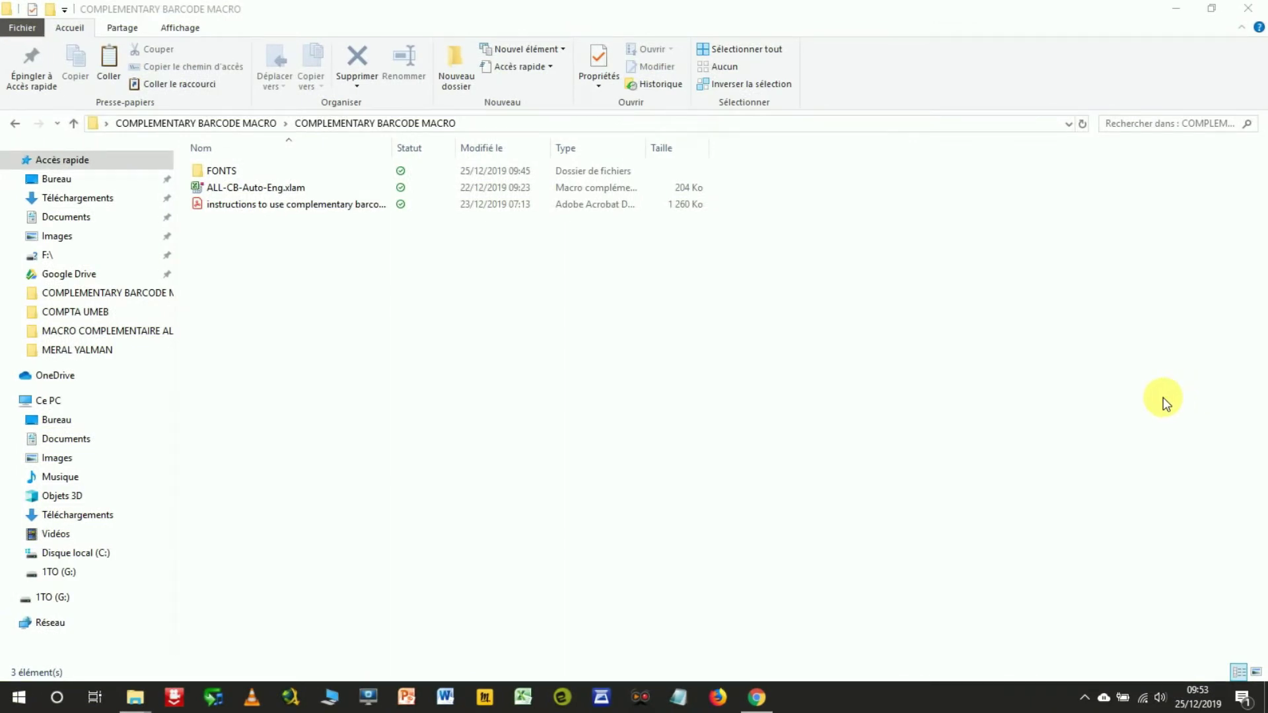
# Step: Install the Code 3 de 9 font from code39.ttf in FONTS, replacing the existing copy
pyautogui.doubleClick(220, 171)
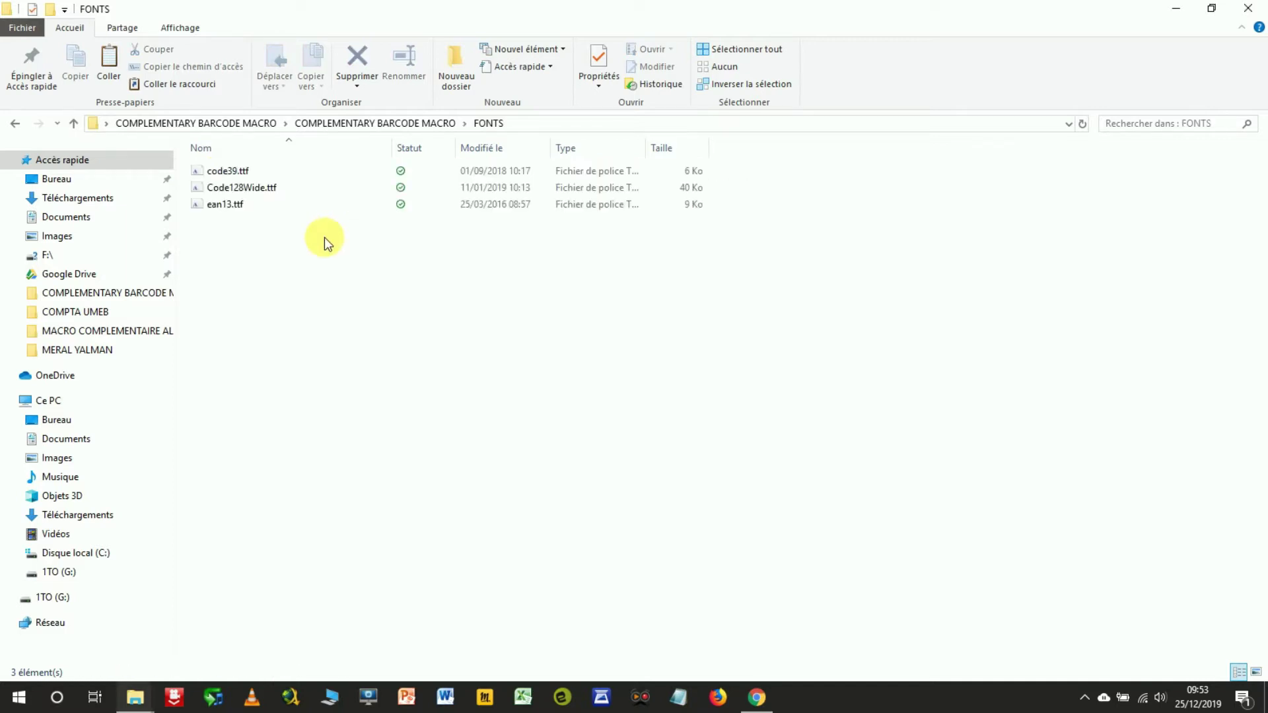
pyautogui.doubleClick(226, 170)
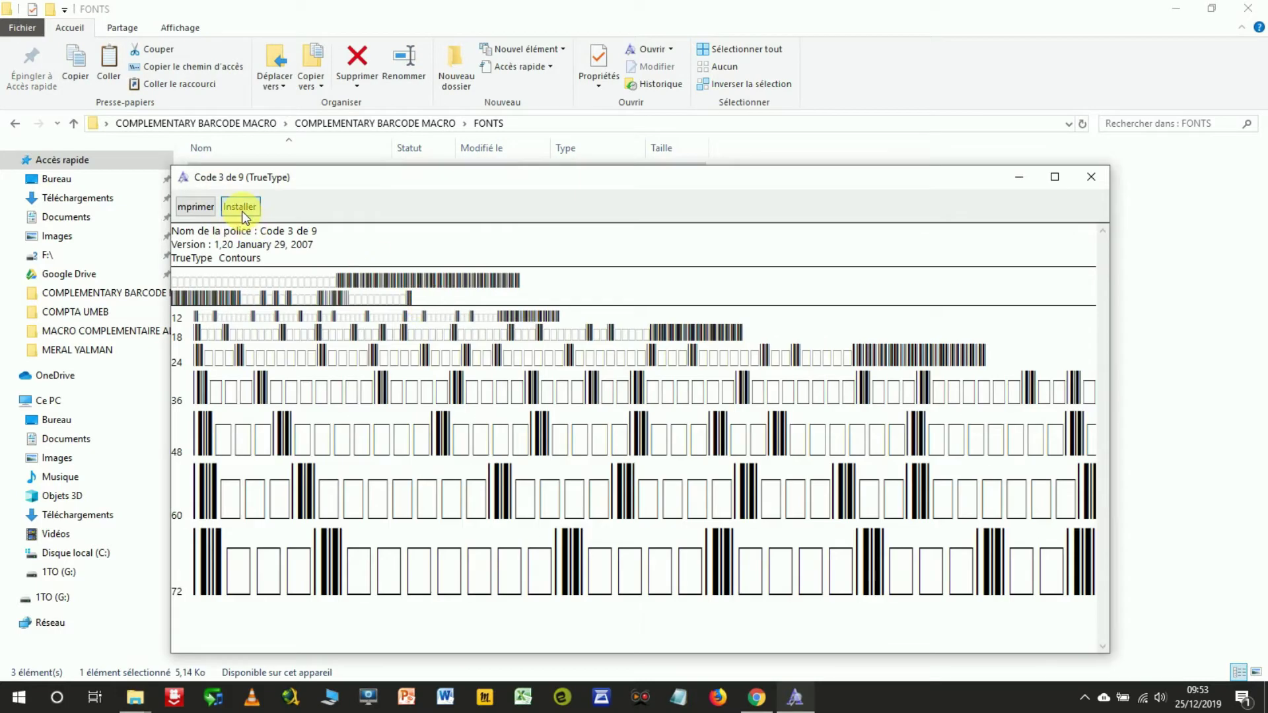
pyautogui.click(242, 211)
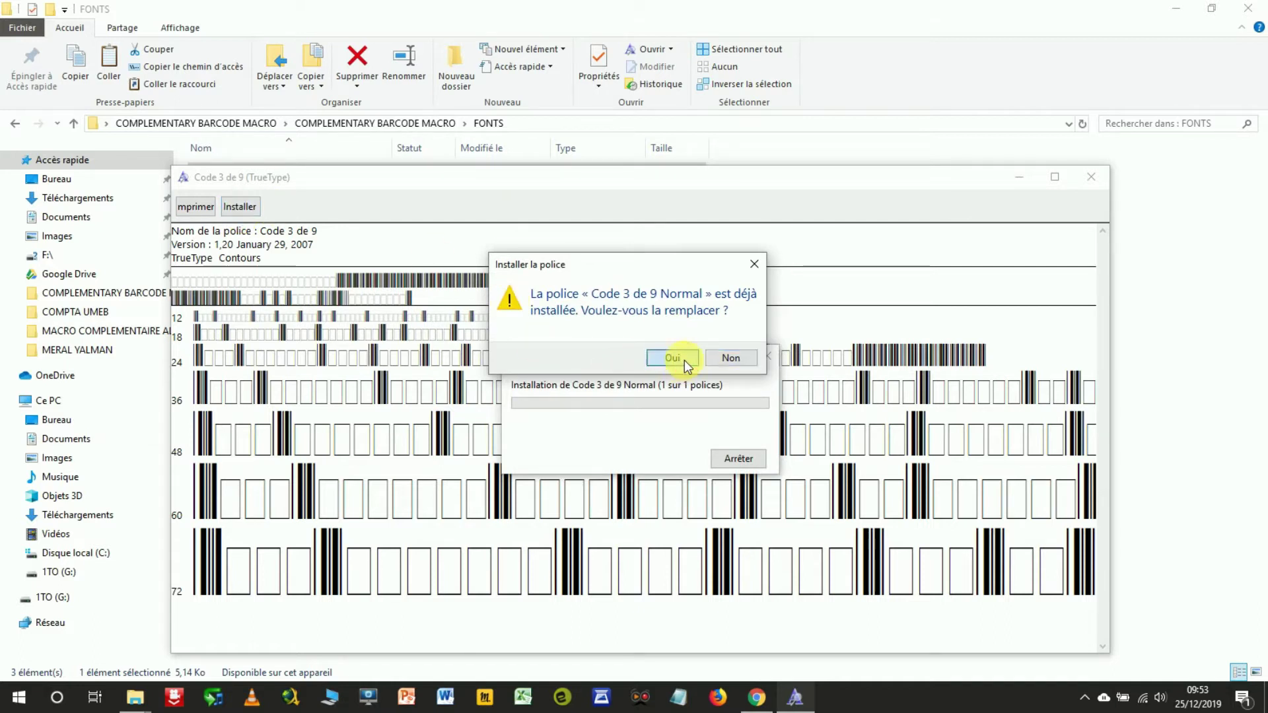
pyautogui.click(663, 358)
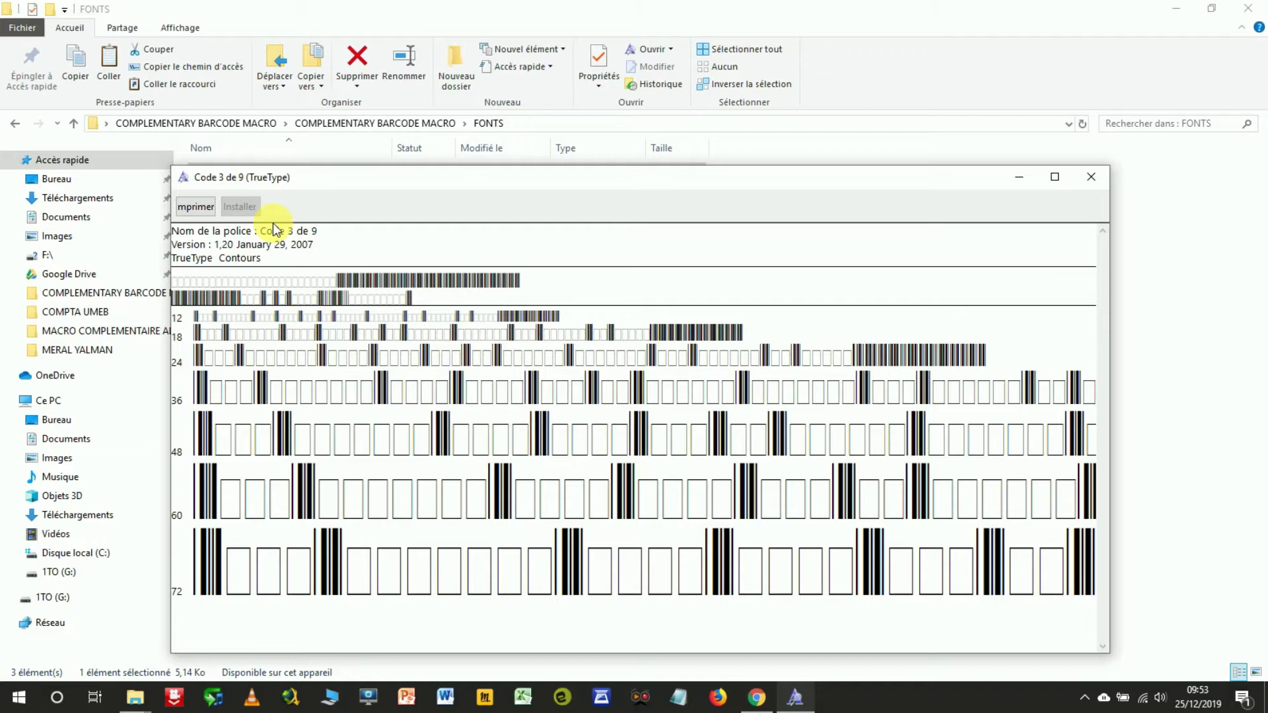
# Step: Close the font preview and FONTS folder, then launch Excel and minimize it
pyautogui.click(1094, 177)
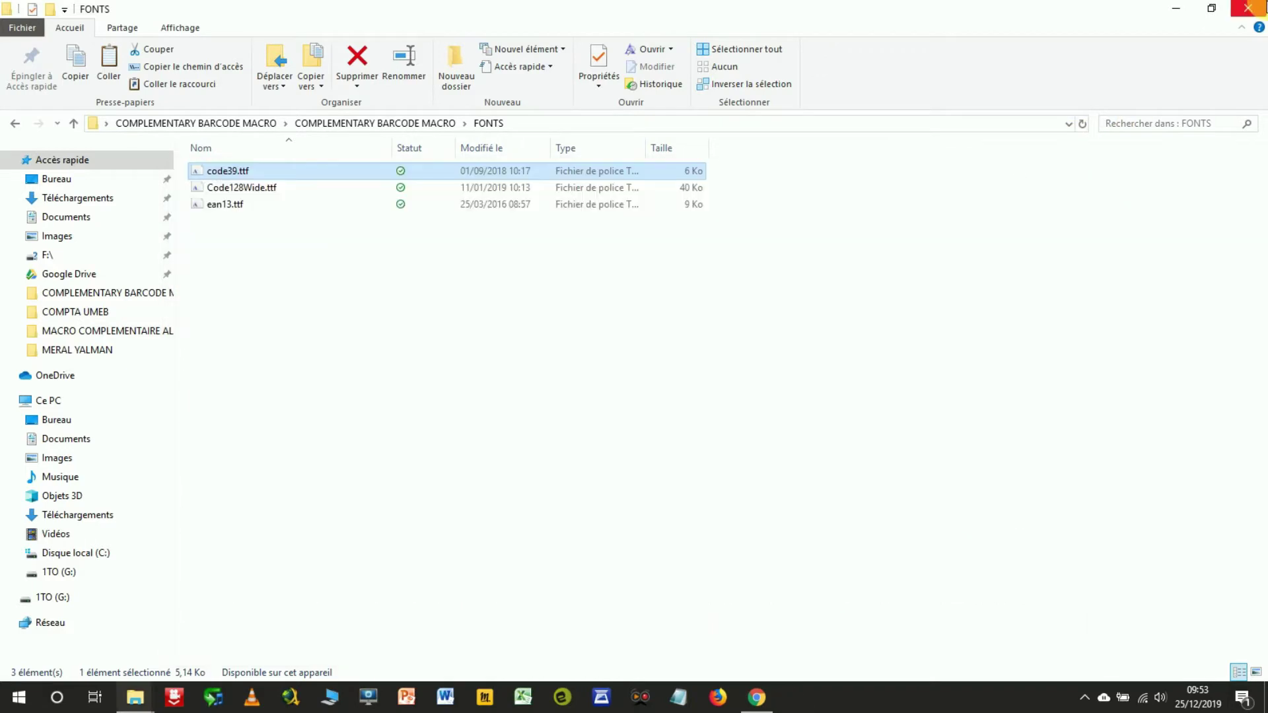
pyautogui.click(1249, 8)
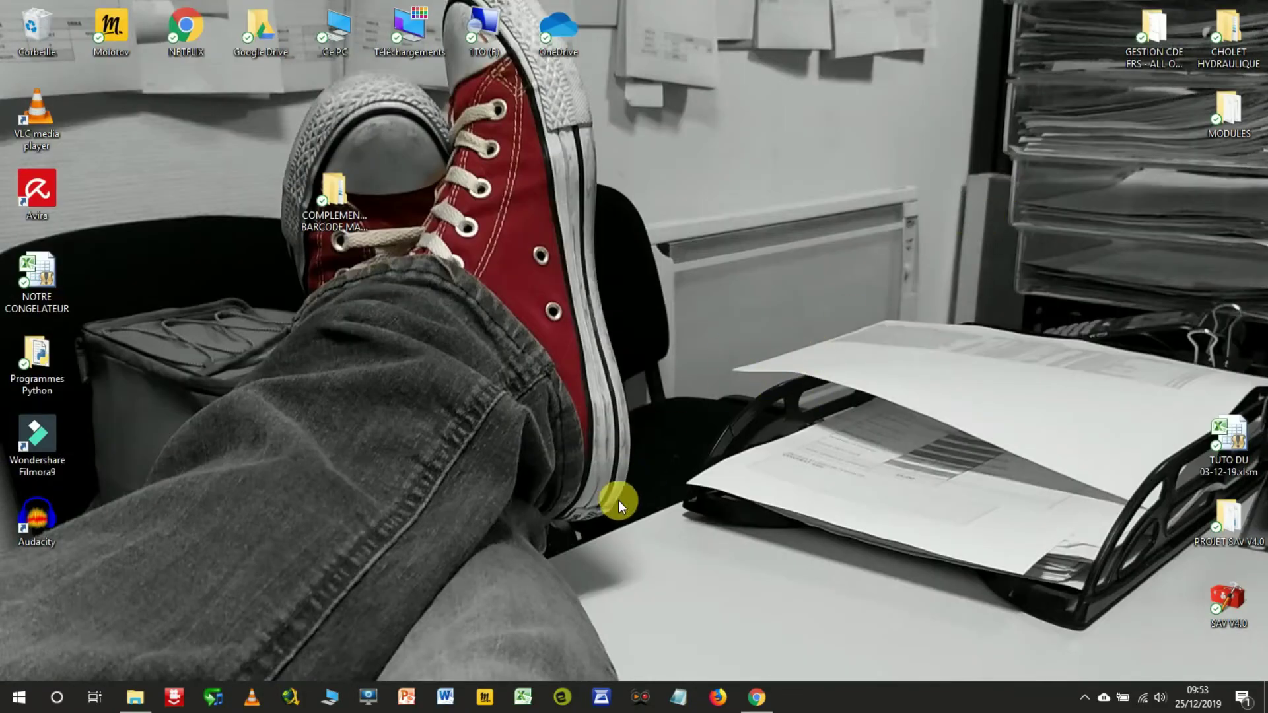
pyautogui.click(524, 696)
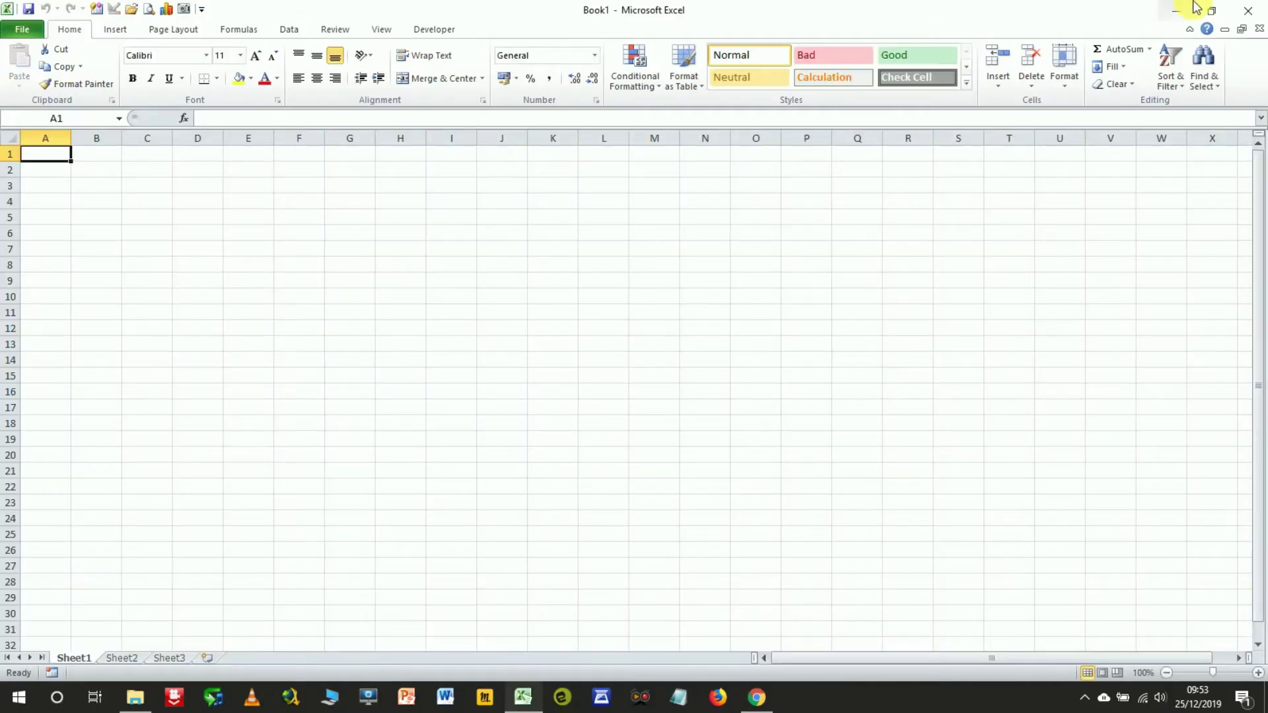
pyautogui.click(1179, 11)
# Step: Copy ALL-CB-Auto-Eng.xlam from the desktop's COMPLEMENTARY BARCODE MACRO folder
pyautogui.doubleClick(328, 175)
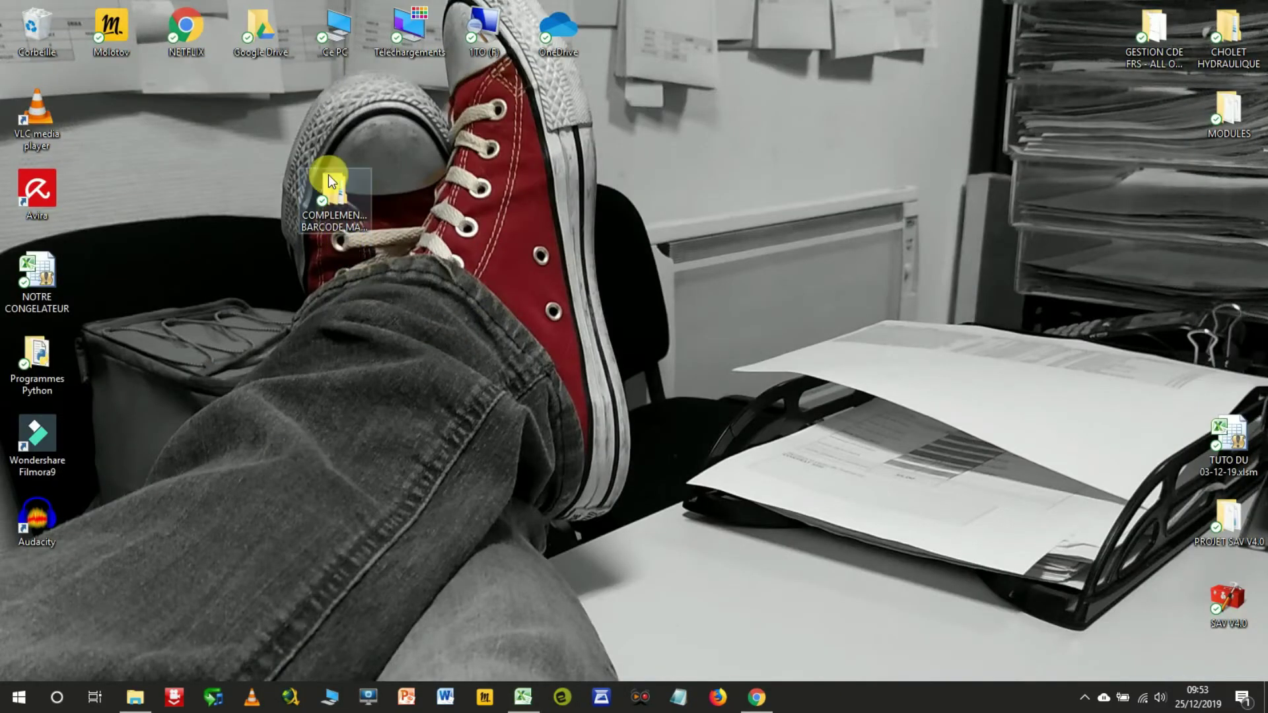
pyautogui.doubleClick(288, 177)
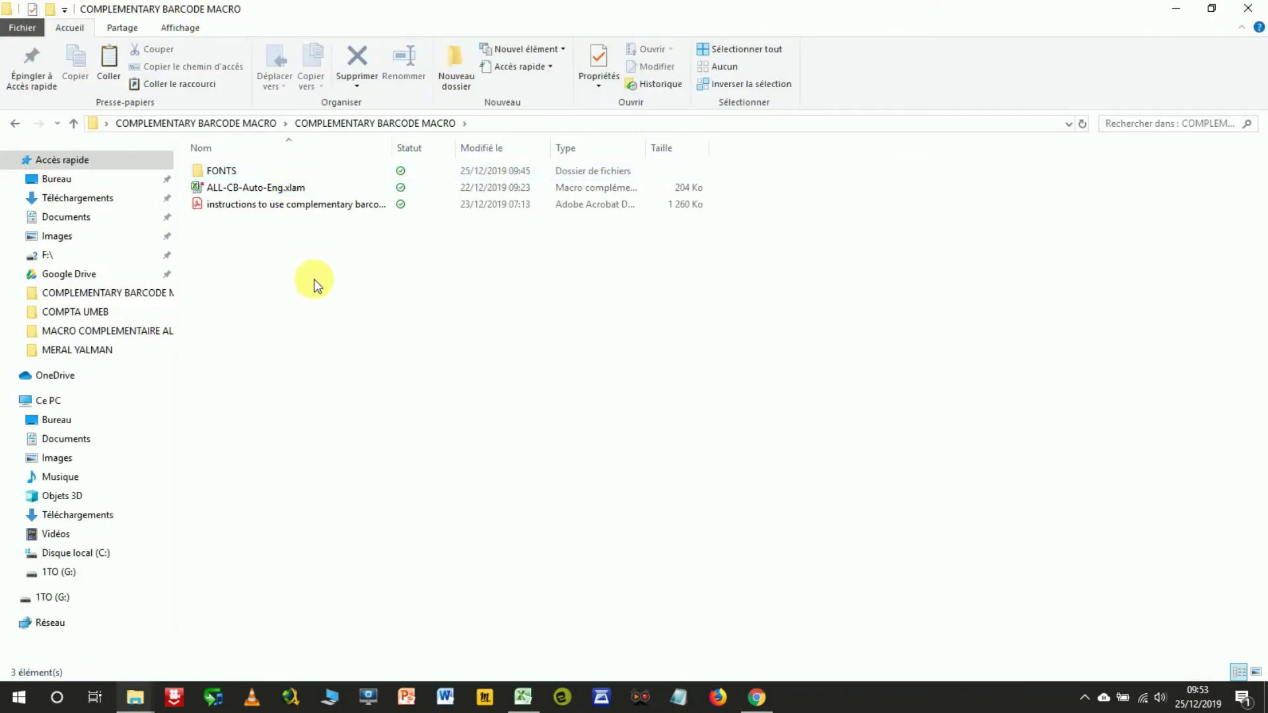
pyautogui.rightClick(240, 189)
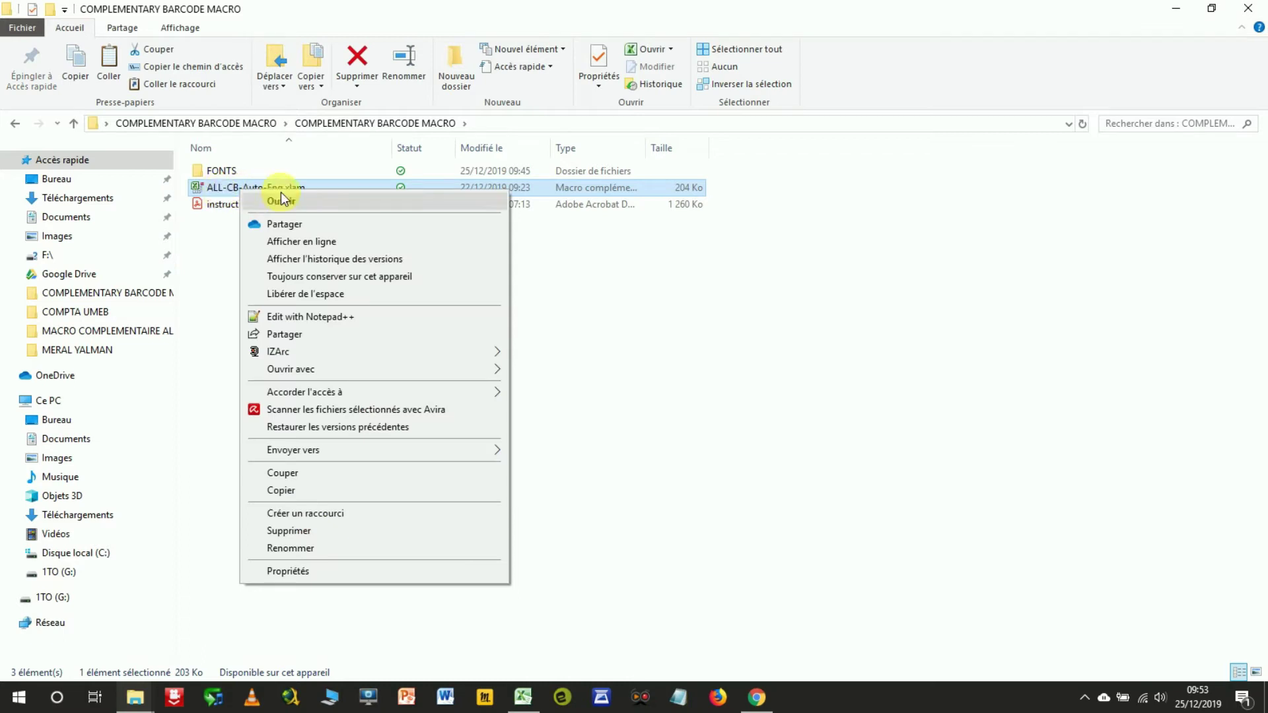
pyautogui.click(261, 197)
pyautogui.rightClick(258, 192)
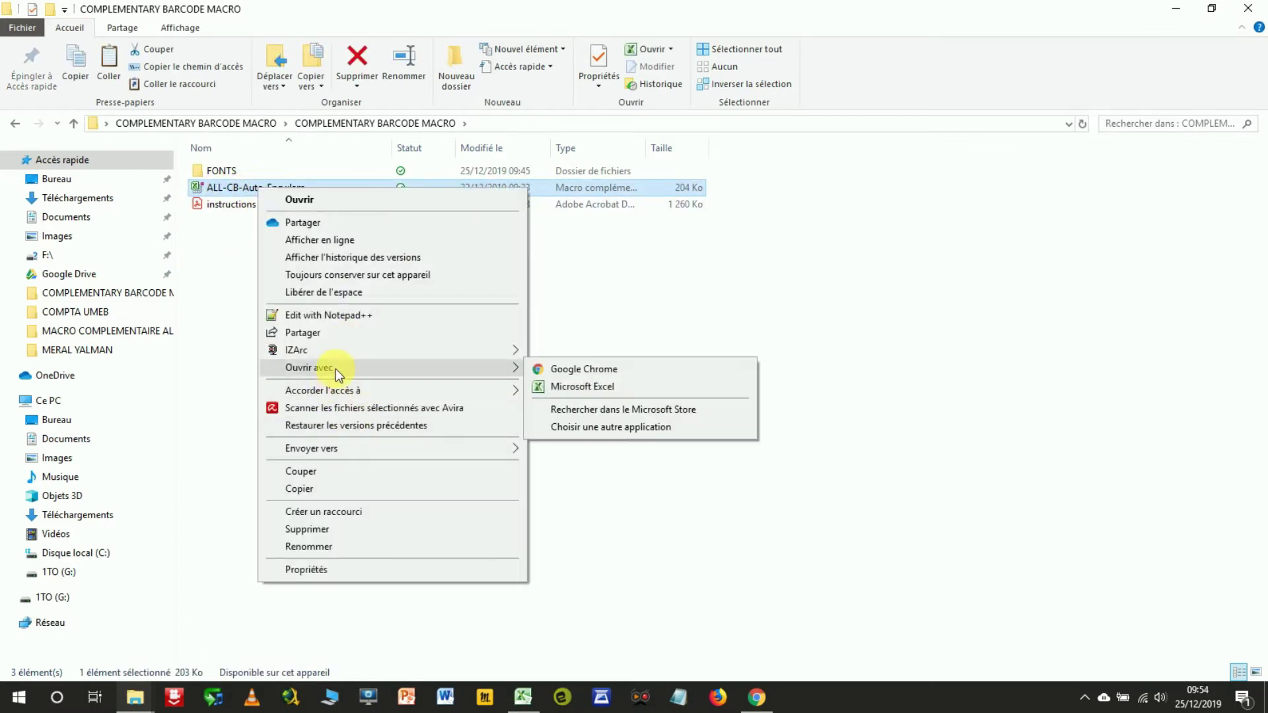
pyautogui.click(327, 489)
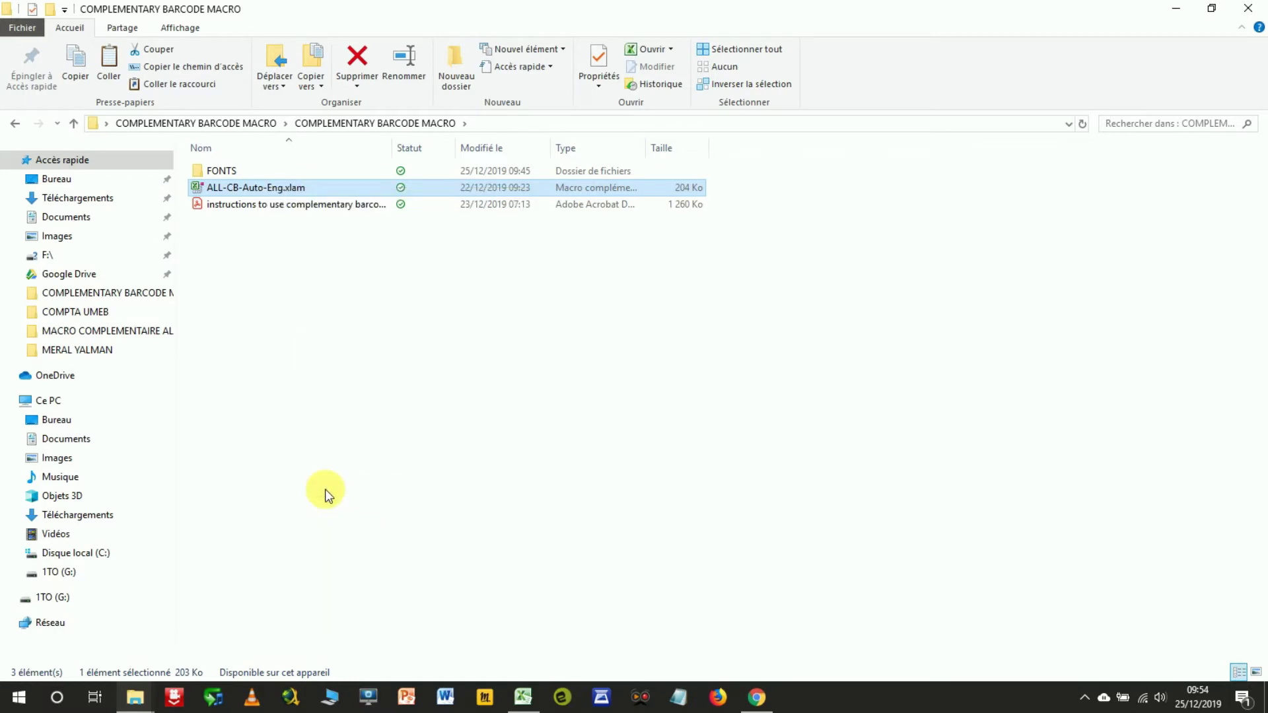
# Step: Return to Excel and open the Excel Add-ins manager from Options > Add-Ins
pyautogui.click(535, 698)
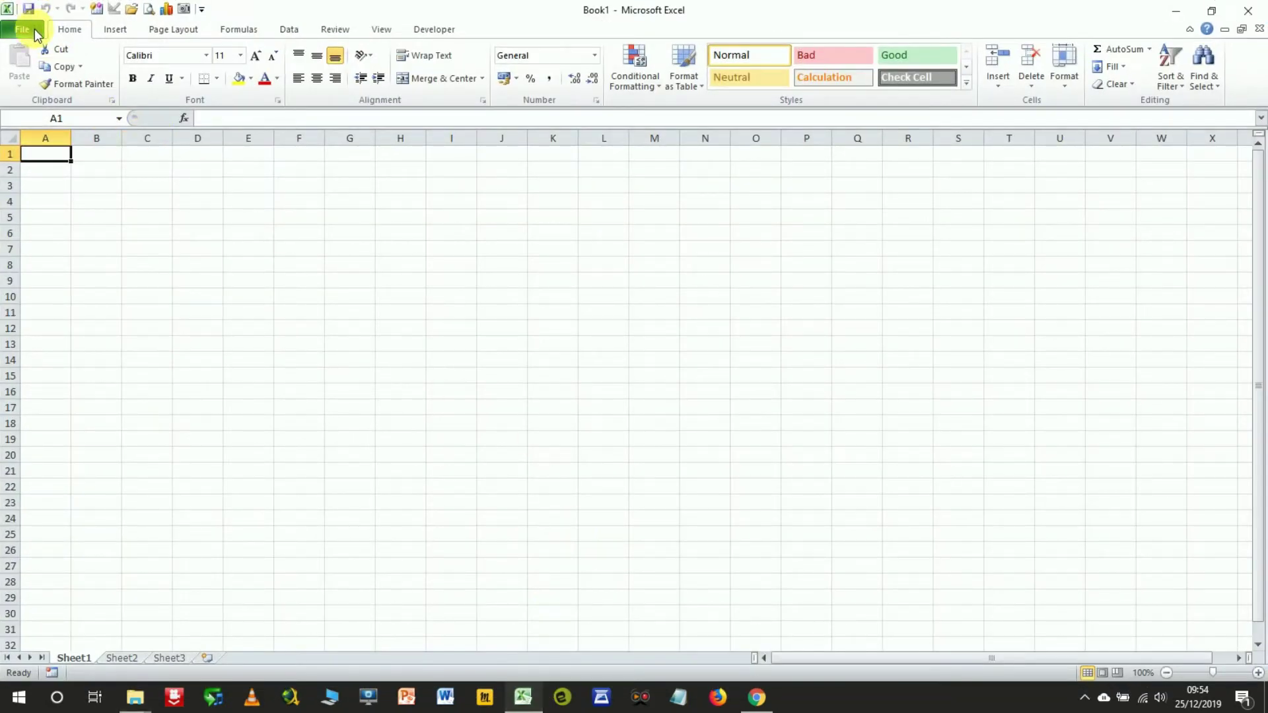
pyautogui.click(26, 29)
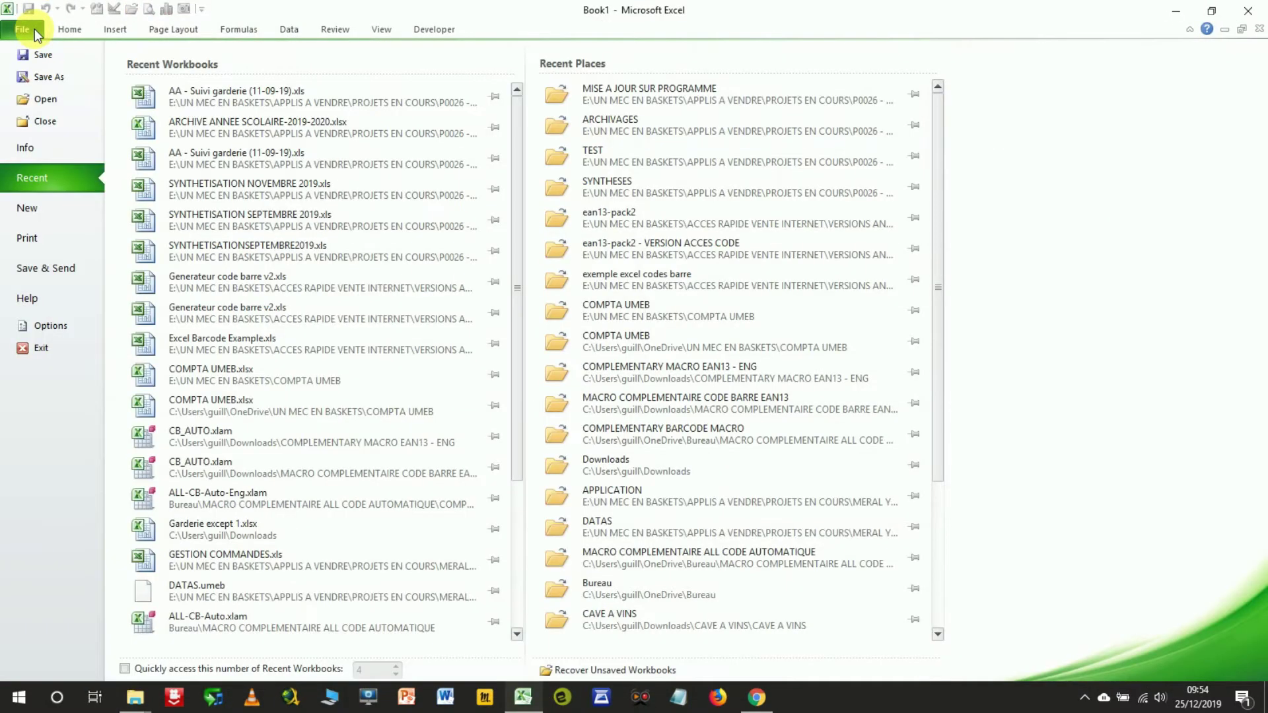
pyautogui.click(66, 324)
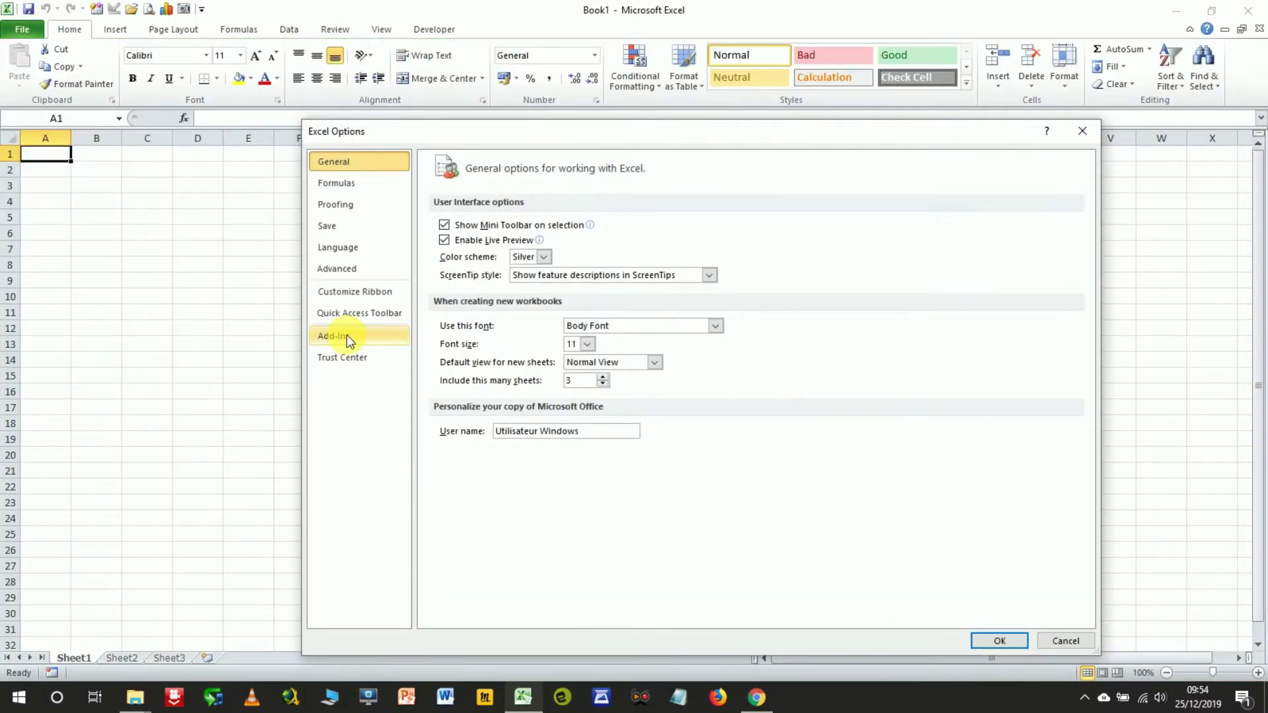
pyautogui.click(347, 335)
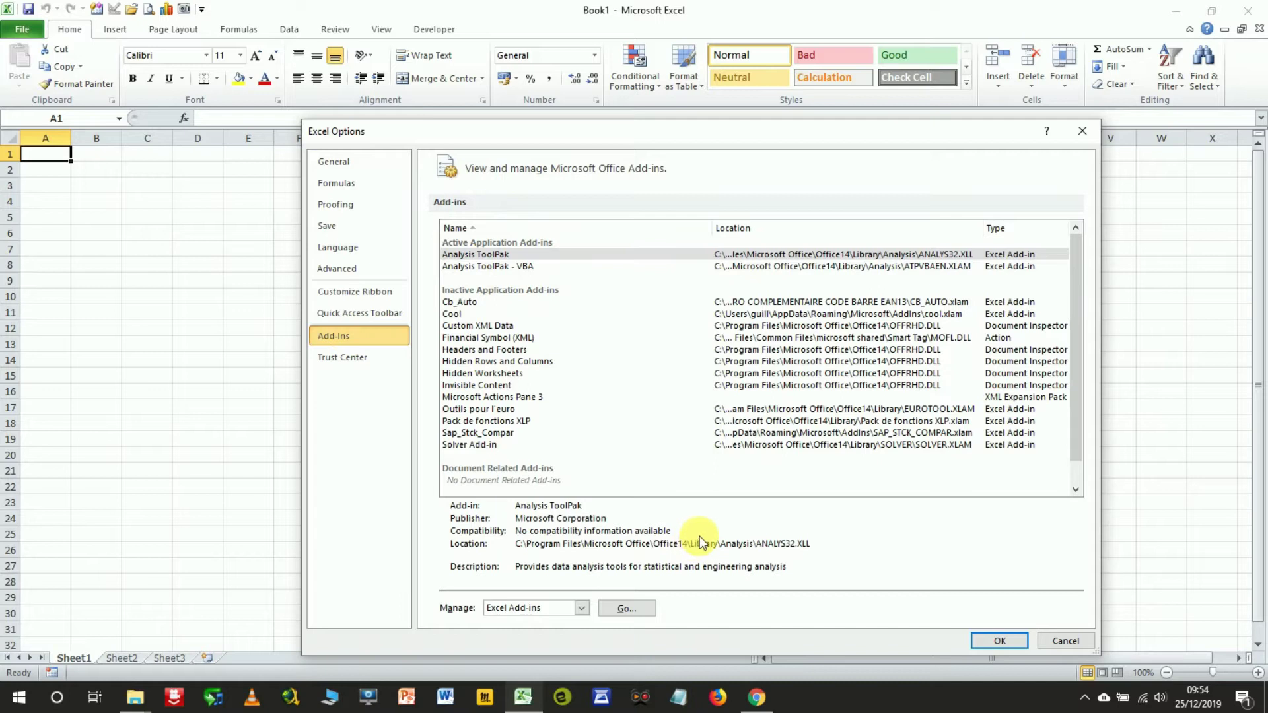
pyautogui.click(641, 612)
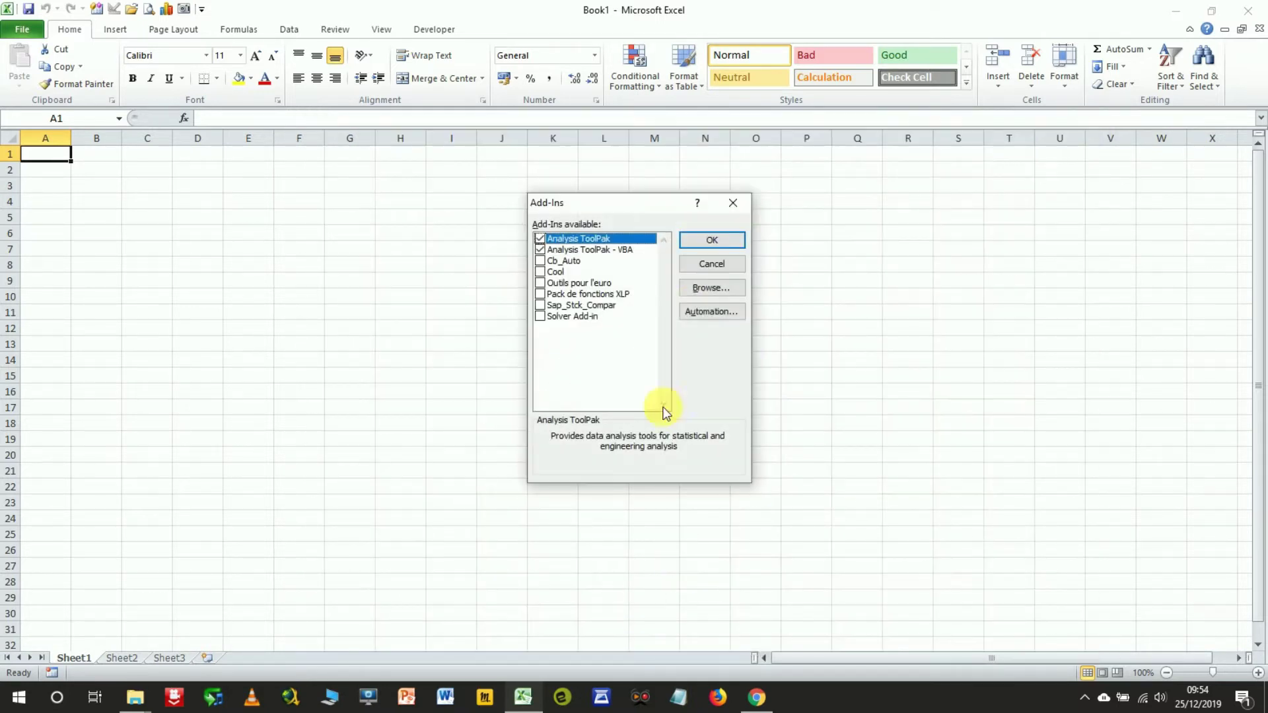
# Step: Paste ALL-CB-Auto-Eng.xlam into the AddIns folder, then load and enable All-Cb-Auto-Eng
pyautogui.click(709, 294)
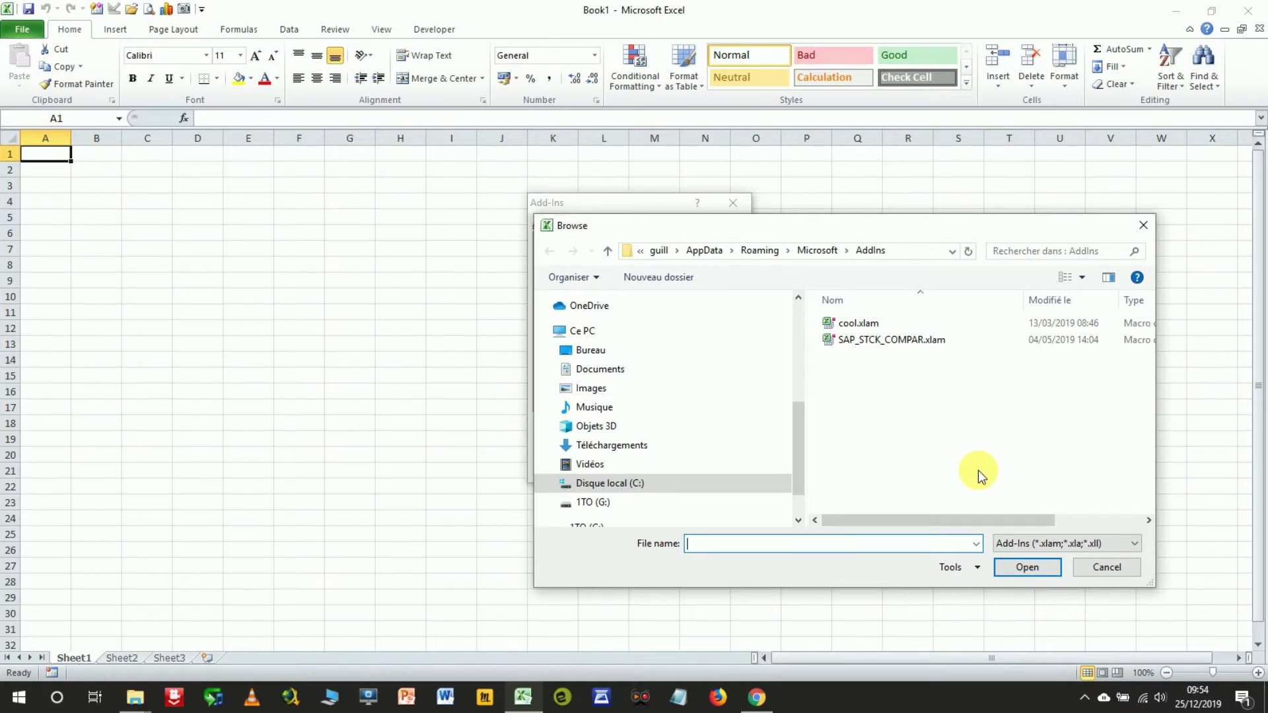
pyautogui.rightClick(887, 415)
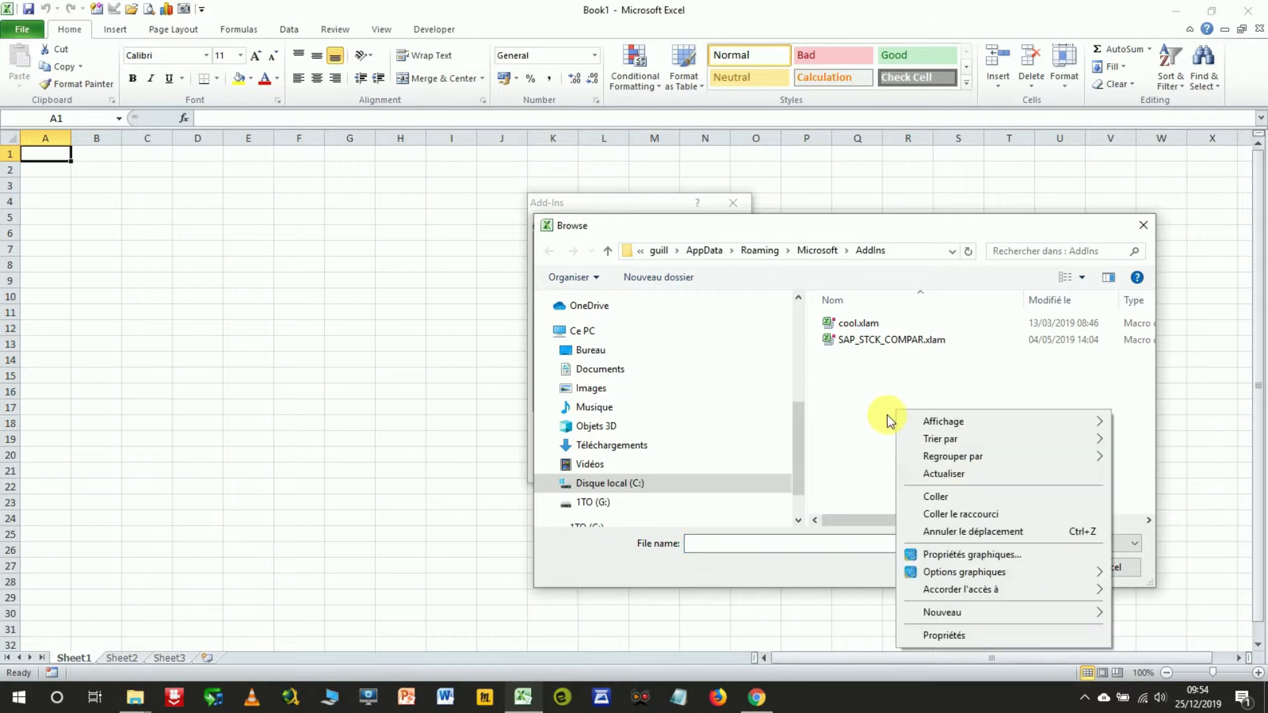
pyautogui.click(956, 498)
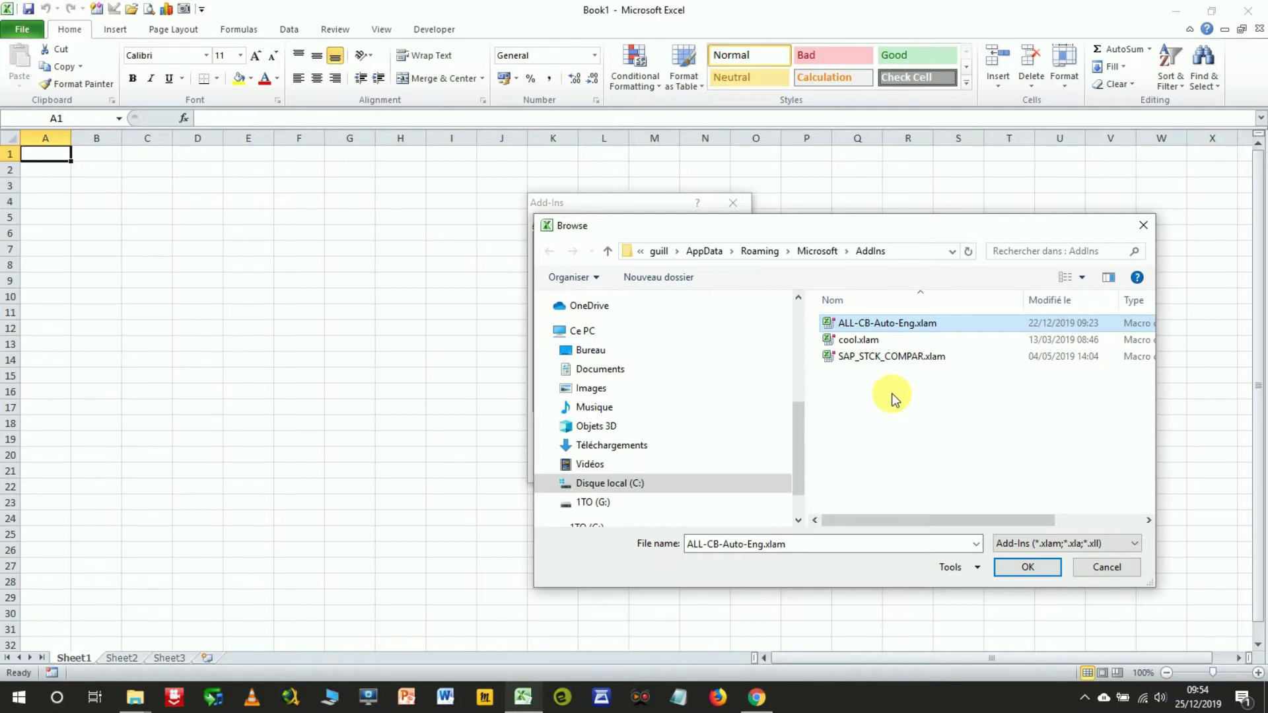
pyautogui.click(1035, 568)
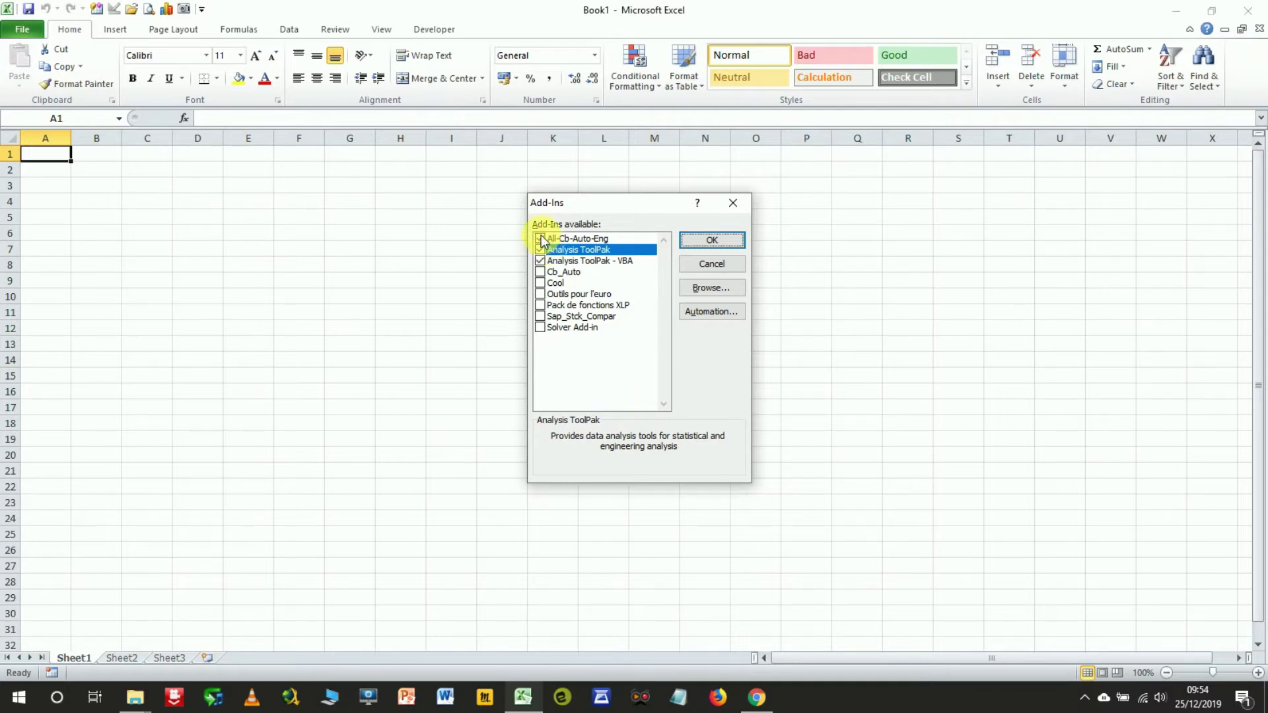
pyautogui.click(575, 239)
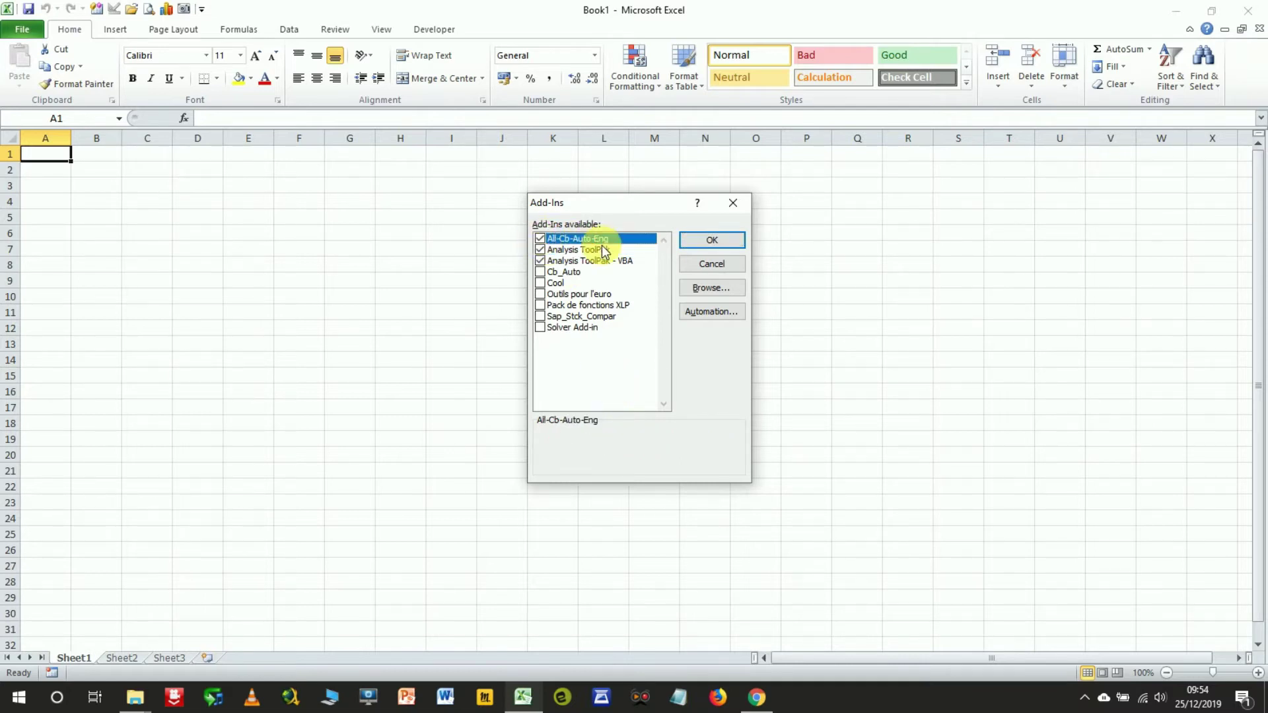
pyautogui.click(713, 240)
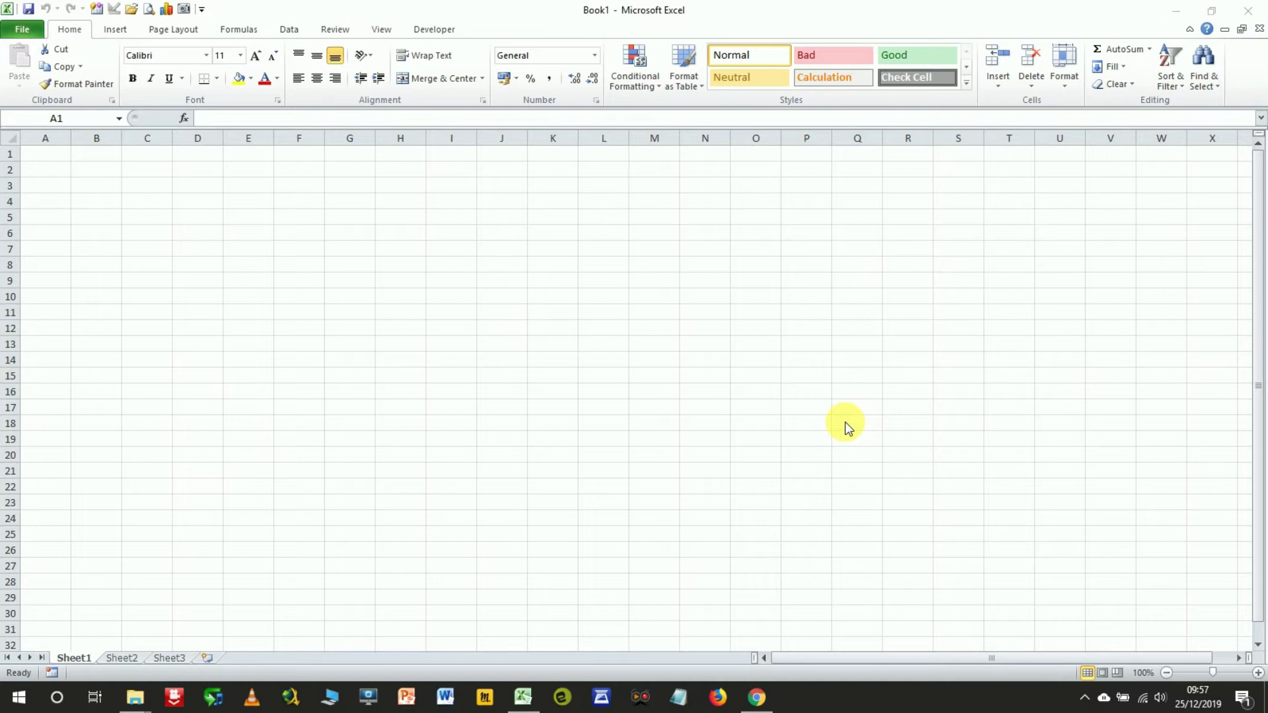
# Step: Create a new custom tab in Excel Options > Customize Ribbon
pyautogui.click(25, 31)
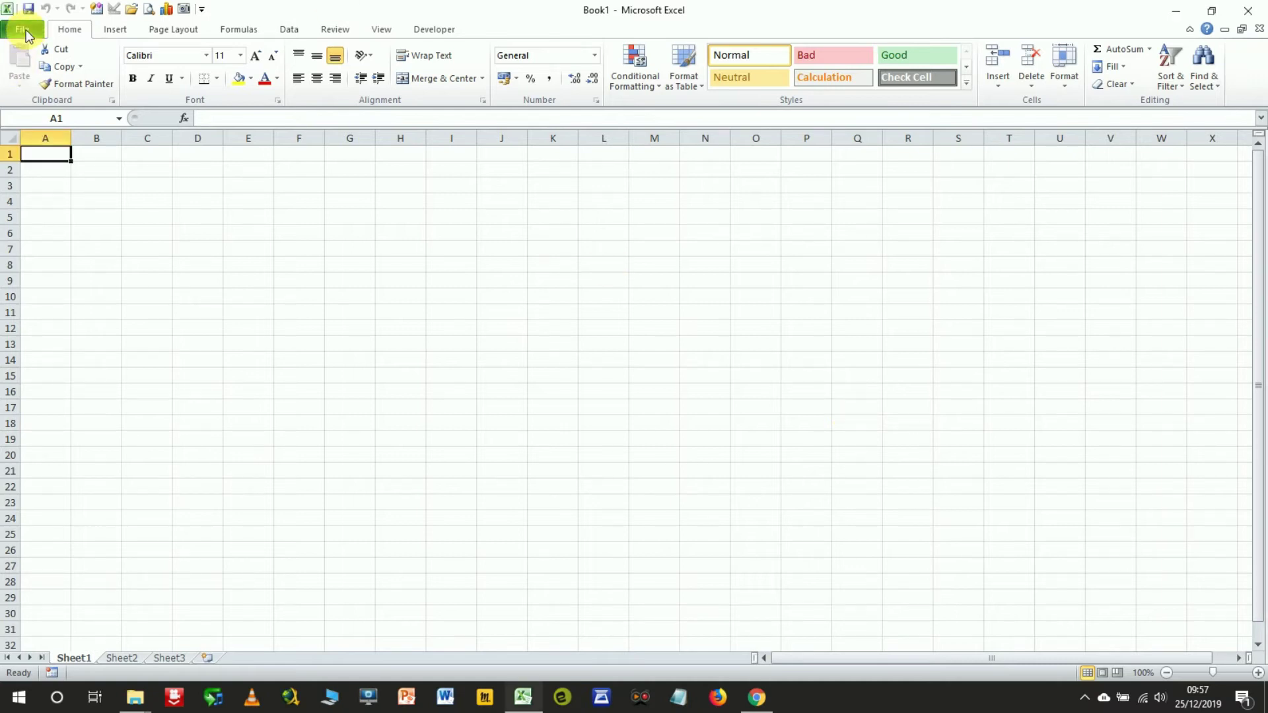
pyautogui.click(27, 33)
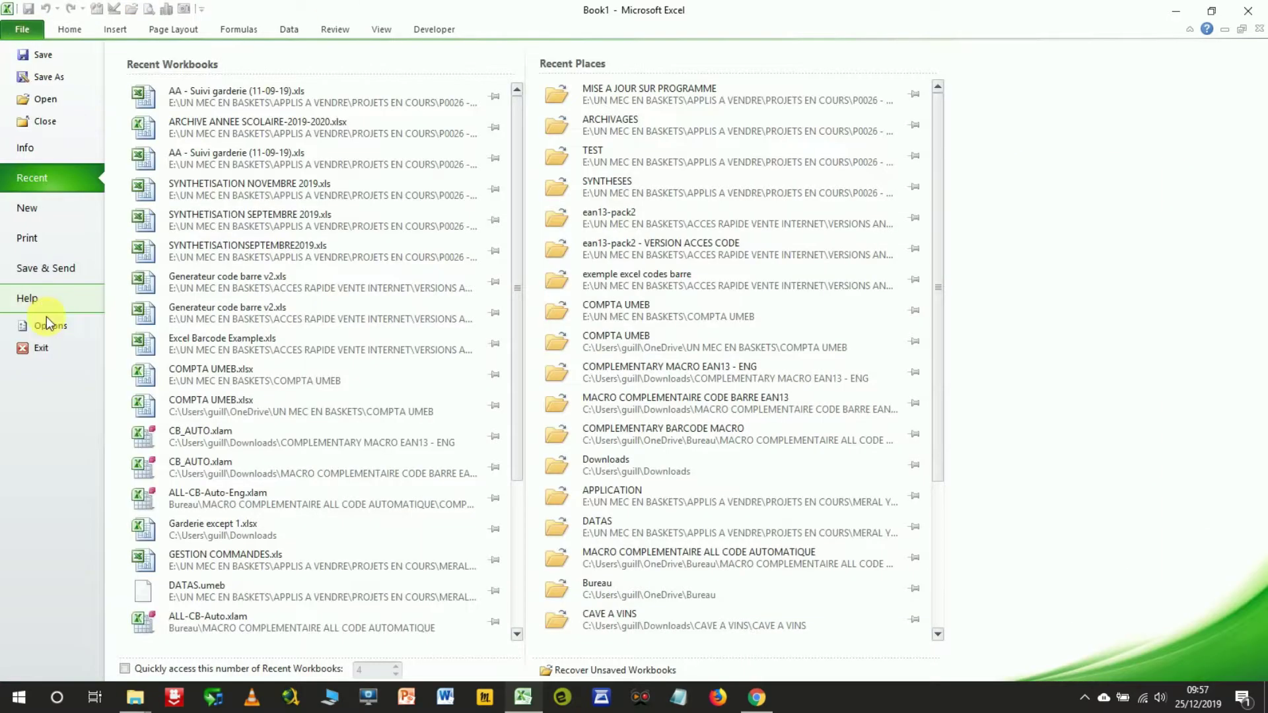
pyautogui.click(53, 327)
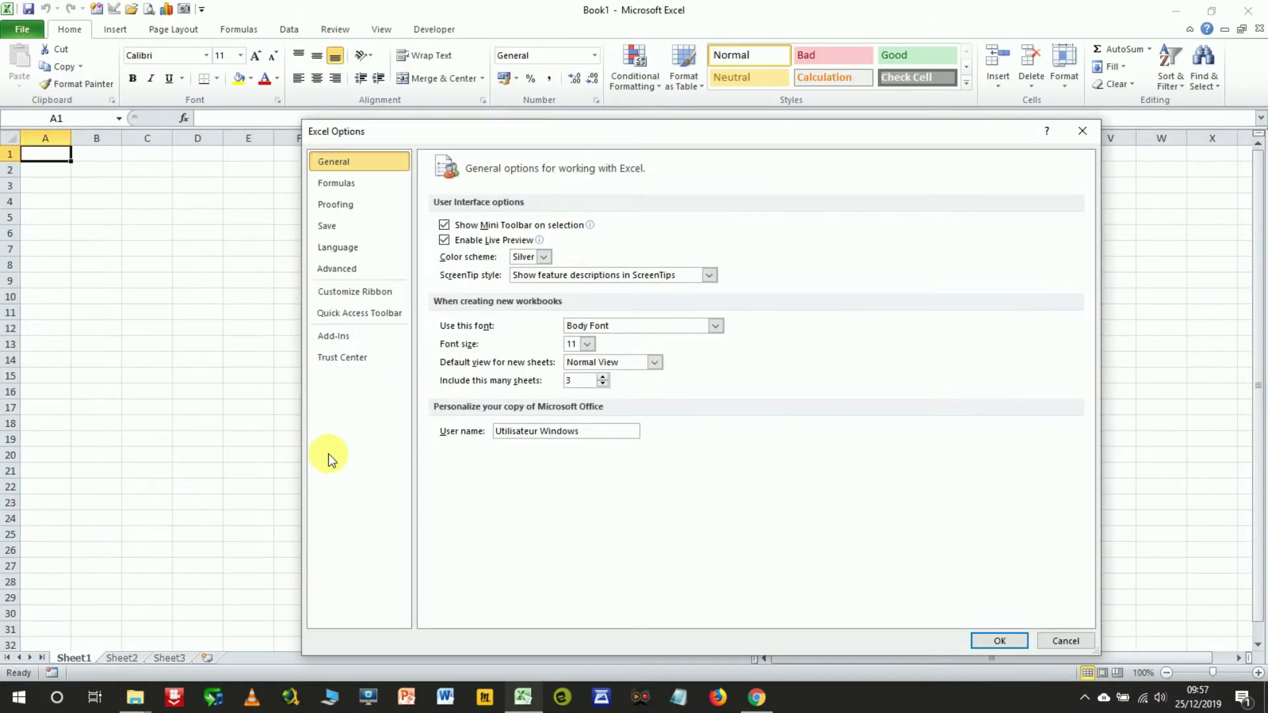
pyautogui.click(397, 293)
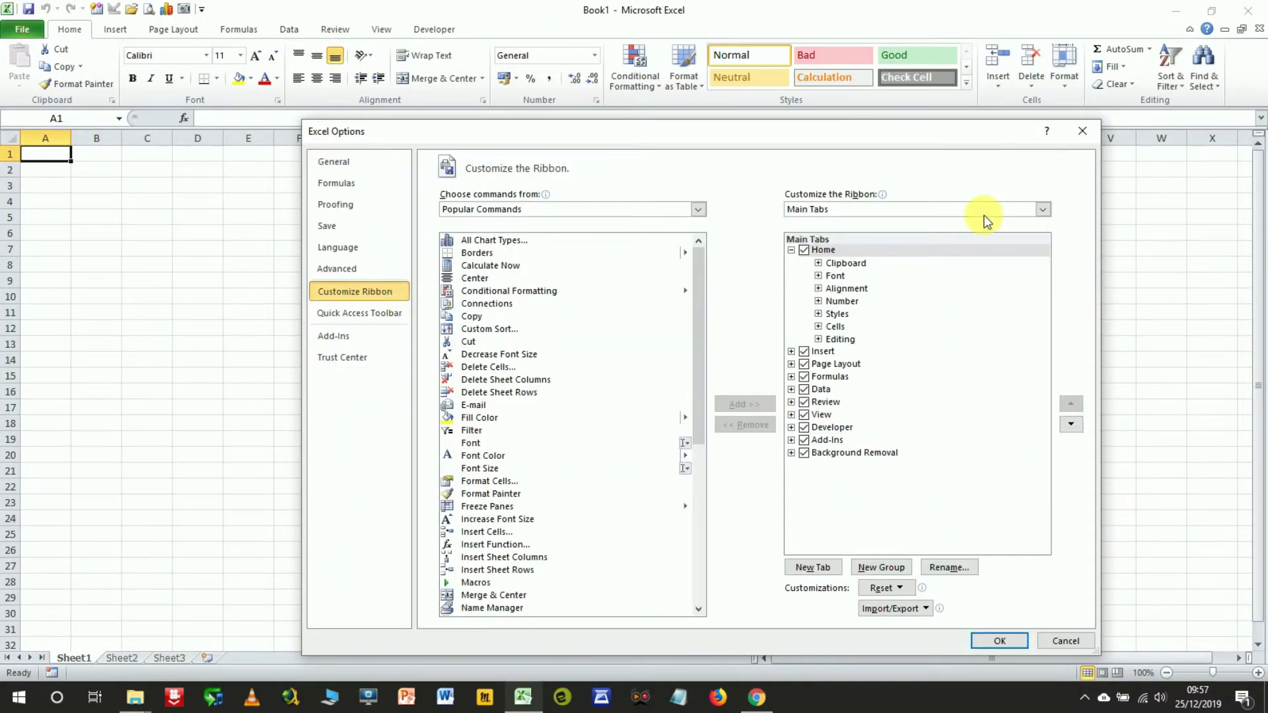
pyautogui.click(812, 568)
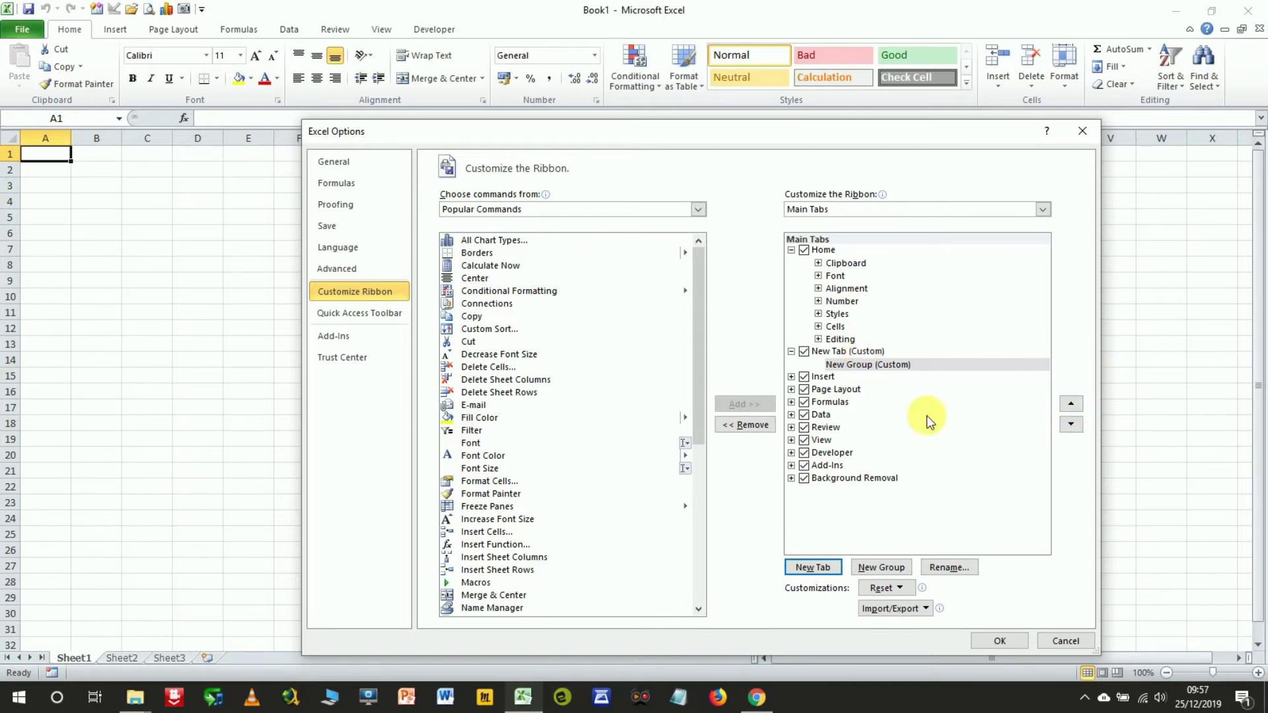
# Step: Move the new tab below Add-Ins and rename it 'Automatic Barcode'
pyautogui.moveTo(859, 352); pyautogui.dragTo(870, 470)
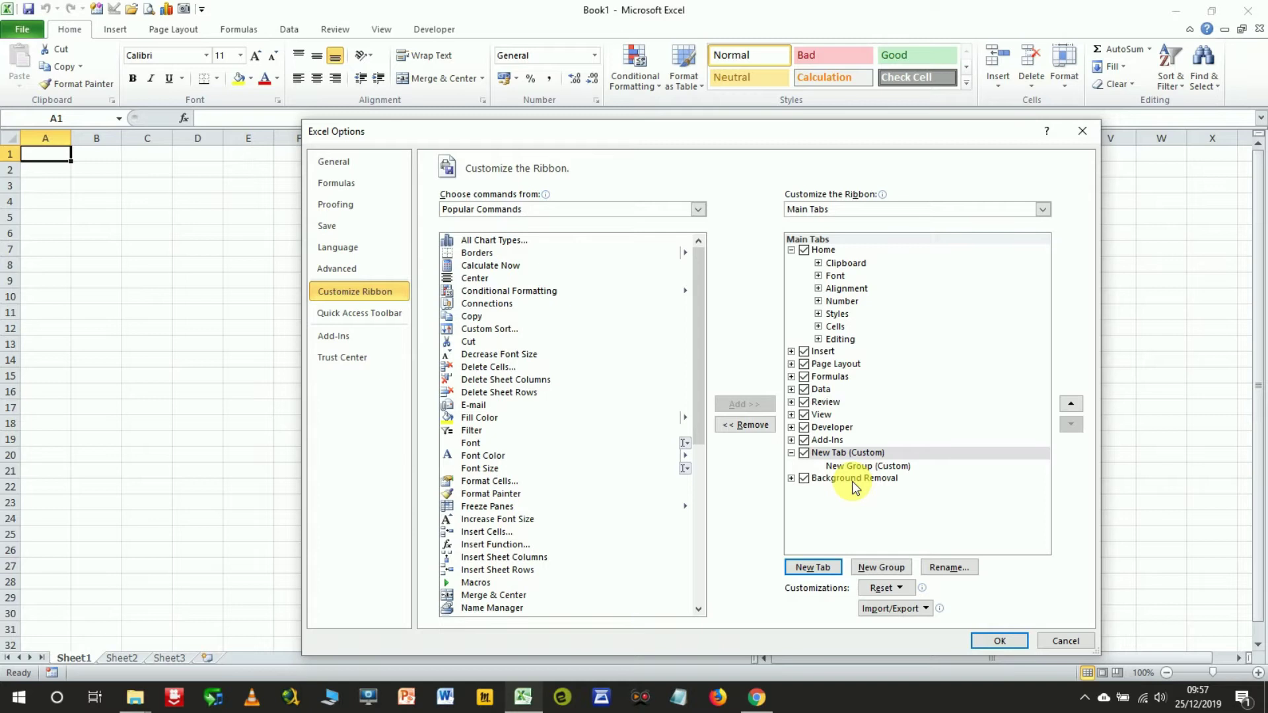
pyautogui.rightClick(867, 461)
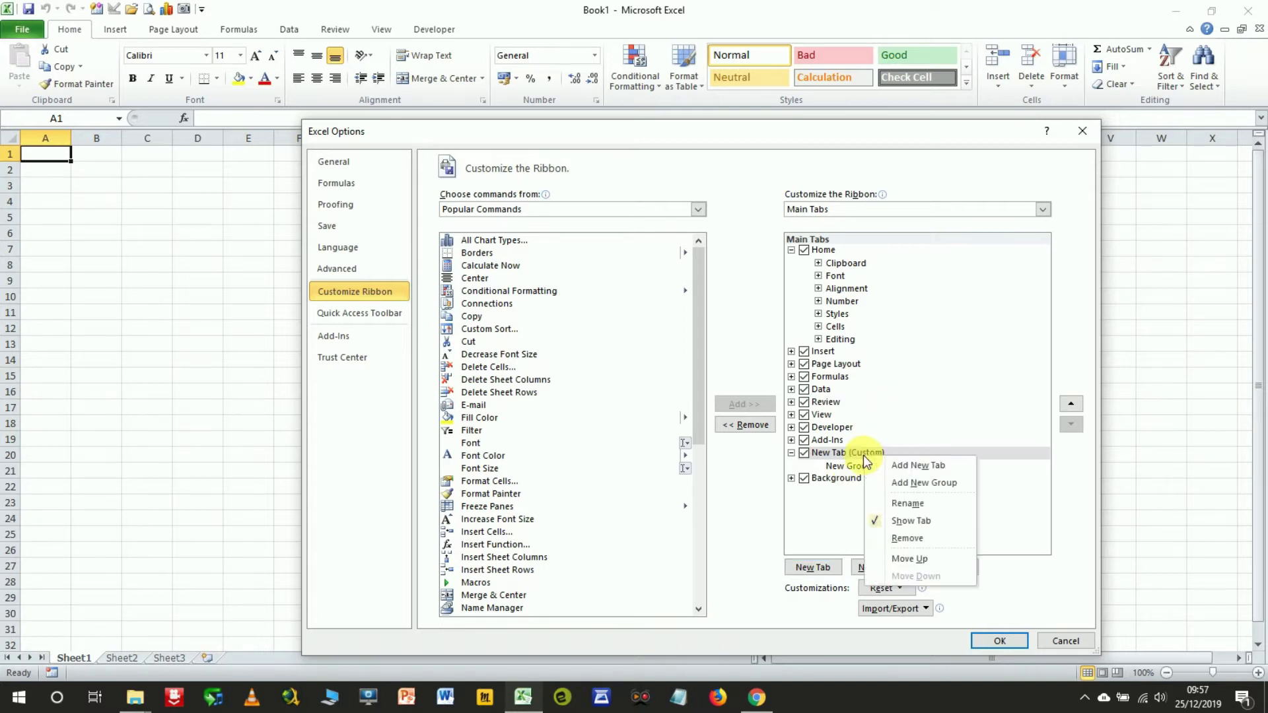
pyautogui.click(925, 502)
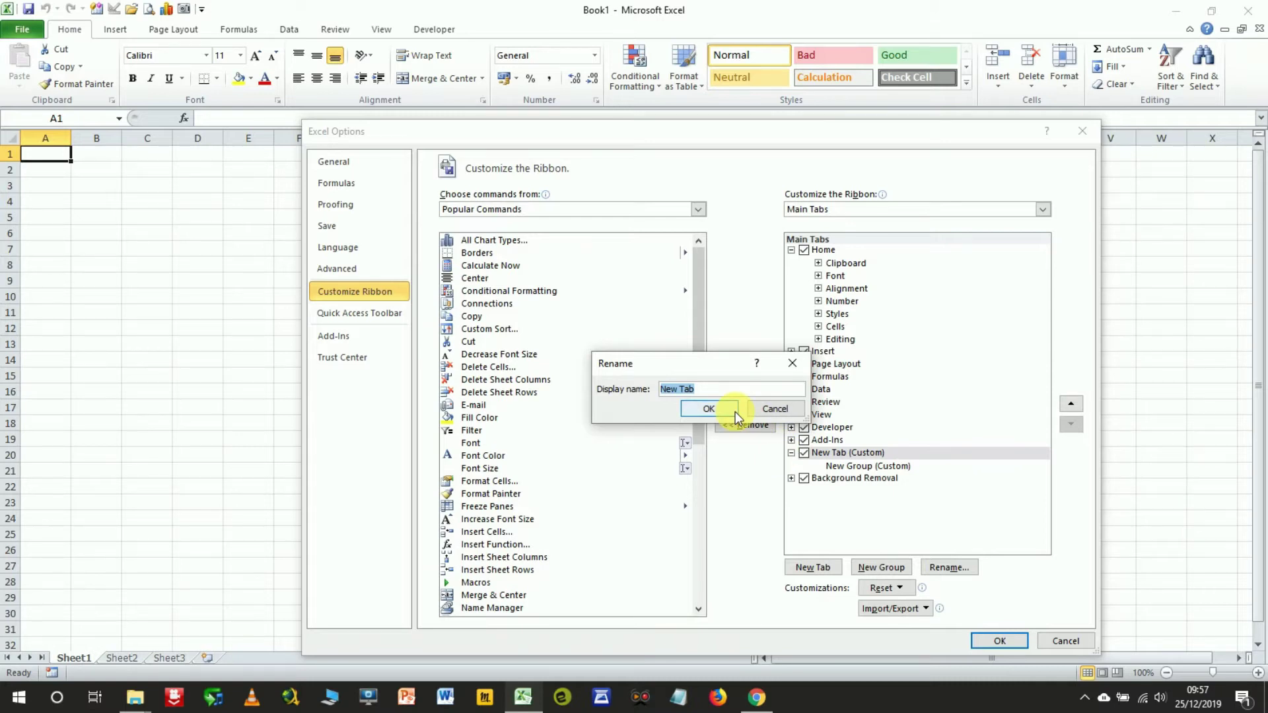
pyautogui.write('A')
pyautogui.write('auto')
pyautogui.press('BackSpace')
pyautogui.press('BackSpace')
pyautogui.press('BackSpace')
pyautogui.press('BackSpace')
pyautogui.write('Automatic Barcode')
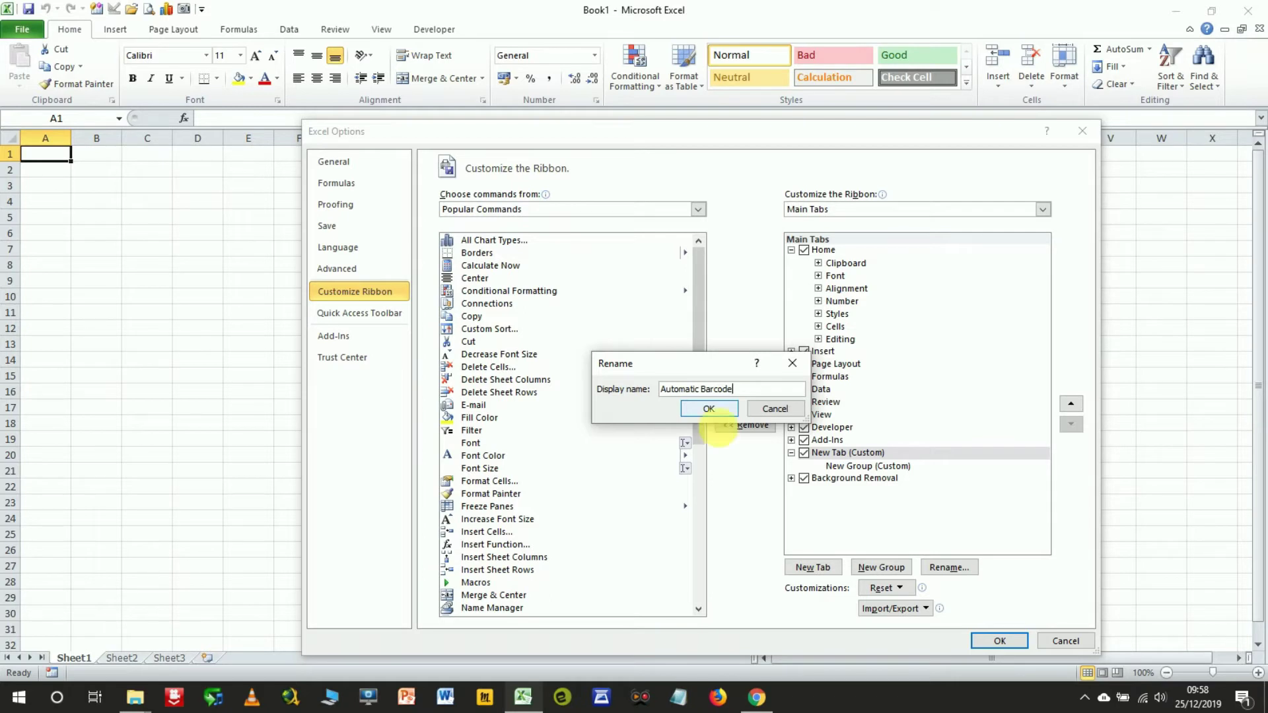
pyautogui.click(729, 408)
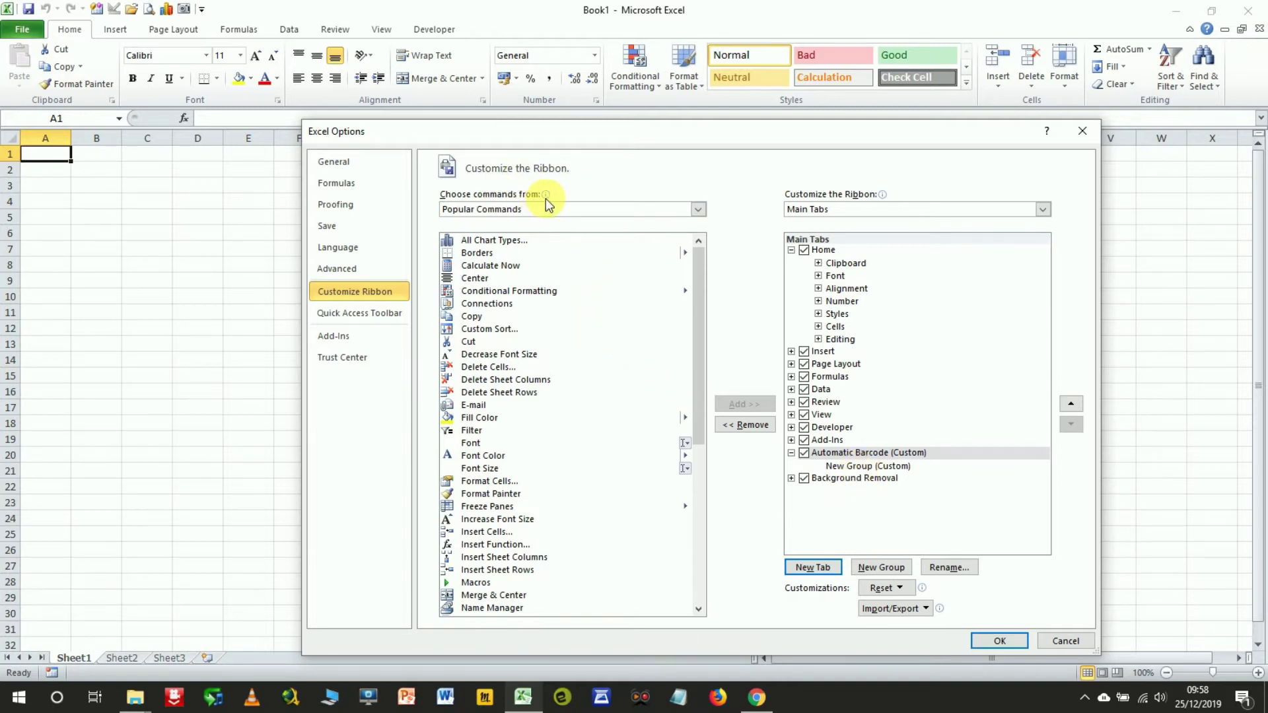
# Step: Switch the command source to Macros and select CB_AUTOMATIQUE_LISTE
pyautogui.click(697, 207)
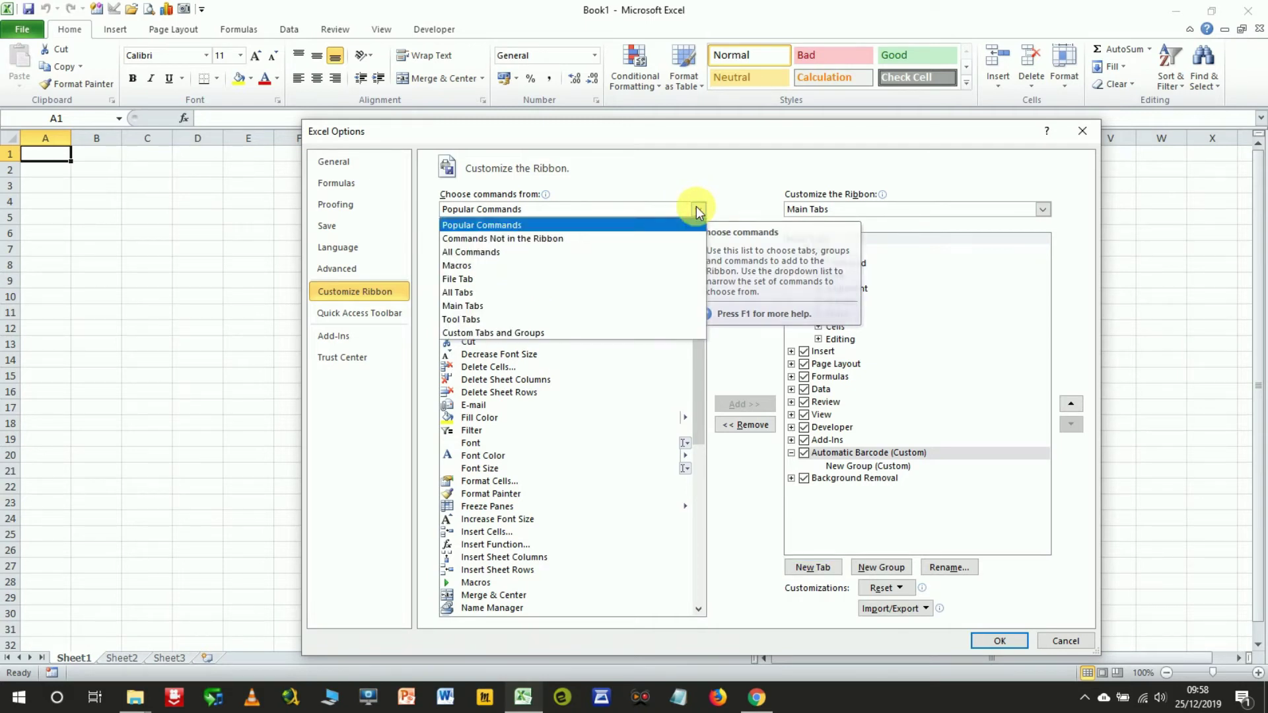
pyautogui.click(550, 269)
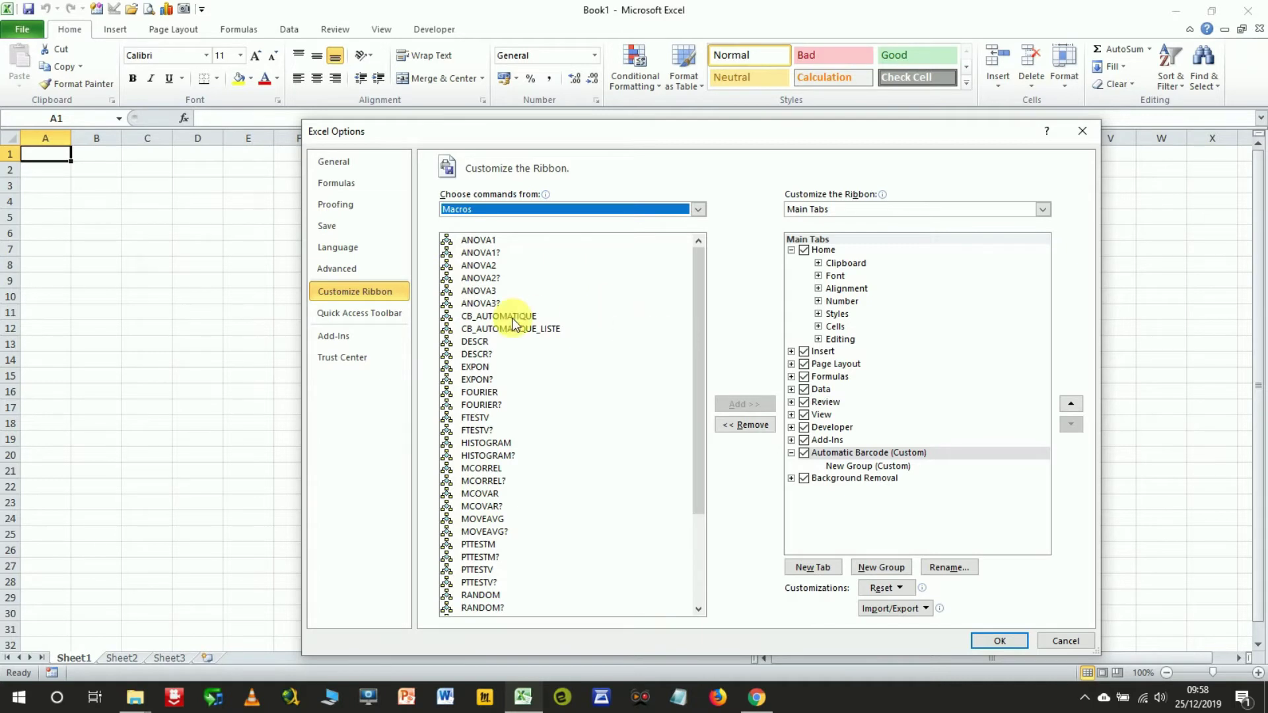
pyautogui.click(537, 317)
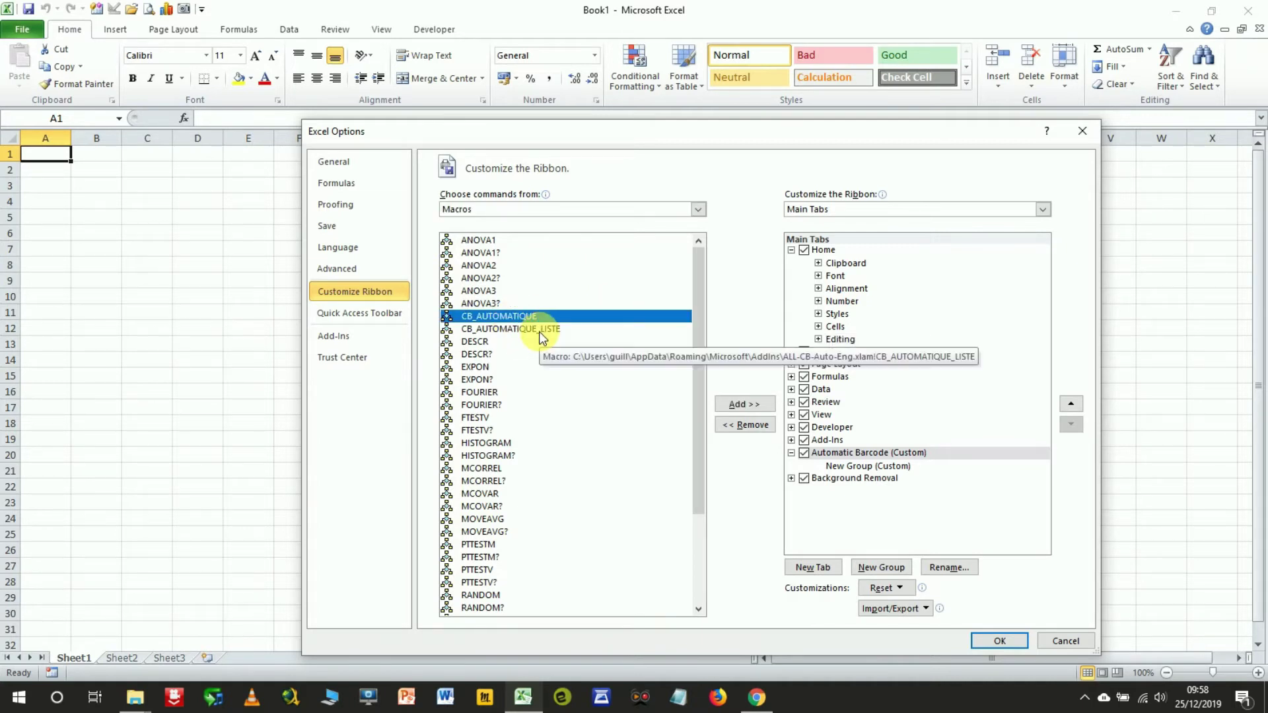
pyautogui.click(540, 329)
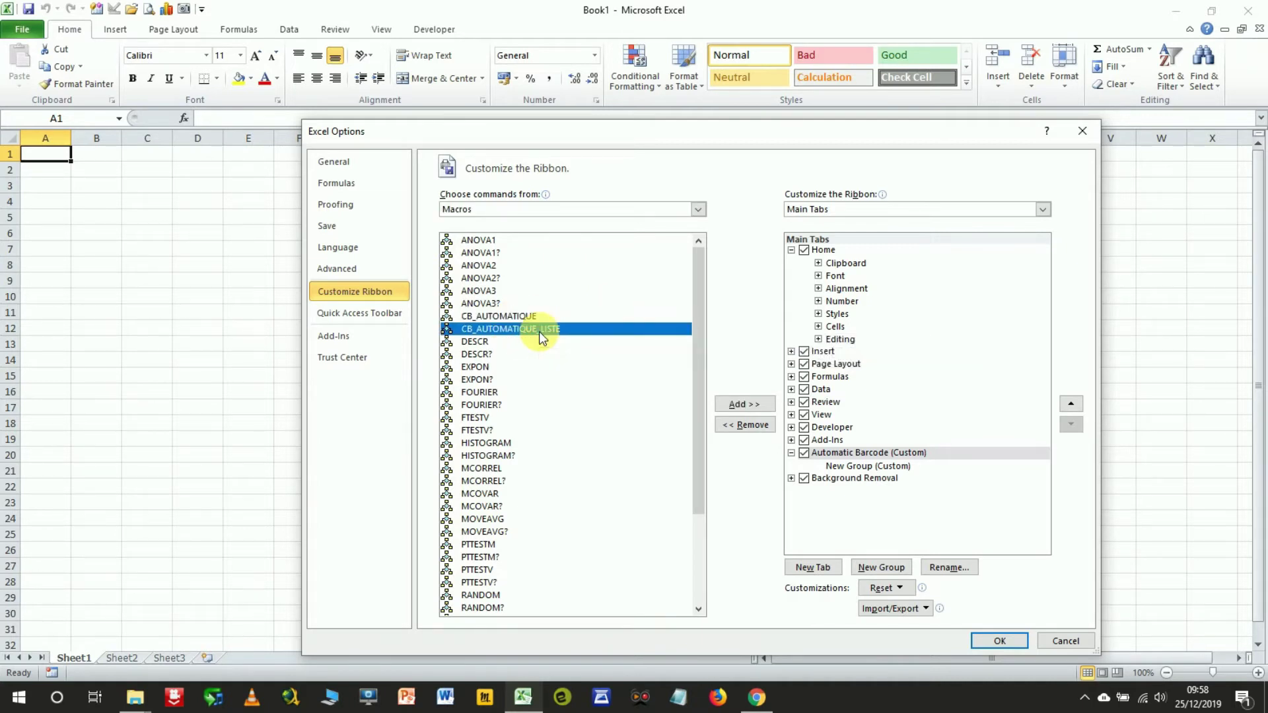
# Step: Add CB_AUTOMATIQUE and CB_AUTOMATIQUE_LISTE into New Group (Custom) under Automatic Barcode
pyautogui.click(874, 466)
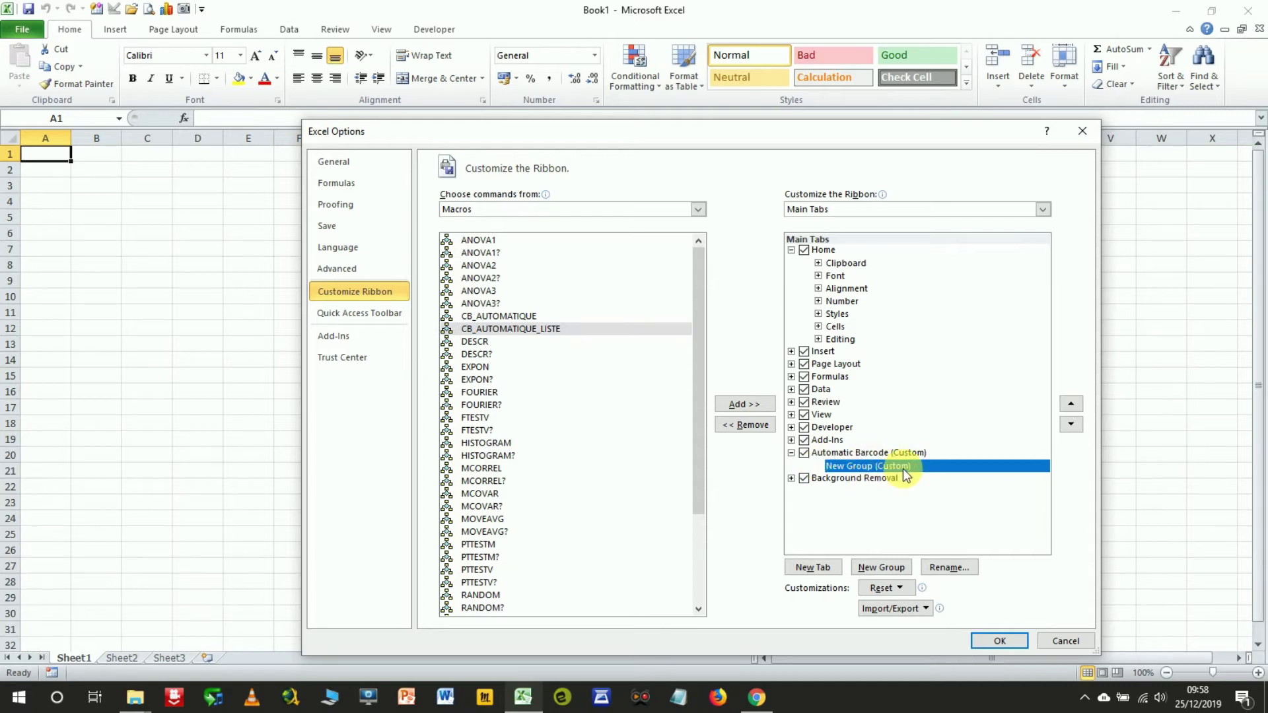
pyautogui.click(515, 317)
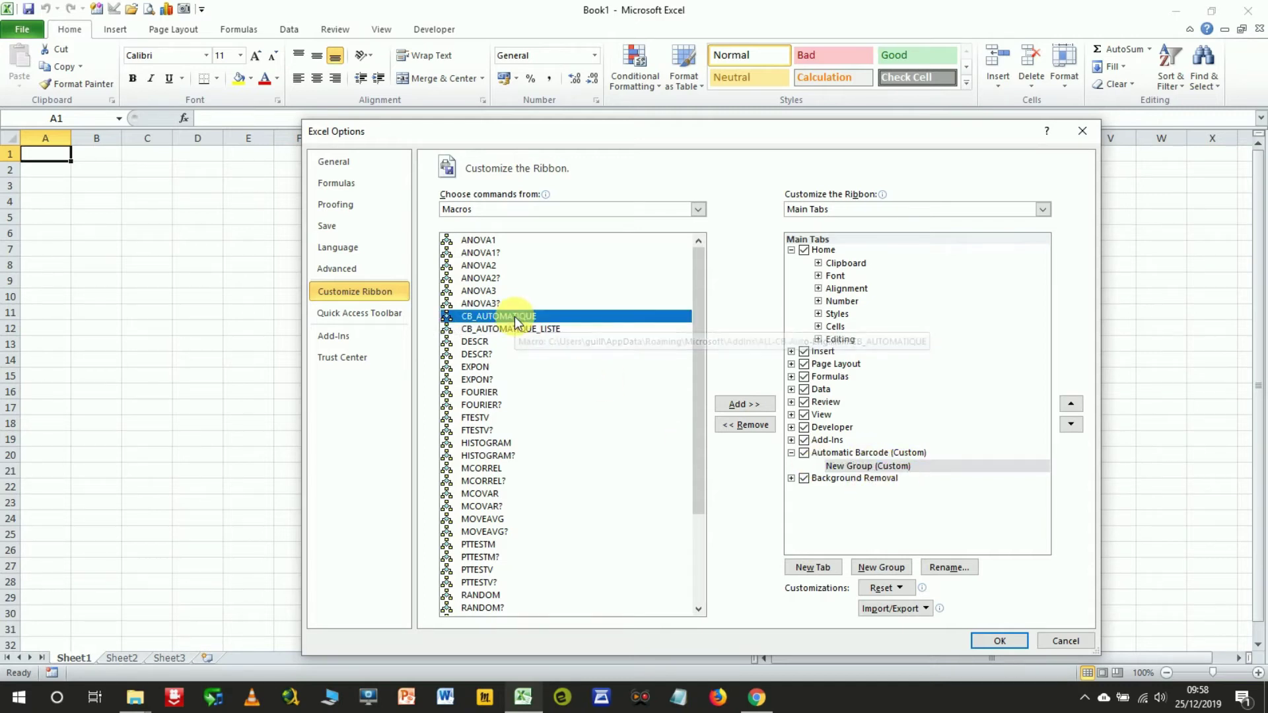
pyautogui.click(743, 400)
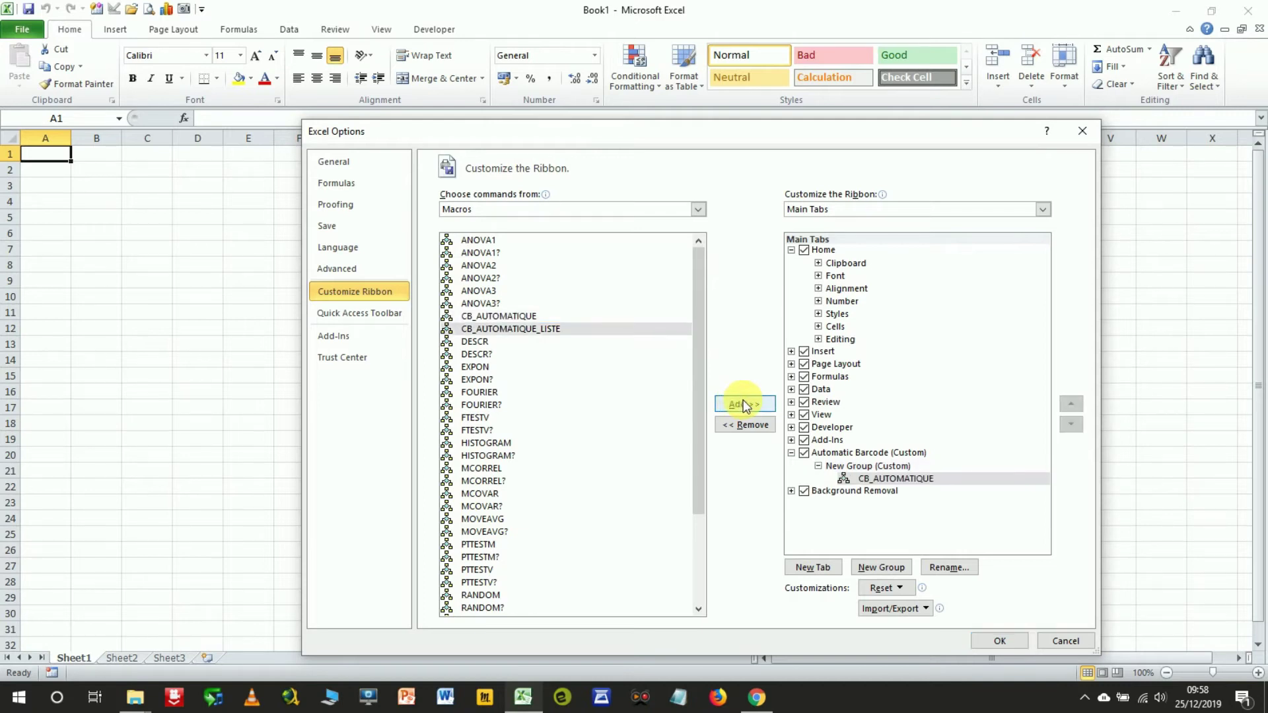
pyautogui.click(543, 329)
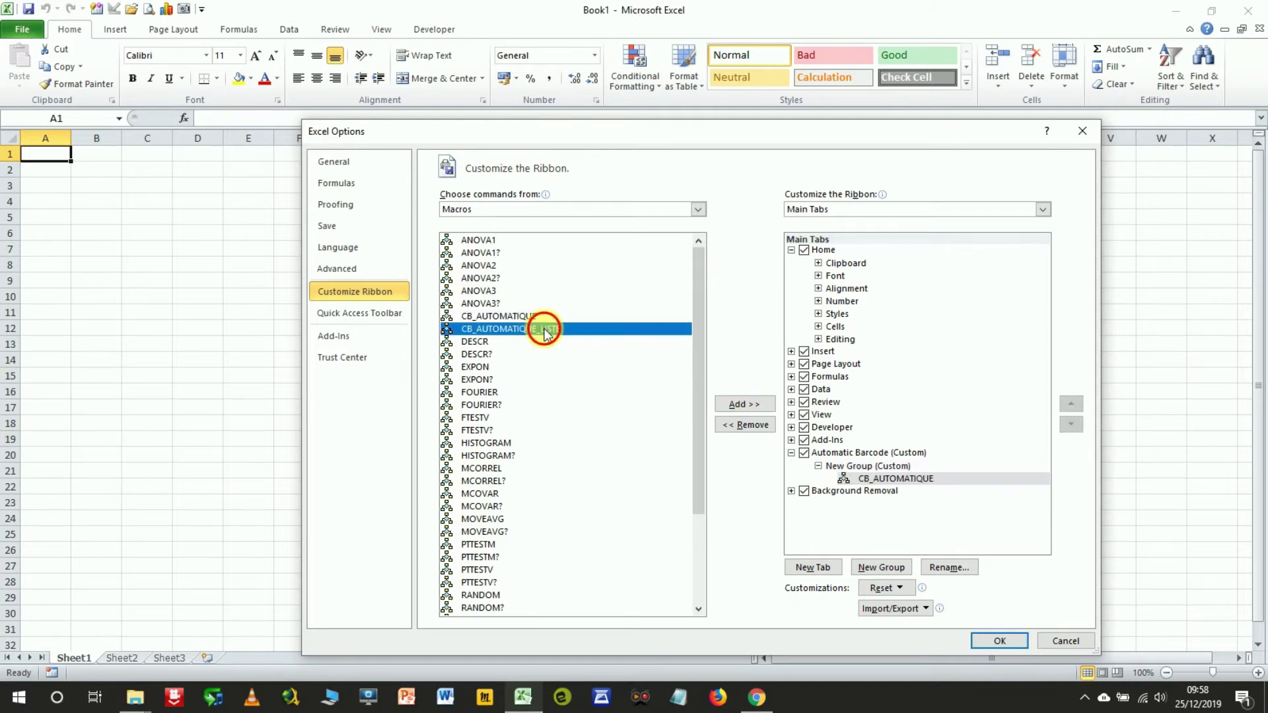
pyautogui.click(747, 405)
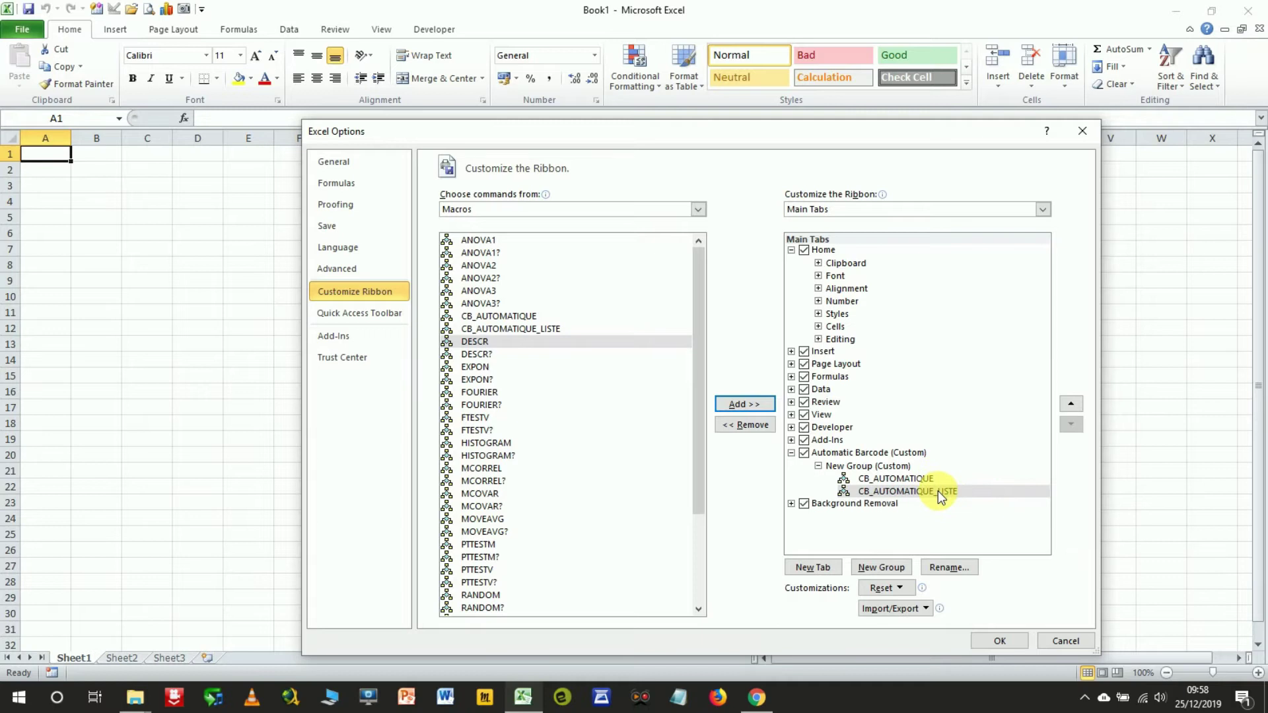
# Step: Give the CB_AUTOMATIQUE command a new symbol through Rename
pyautogui.click(918, 479)
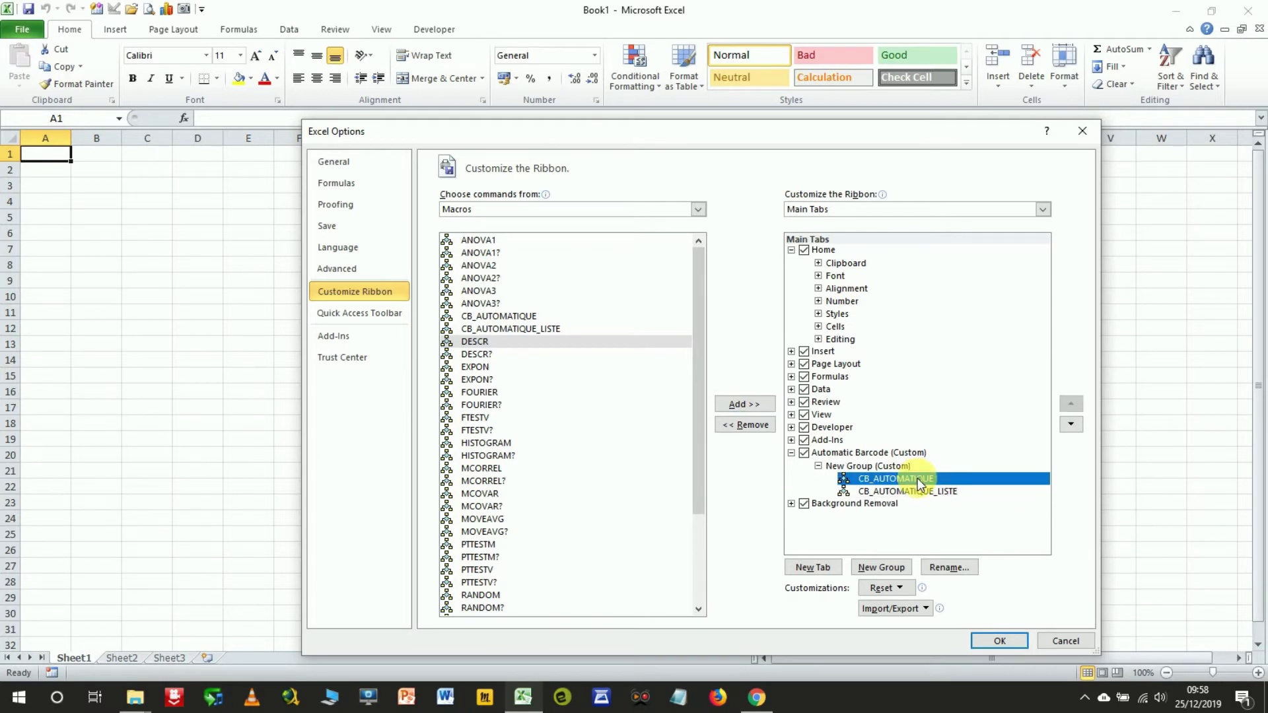
pyautogui.rightClick(918, 479)
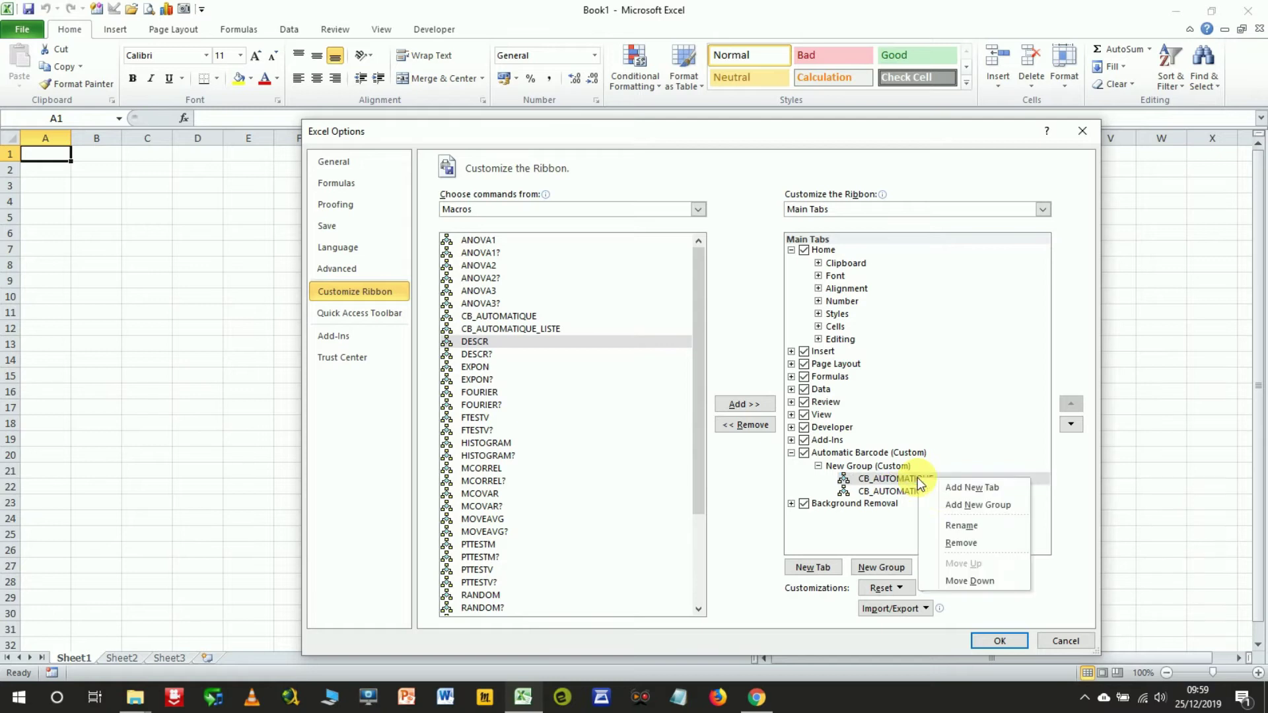
pyautogui.click(987, 526)
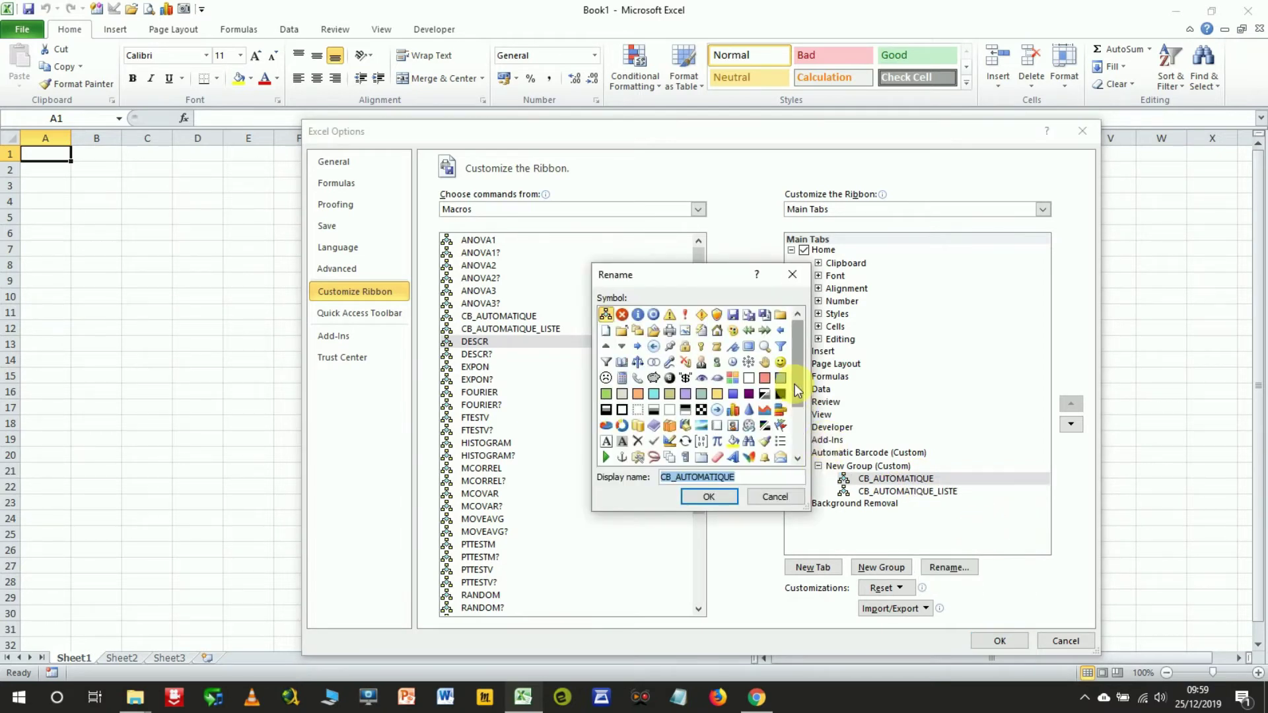
pyautogui.moveTo(794, 384); pyautogui.dragTo(713, 458)
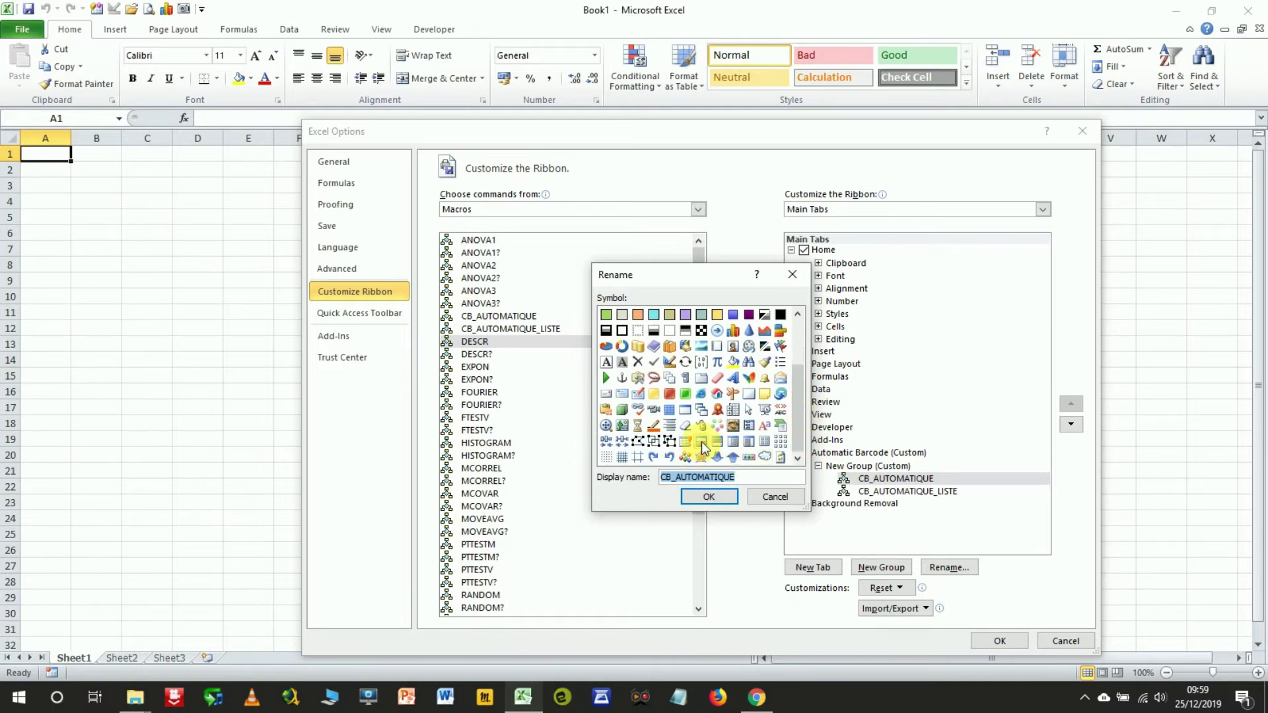
pyautogui.click(701, 441)
pyautogui.click(726, 501)
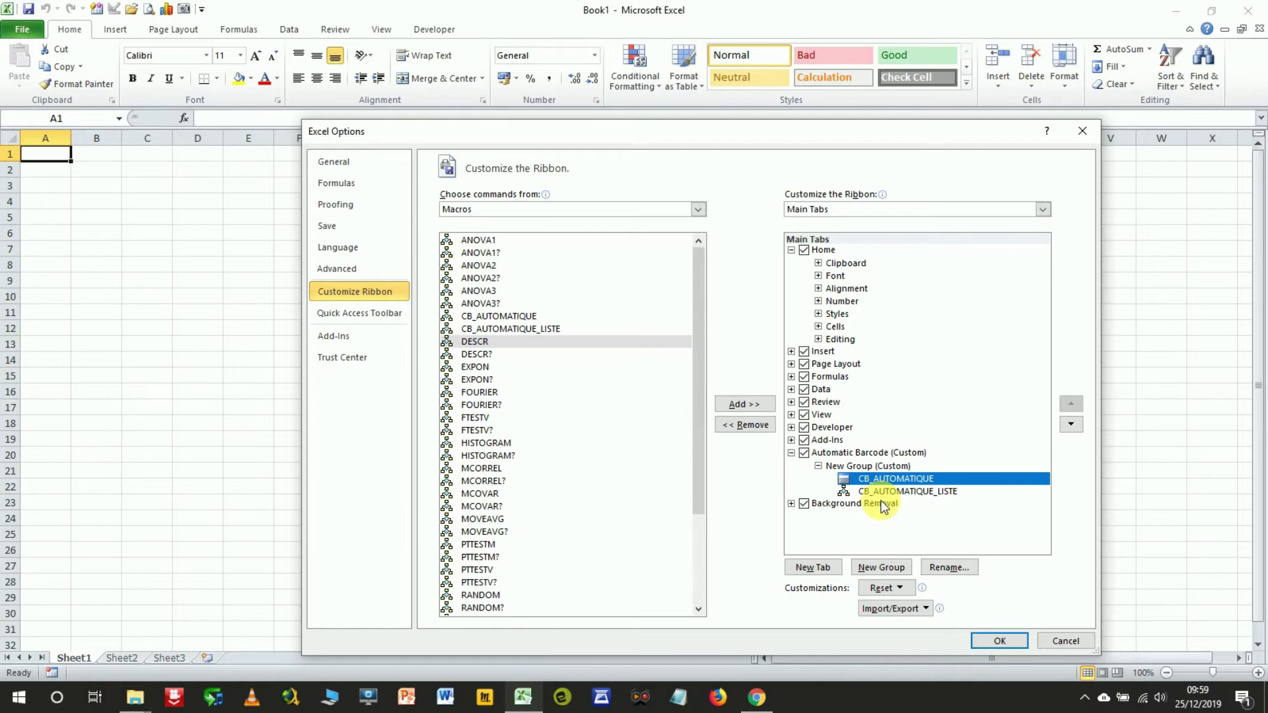
# Step: Give the CB_AUTOMATIQUE_LISTE command a new symbol through Rename
pyautogui.rightClick(895, 490)
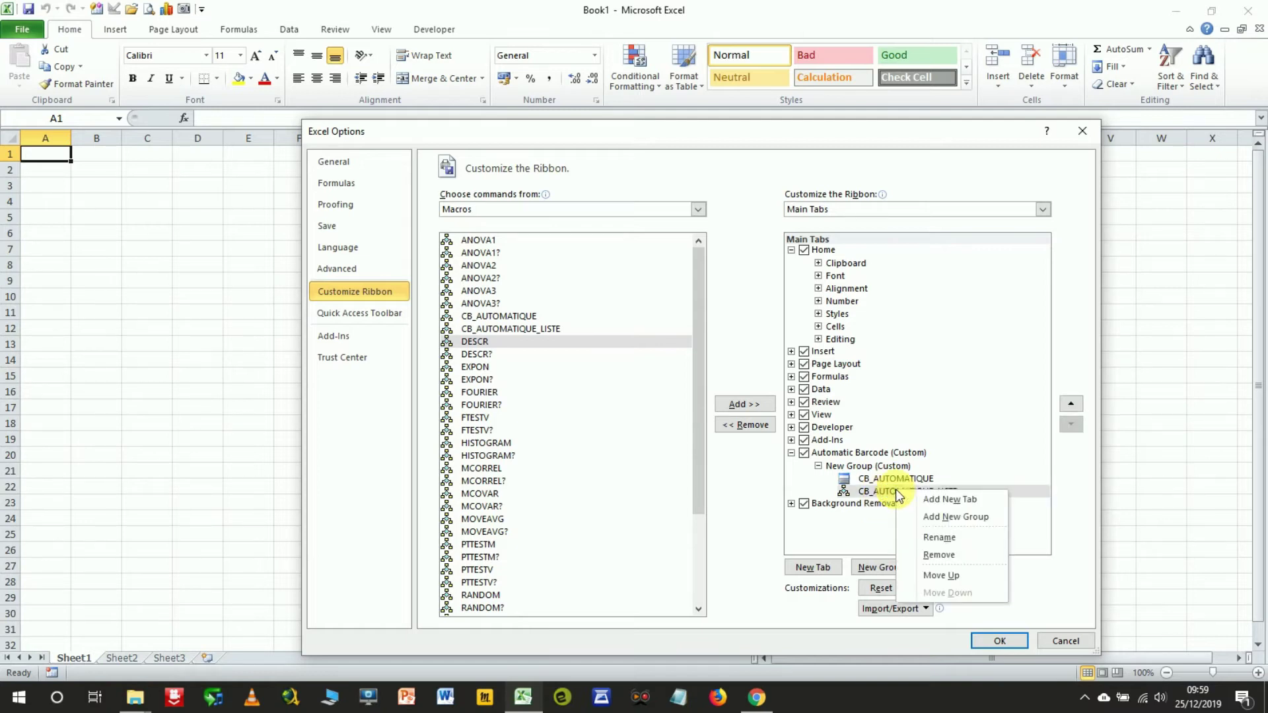
pyautogui.click(951, 538)
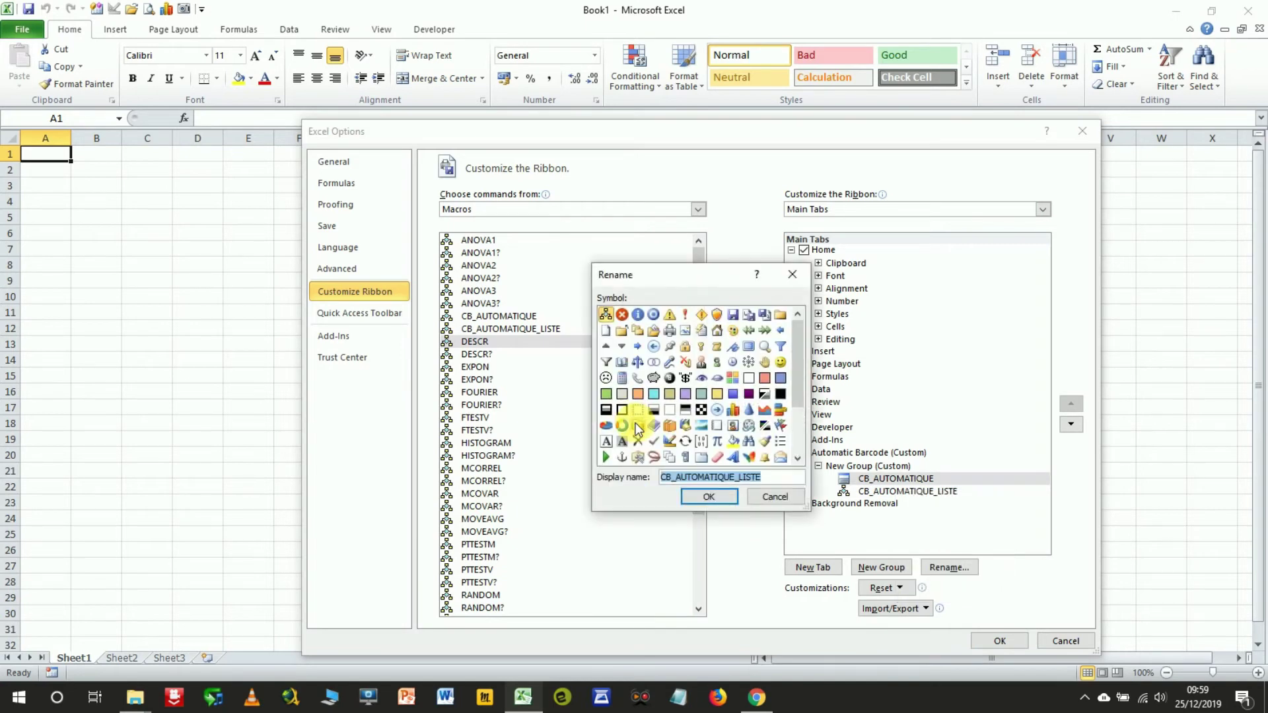
pyautogui.moveTo(798, 335); pyautogui.dragTo(804, 439)
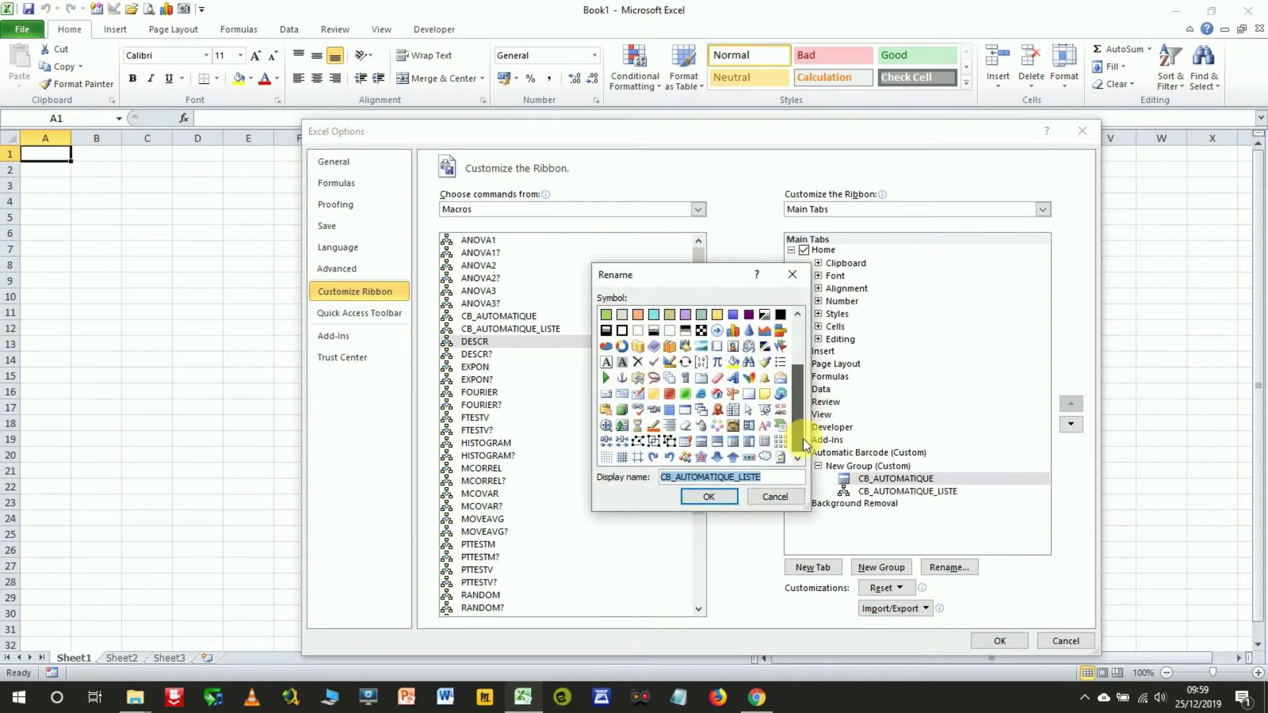
pyautogui.click(749, 441)
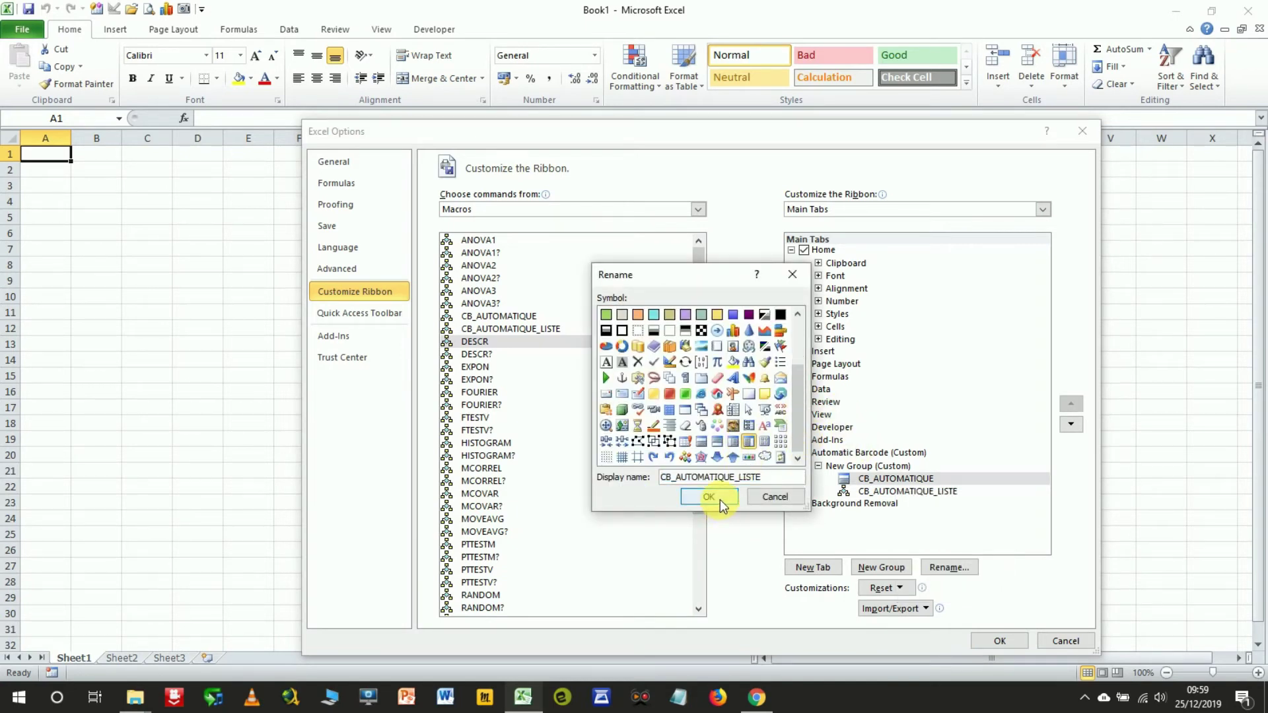
pyautogui.click(709, 497)
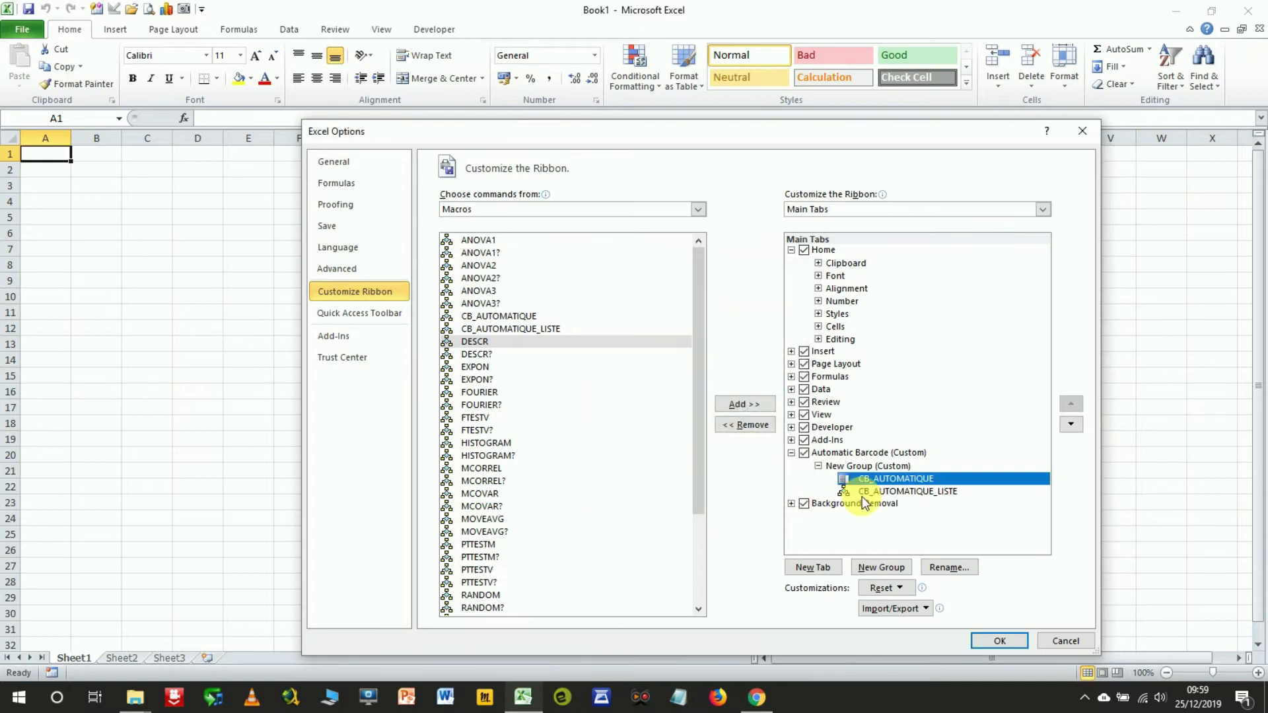
# Step: Apply the ribbon changes, check the Automatic Barcode tab, and return to Customize Ribbon
pyautogui.click(992, 642)
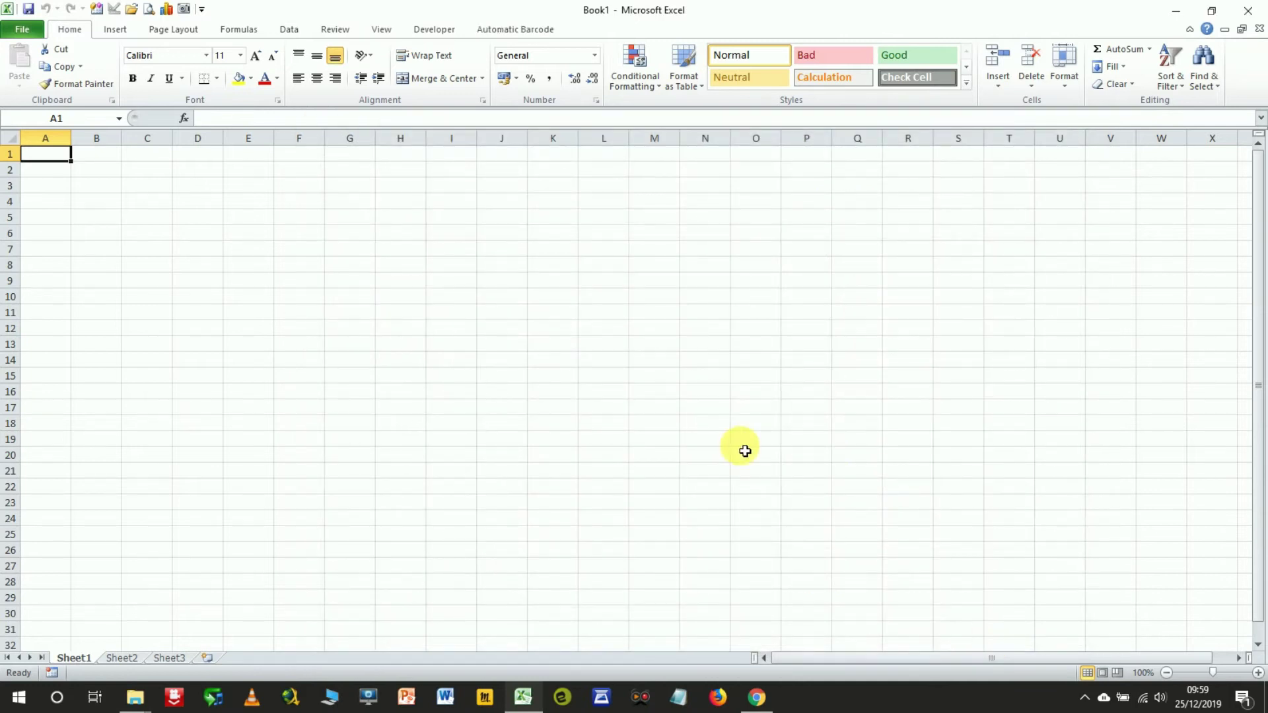
pyautogui.click(515, 30)
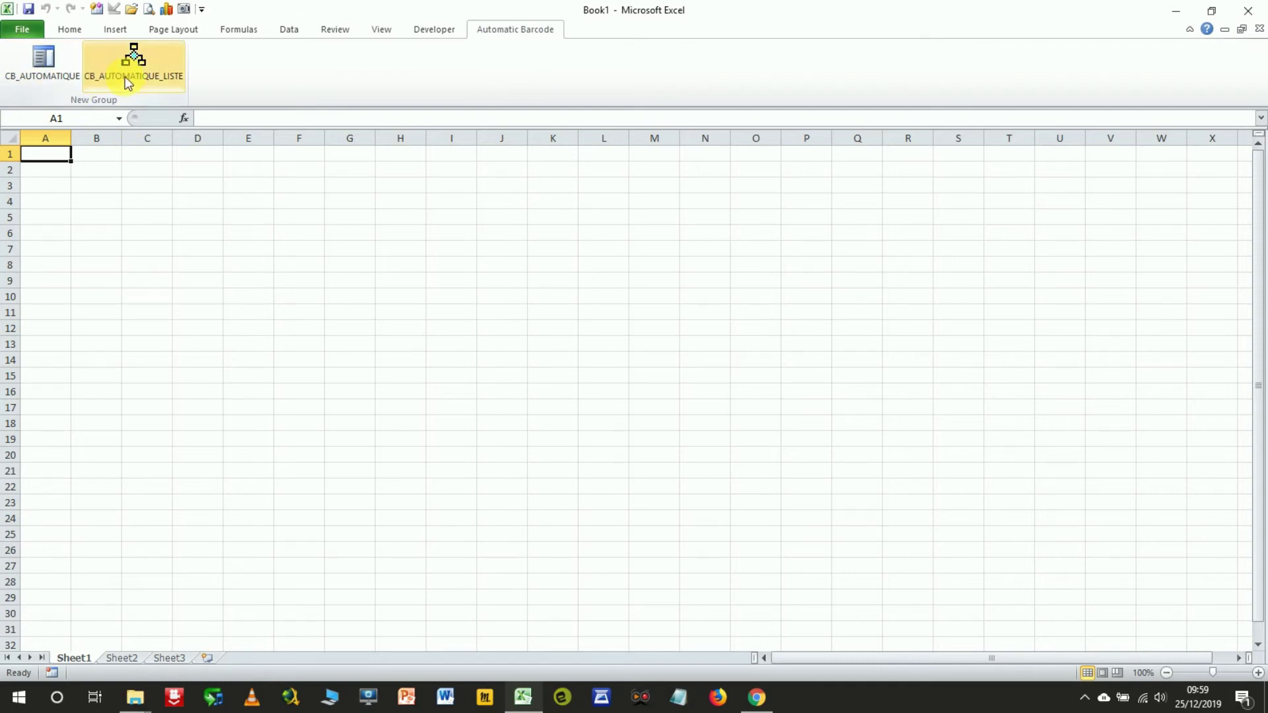
pyautogui.click(30, 30)
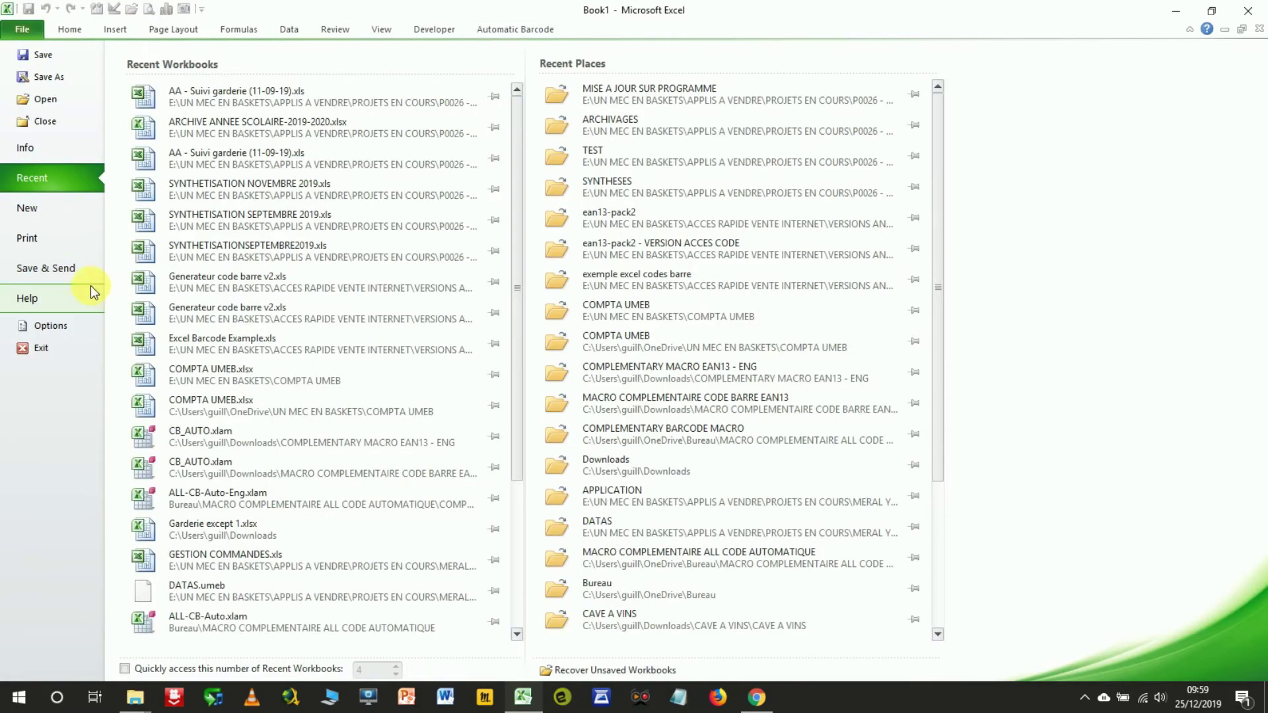
pyautogui.click(39, 325)
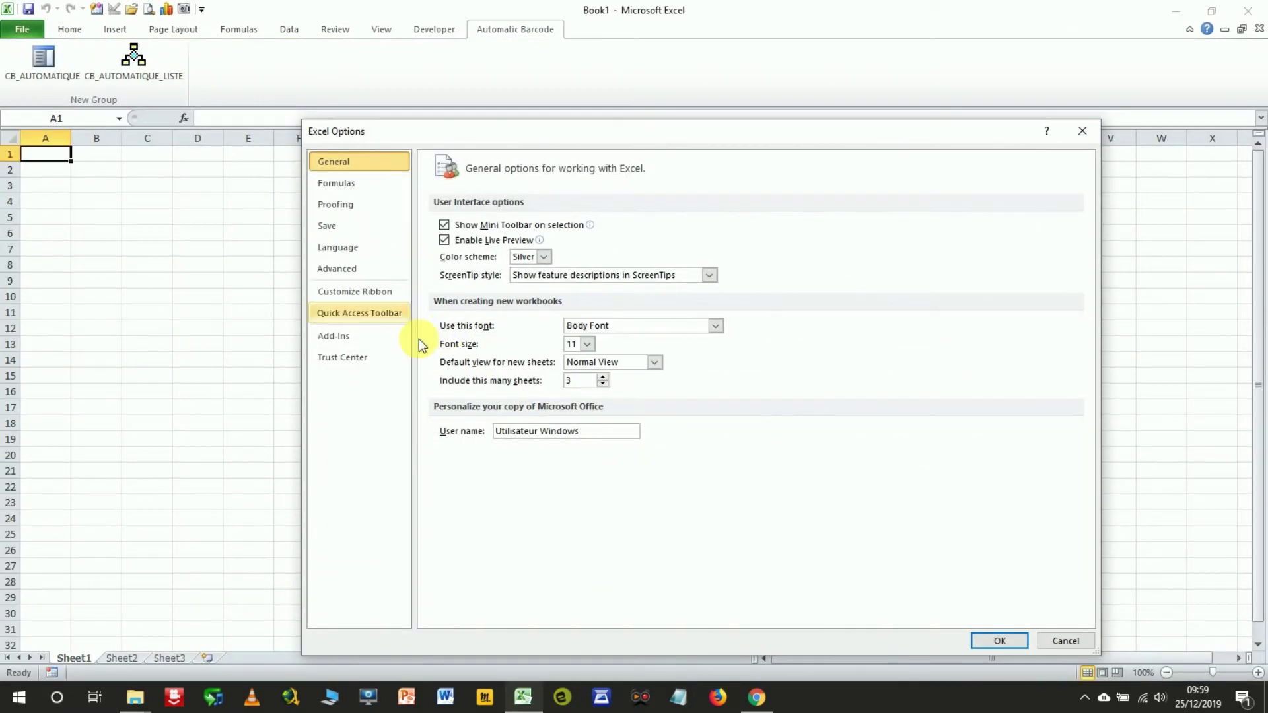
pyautogui.click(374, 292)
# Step: Choose a different symbol for CB_AUTOMATIQUE_LISTE and apply the ribbon changes
pyautogui.click(844, 377)
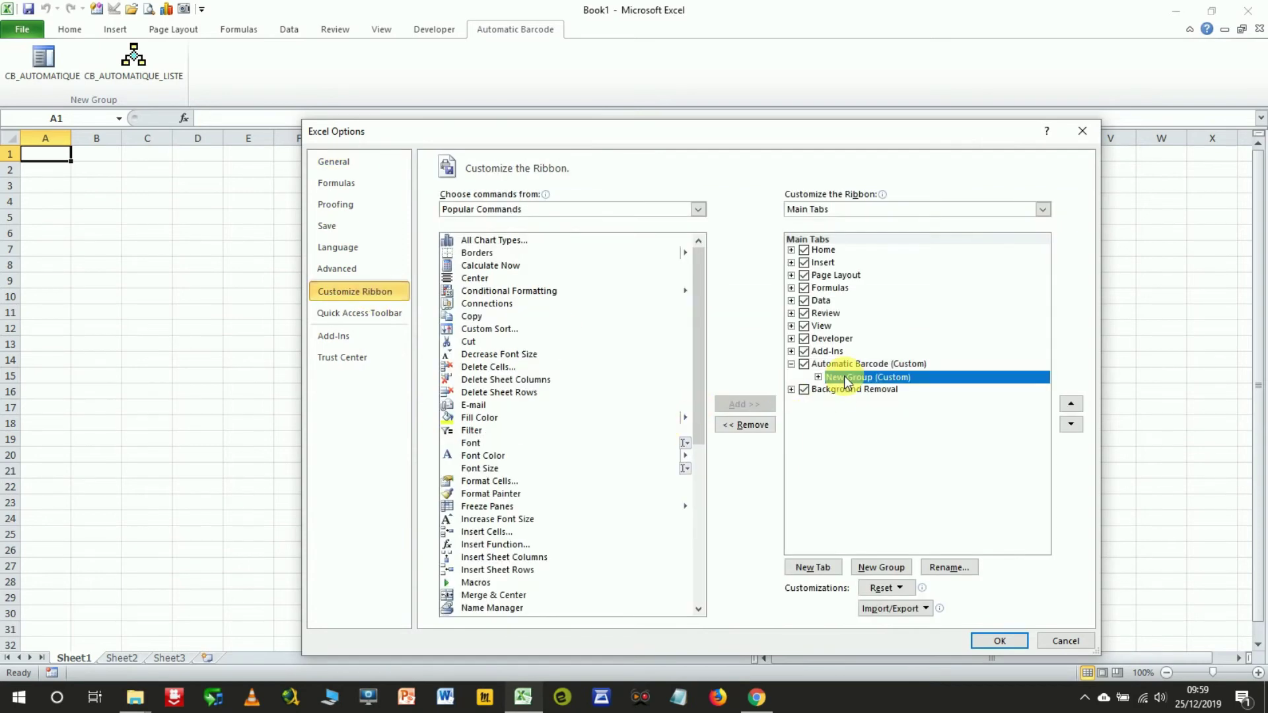
pyautogui.click(820, 376)
pyautogui.click(898, 405)
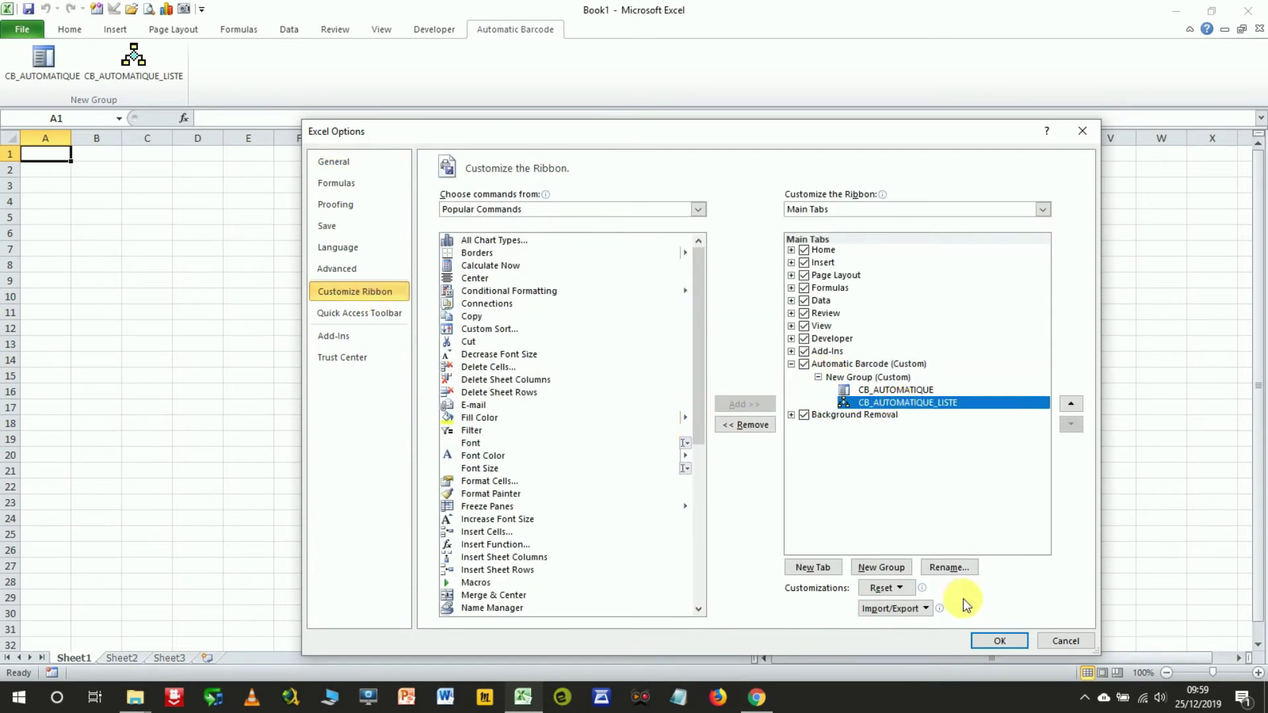
pyautogui.rightClick(900, 405)
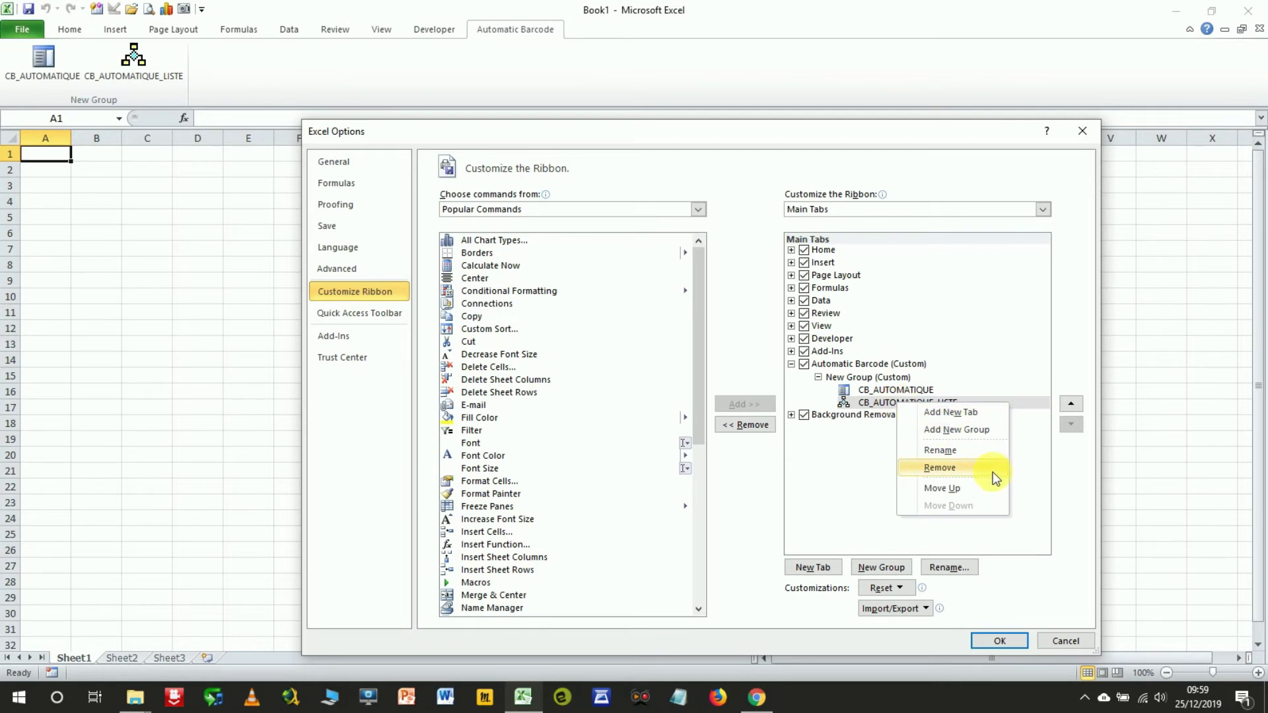
pyautogui.click(953, 451)
pyautogui.scroll(-2, 799, 436)
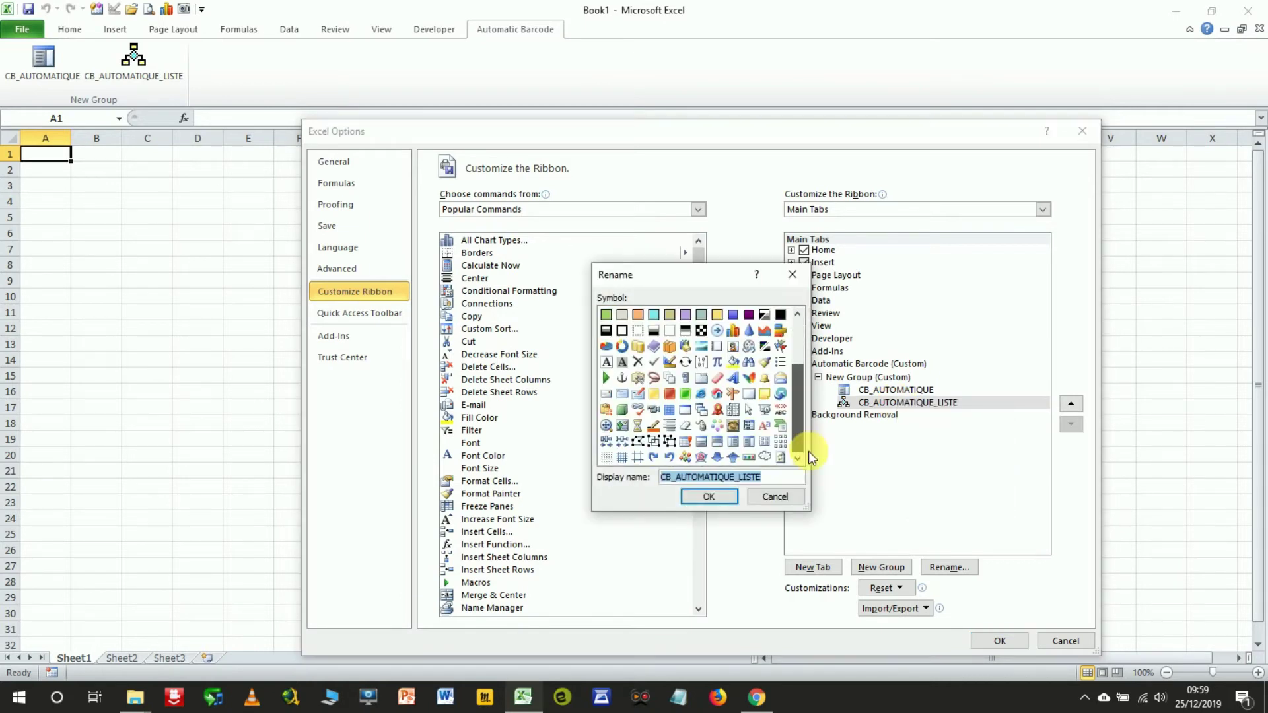
pyautogui.click(734, 441)
pyautogui.click(728, 498)
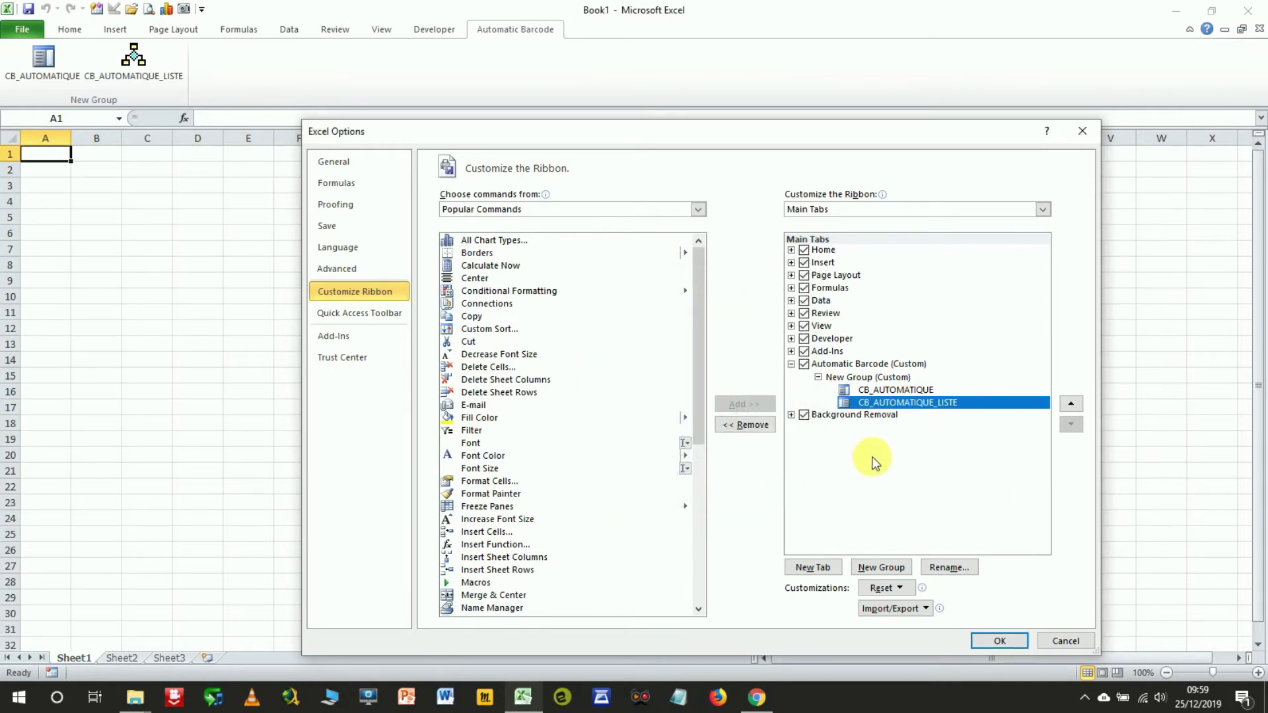
pyautogui.click(1024, 641)
pyautogui.click(233, 255)
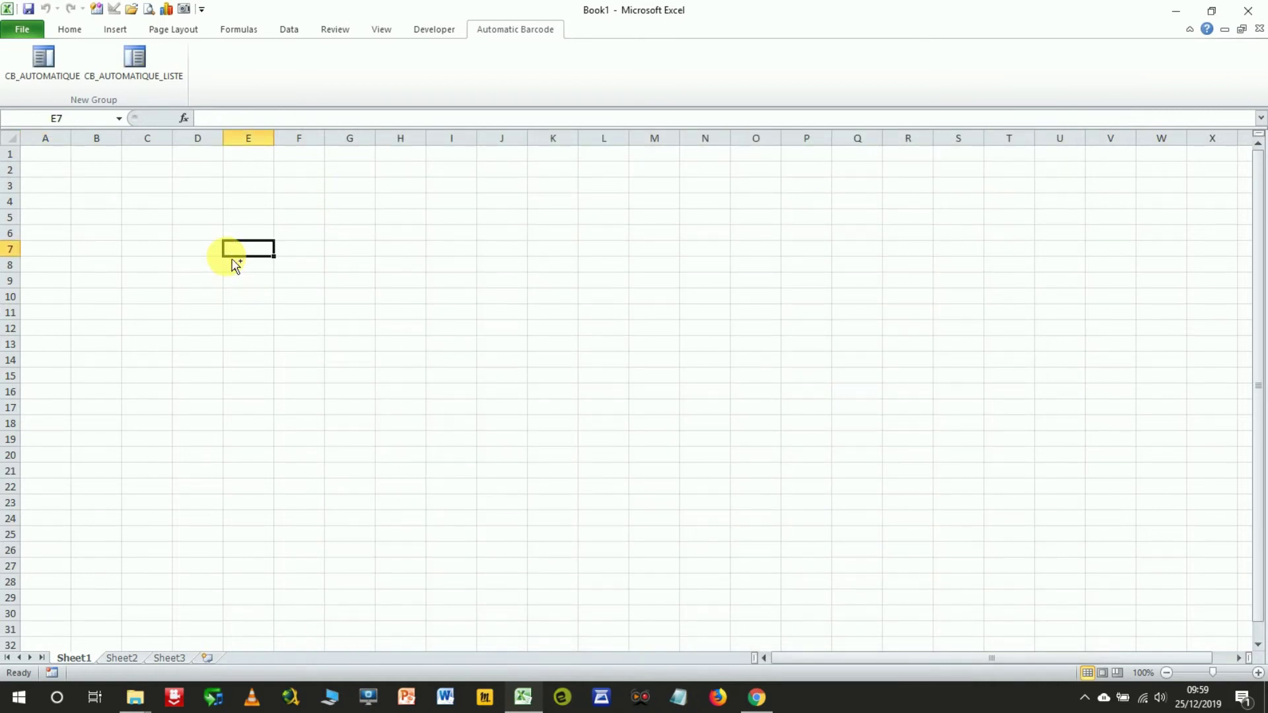
pyautogui.click(400, 313)
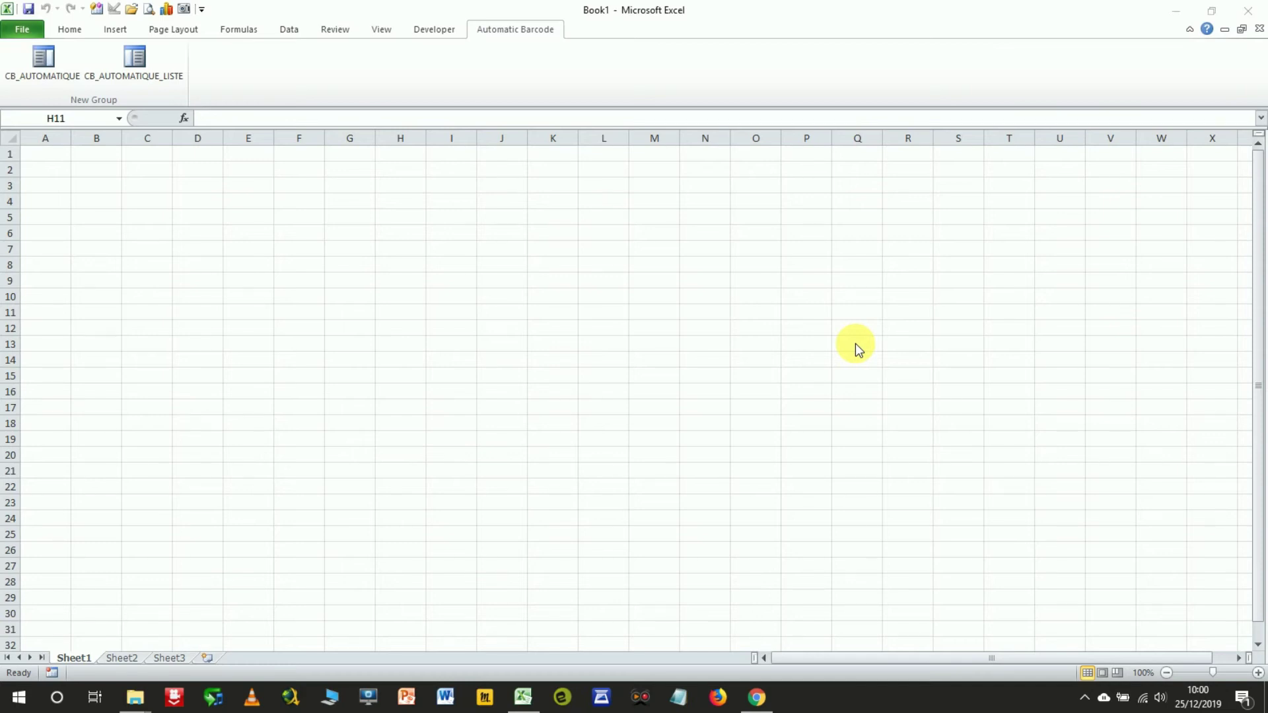
pyautogui.click(366, 282)
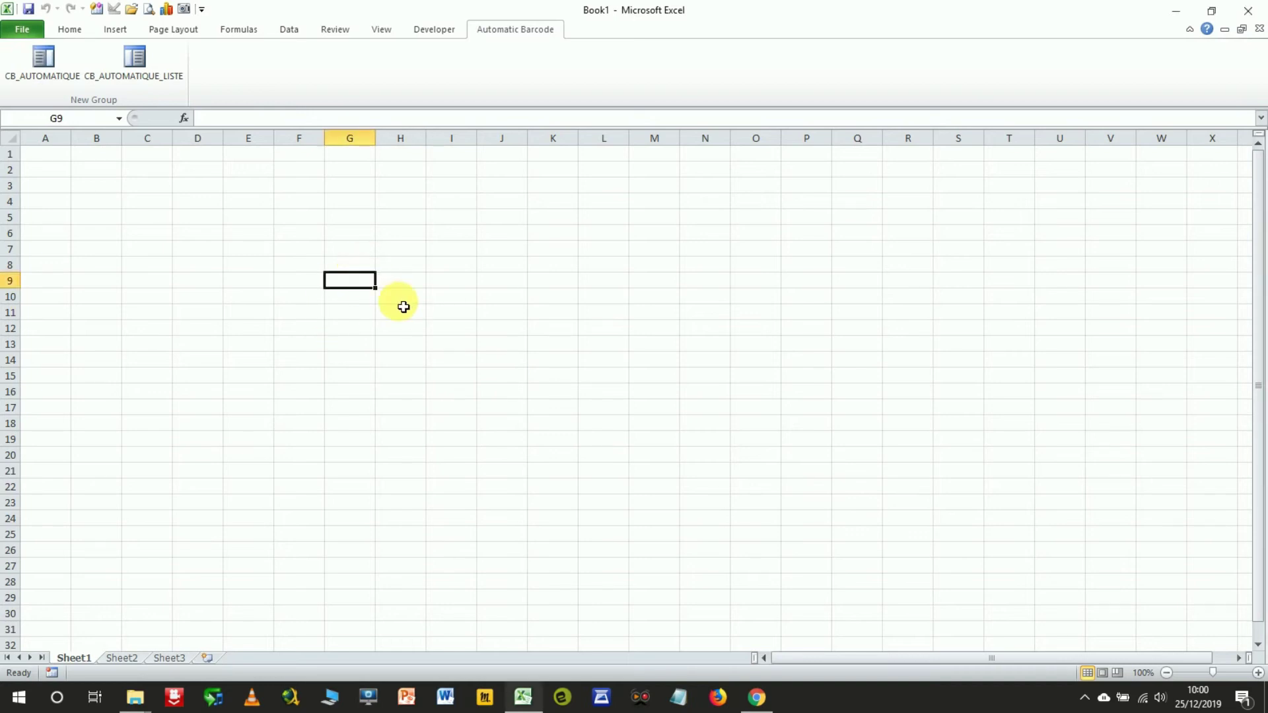
pyautogui.write('3250392')
pyautogui.write('741150')
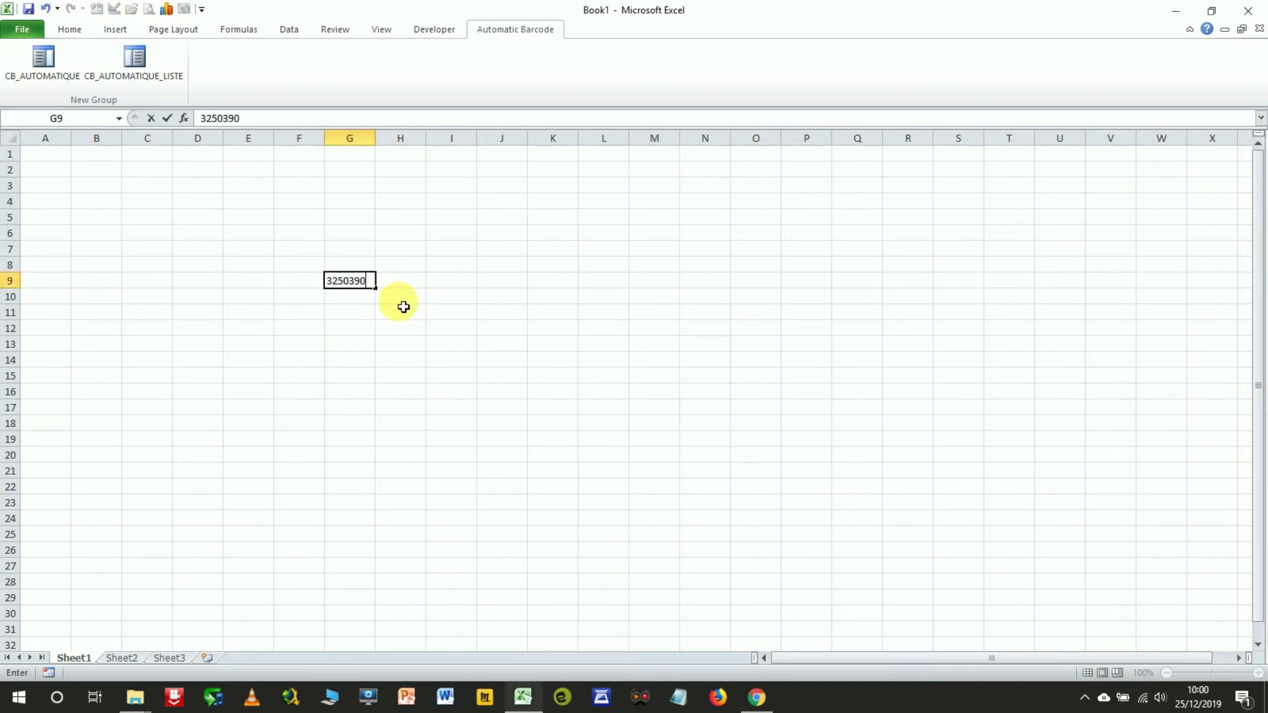
pyautogui.press('Return')
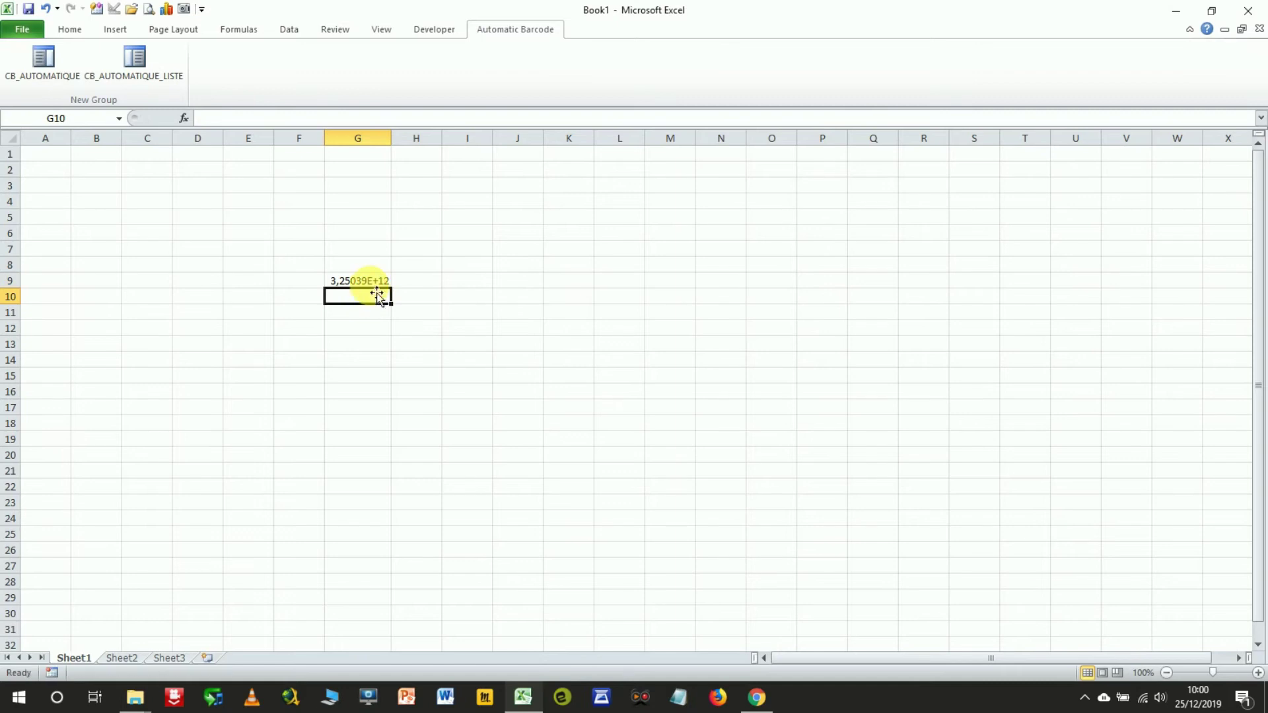
pyautogui.click(375, 283)
# Step: Format G9 as Number with zero decimals so all 13 digits show
pyautogui.click(69, 31)
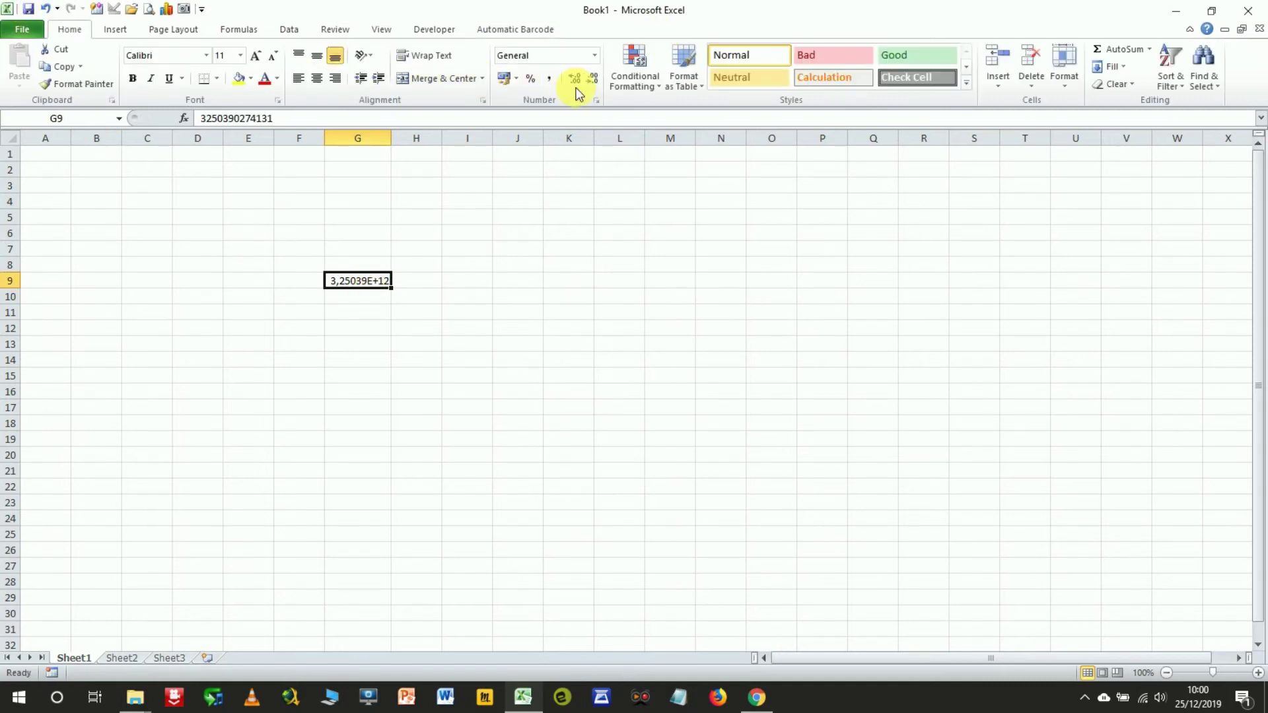
pyautogui.click(597, 58)
pyautogui.click(569, 86)
pyautogui.click(594, 55)
pyautogui.click(561, 112)
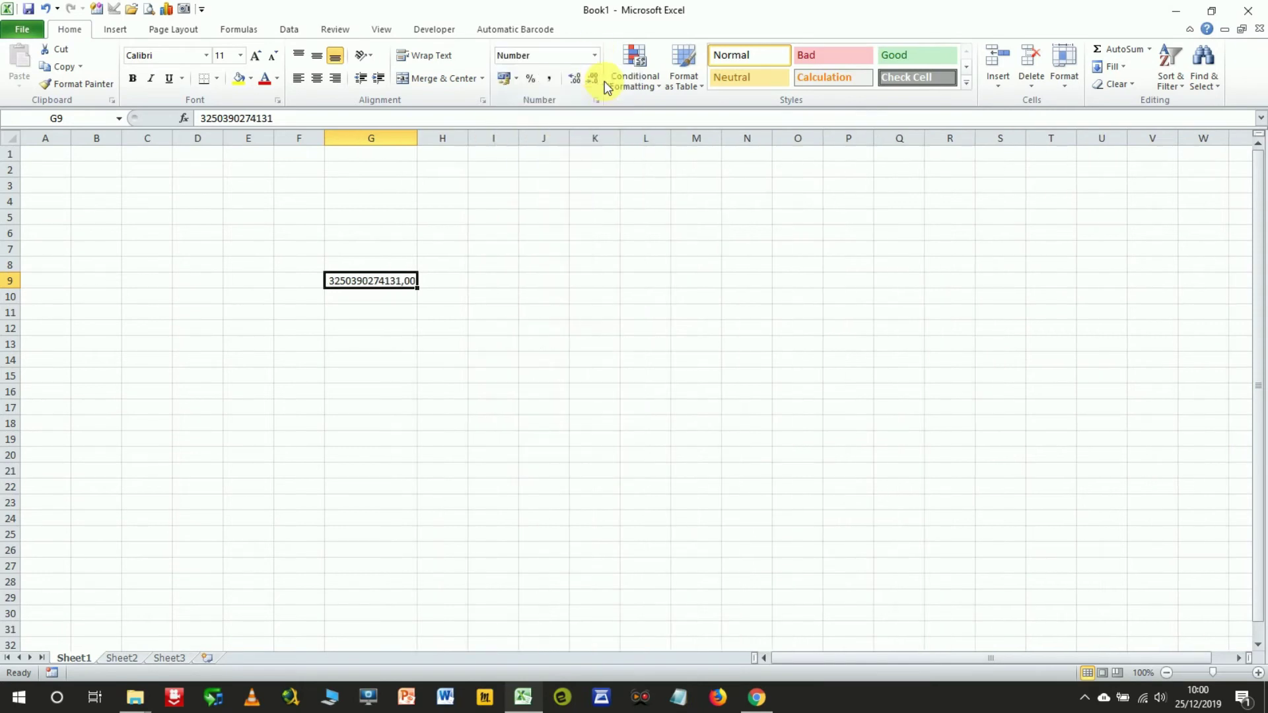
pyautogui.click(592, 78)
pyautogui.click(592, 78)
pyautogui.click(411, 314)
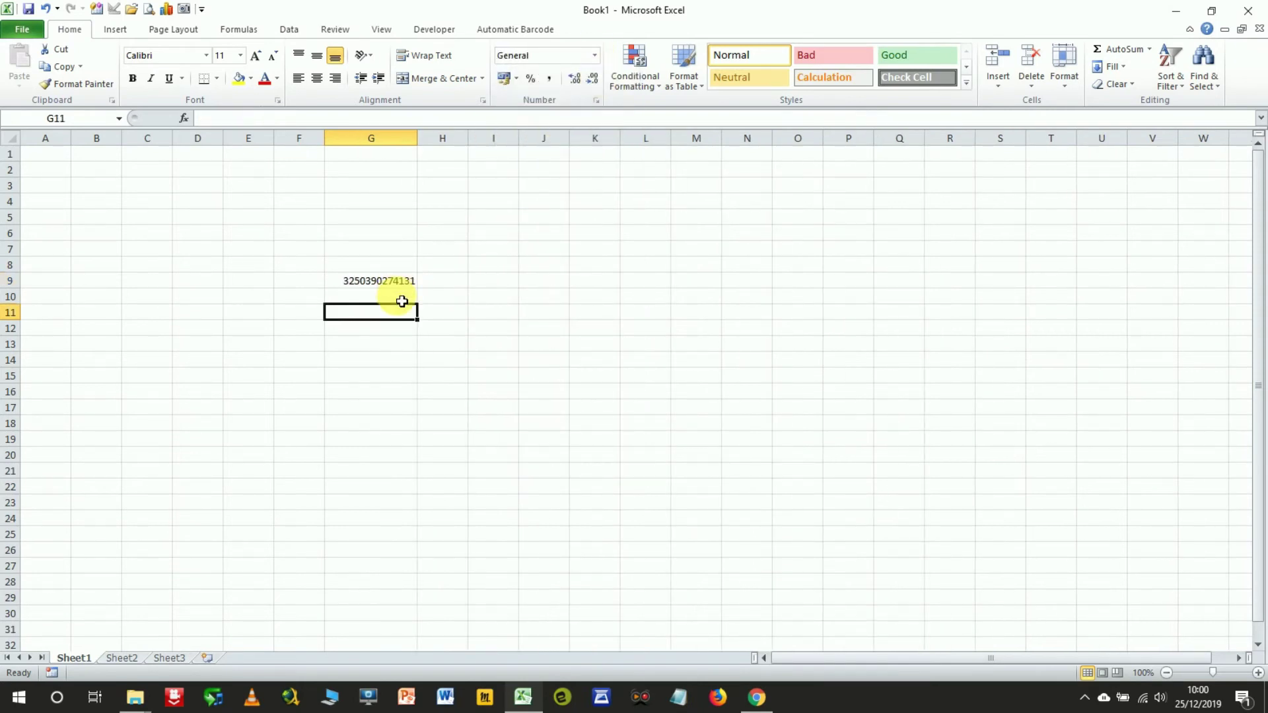
pyautogui.click(401, 301)
pyautogui.click(367, 282)
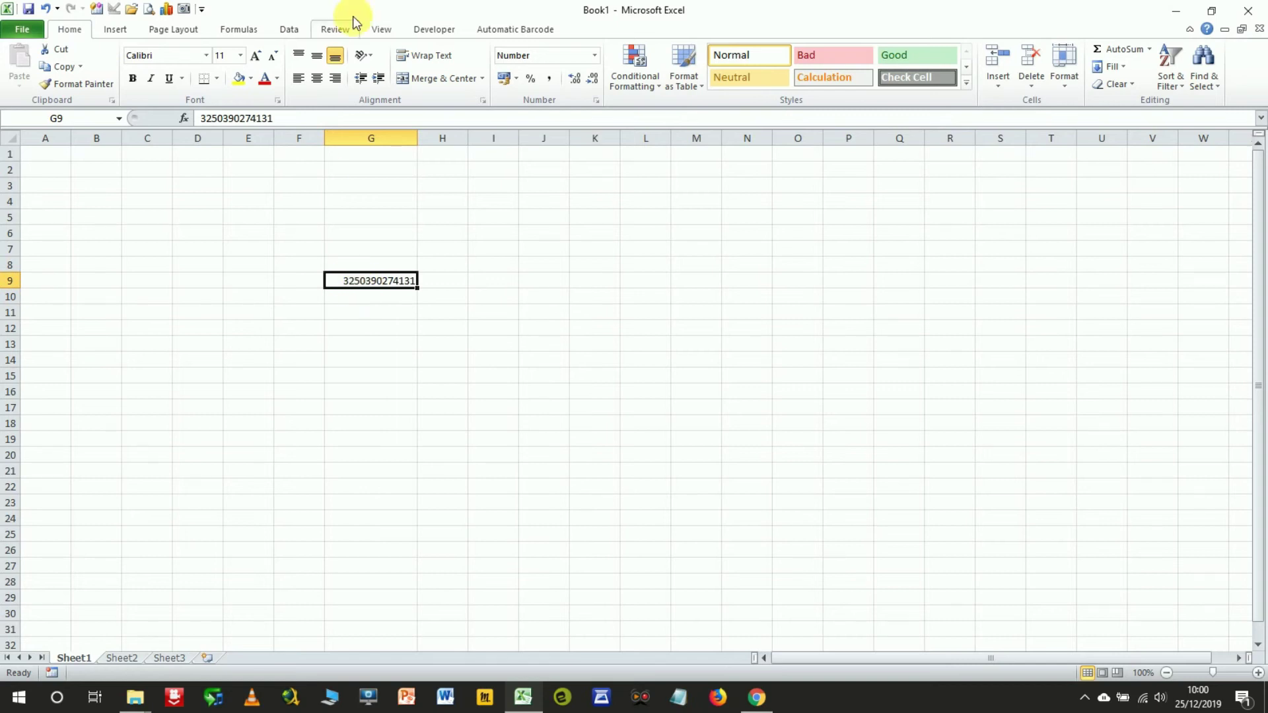
pyautogui.click(503, 29)
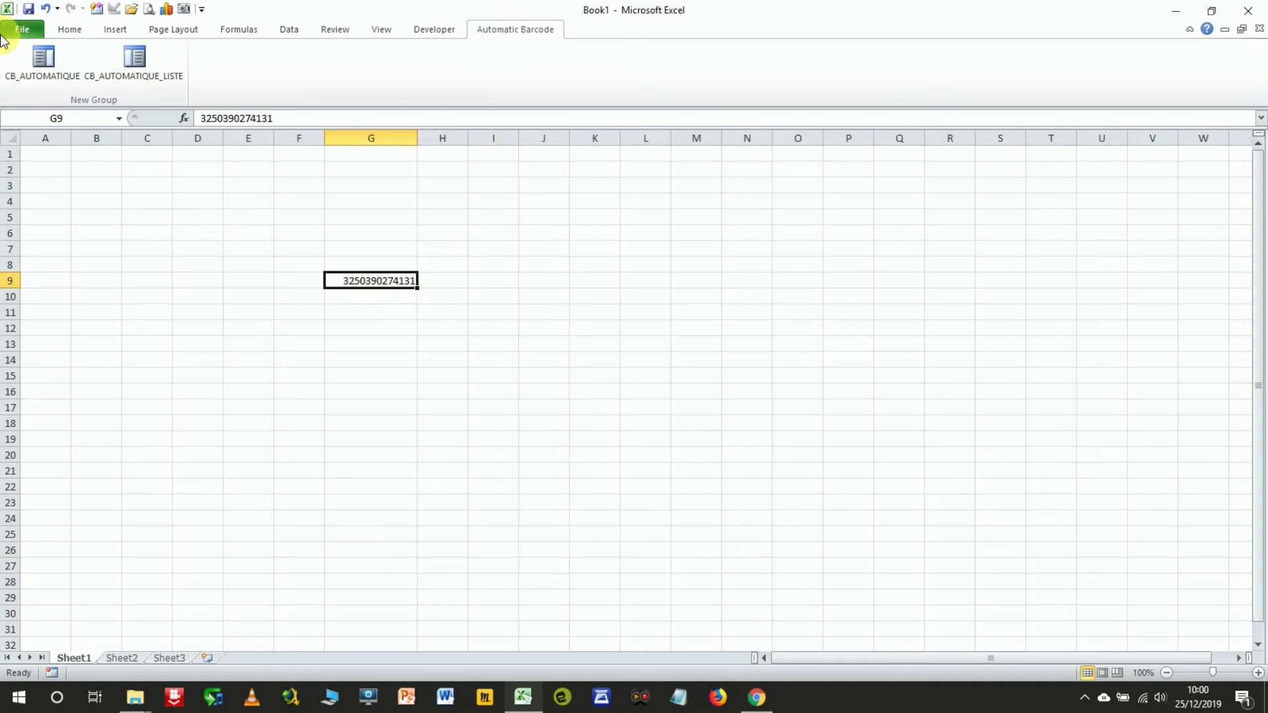
# Step: Convert the code in G9 into a Code EAN13 barcode placed in H9
pyautogui.click(58, 66)
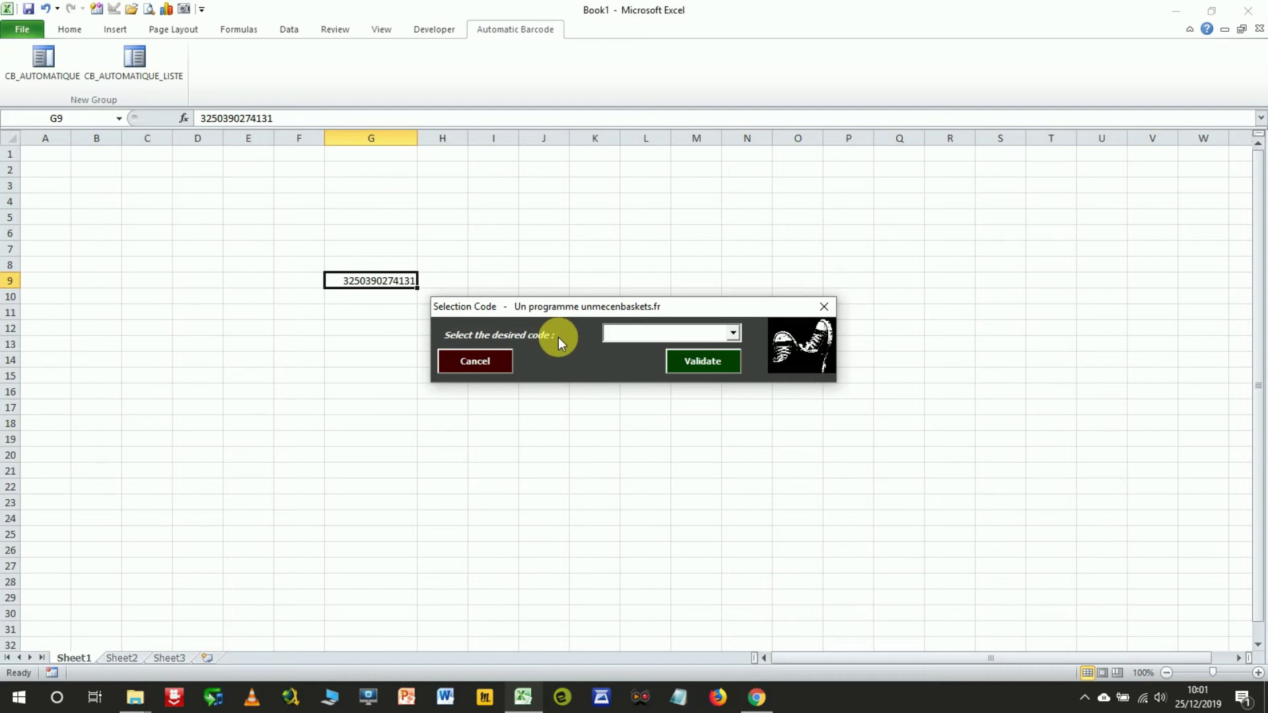
pyautogui.click(732, 333)
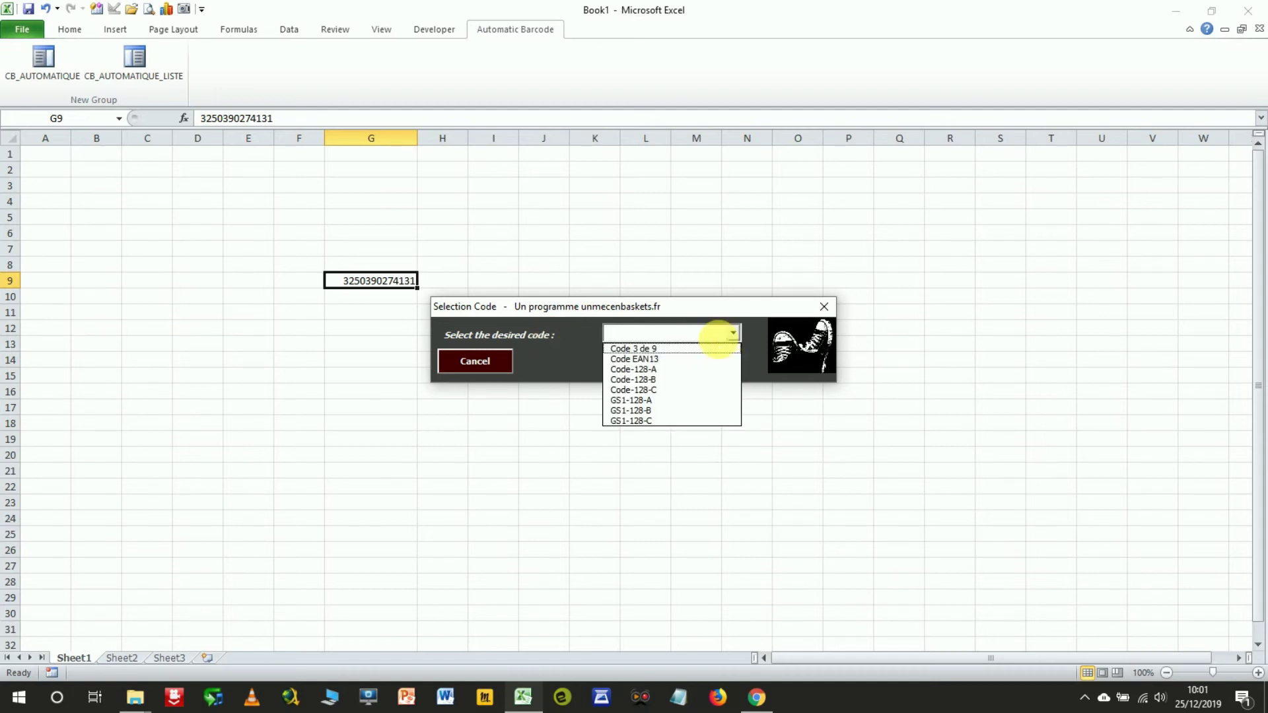
pyautogui.click(689, 361)
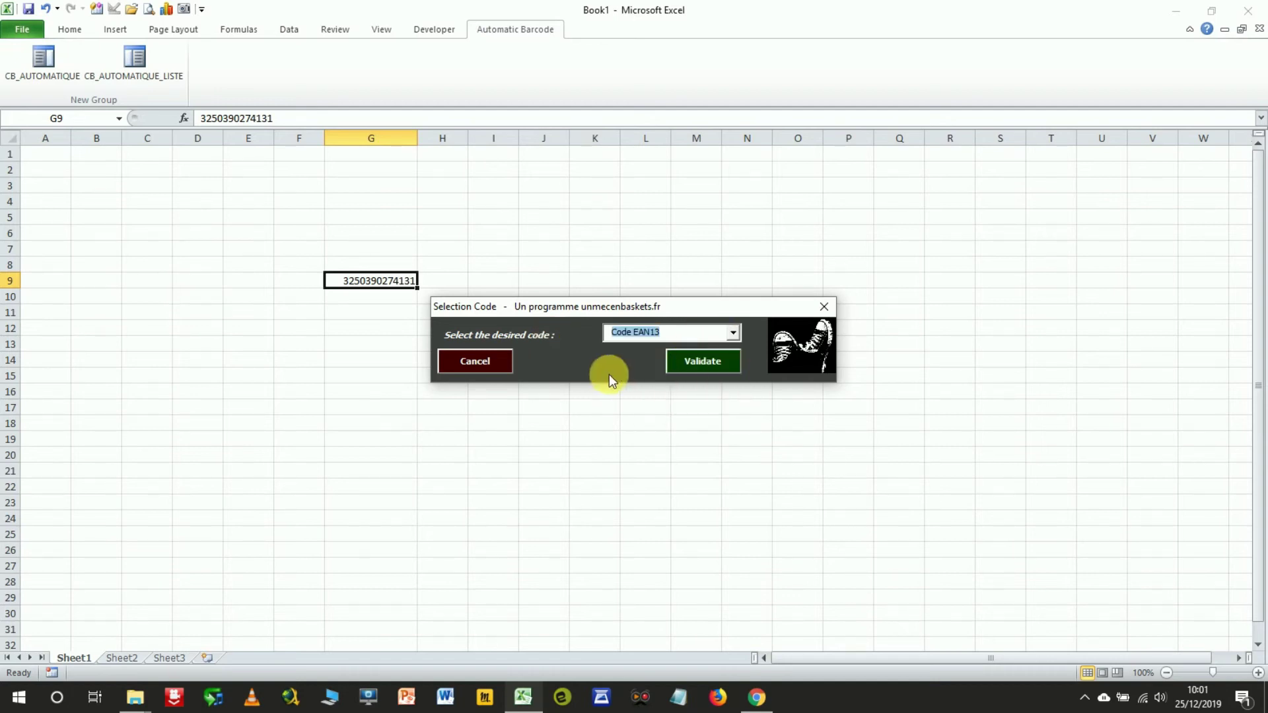
pyautogui.click(719, 369)
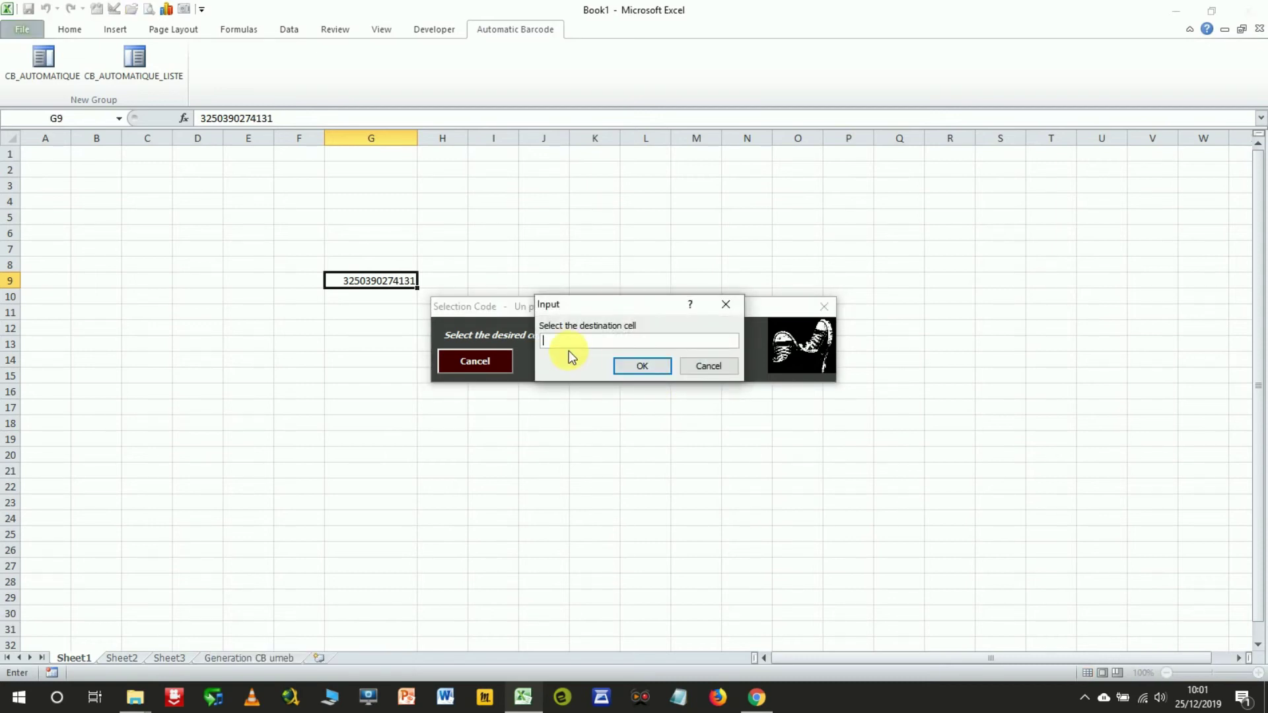
pyautogui.click(455, 285)
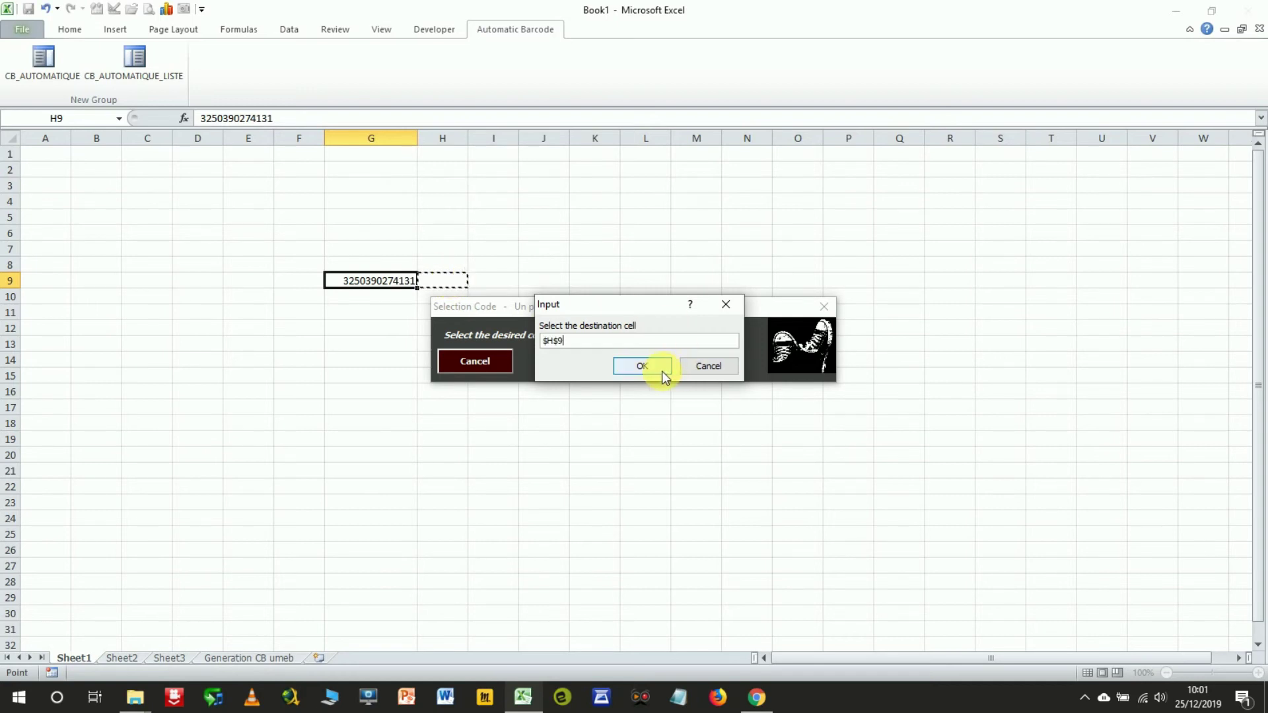
pyautogui.click(653, 370)
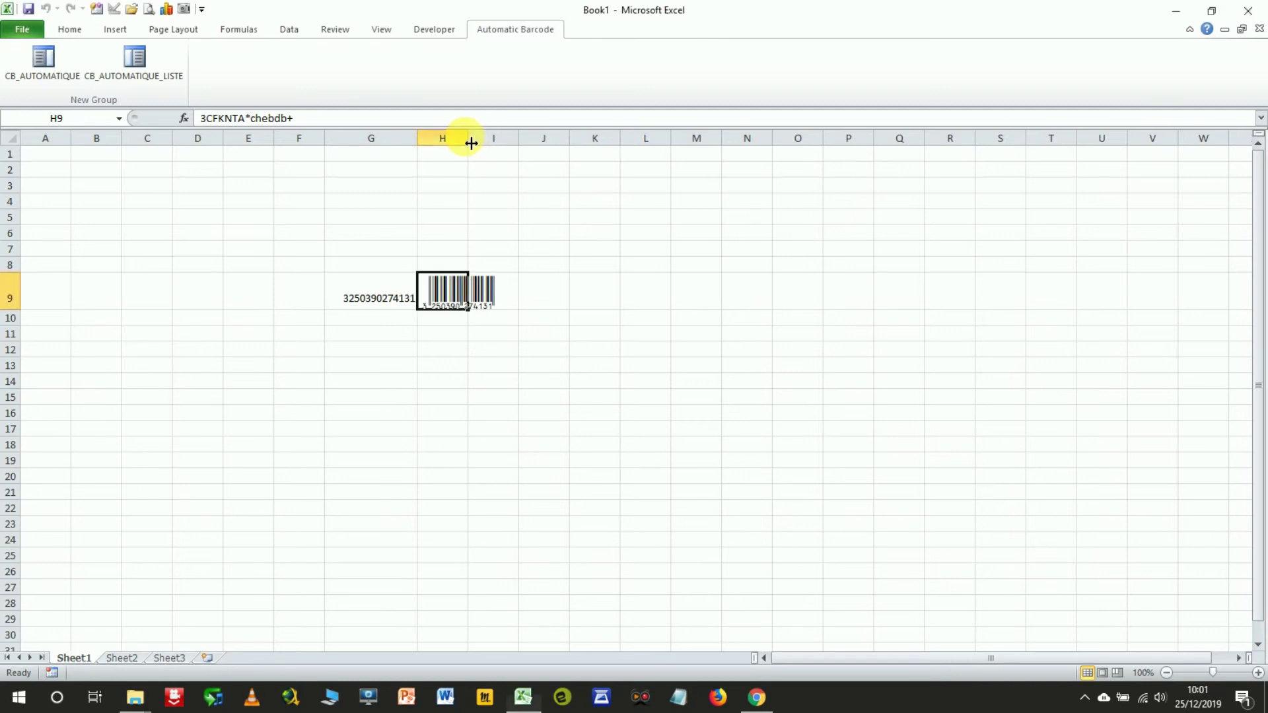
# Step: Widen column H, make row 9 taller, and select the code with its barcode
pyautogui.moveTo(468, 140); pyautogui.dragTo(522, 157)
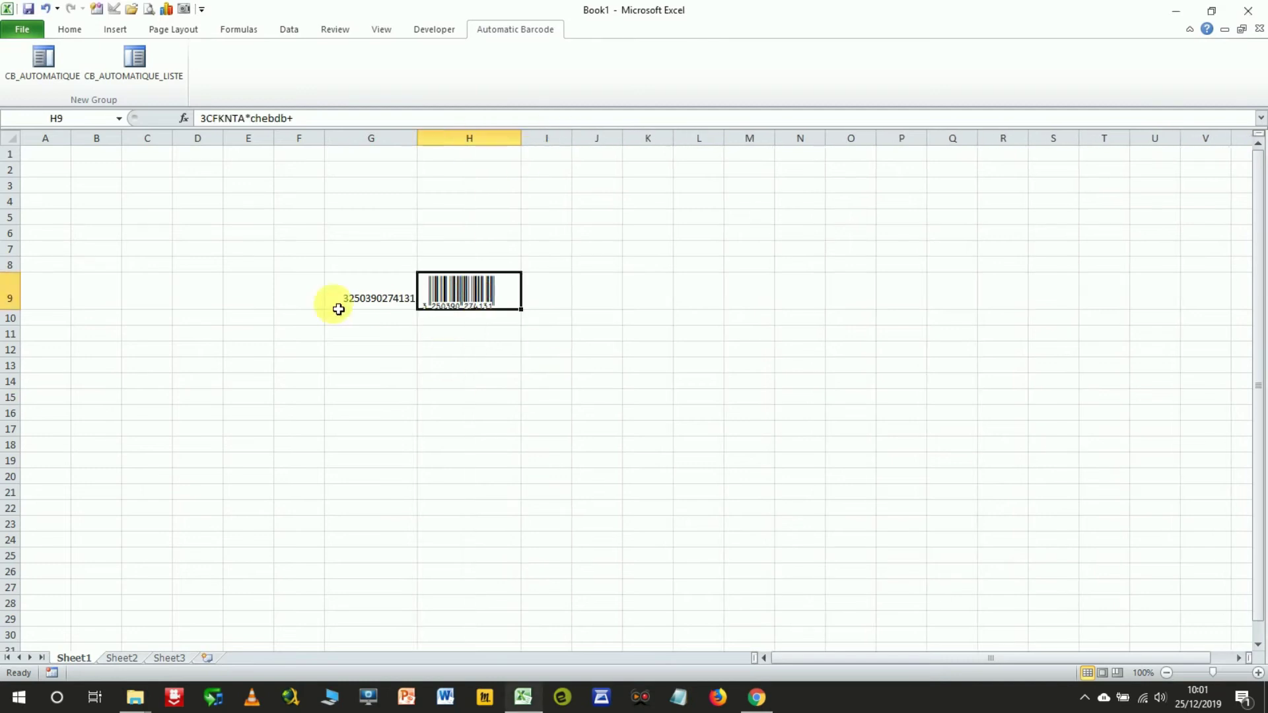
pyautogui.moveTo(23, 310); pyautogui.dragTo(22, 325)
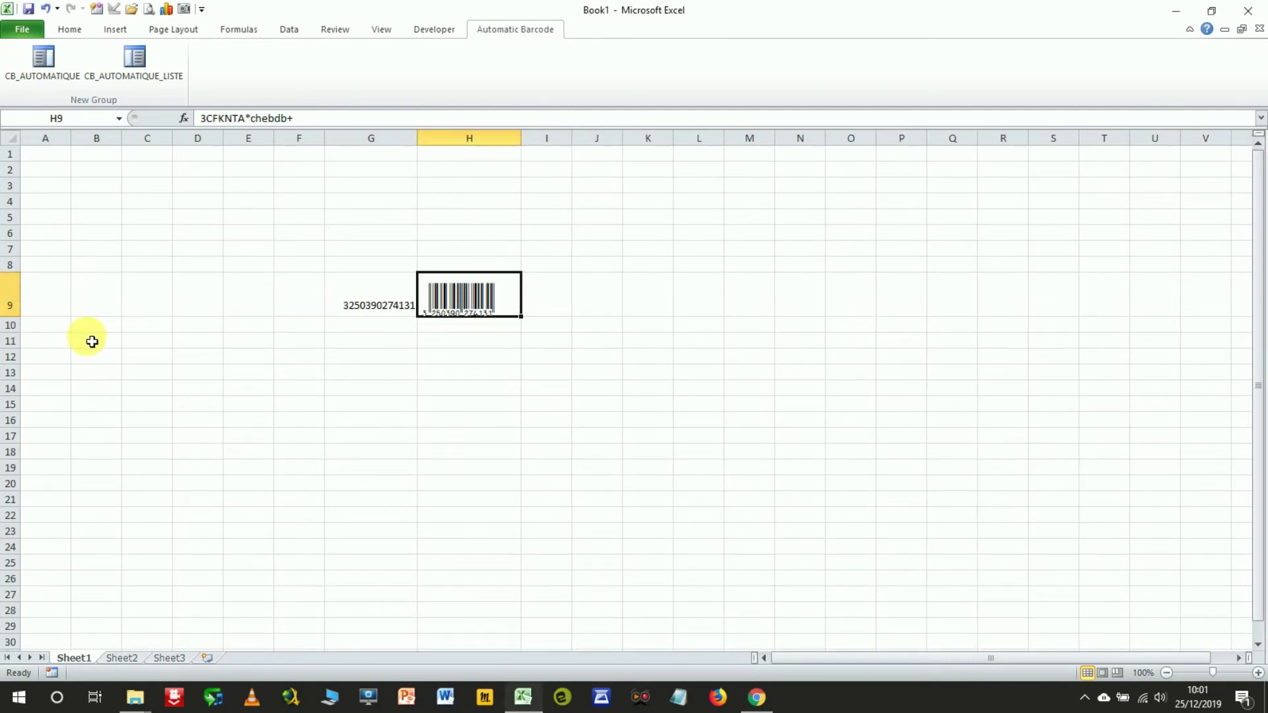
pyautogui.moveTo(455, 313); pyautogui.dragTo(387, 310)
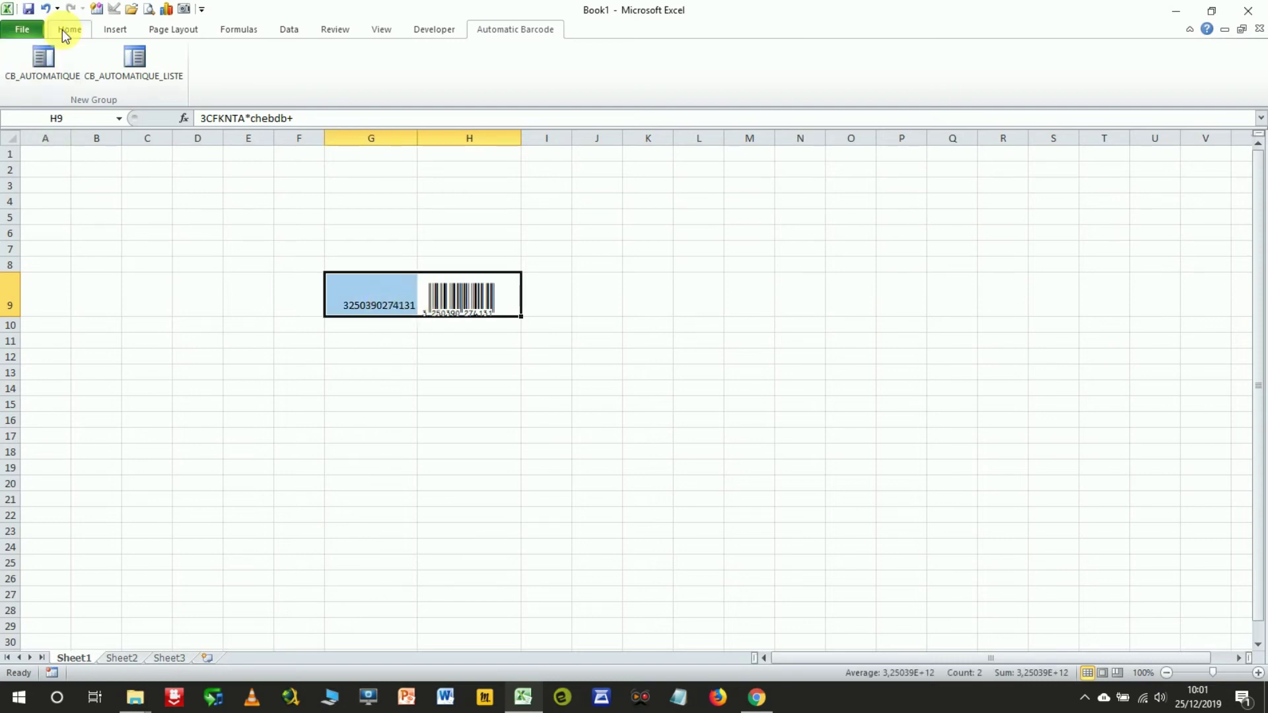
pyautogui.click(69, 29)
# Step: Center the code and barcode vertically, then enter the header 'your code' in Sheet2's A1
pyautogui.click(324, 60)
pyautogui.click(465, 395)
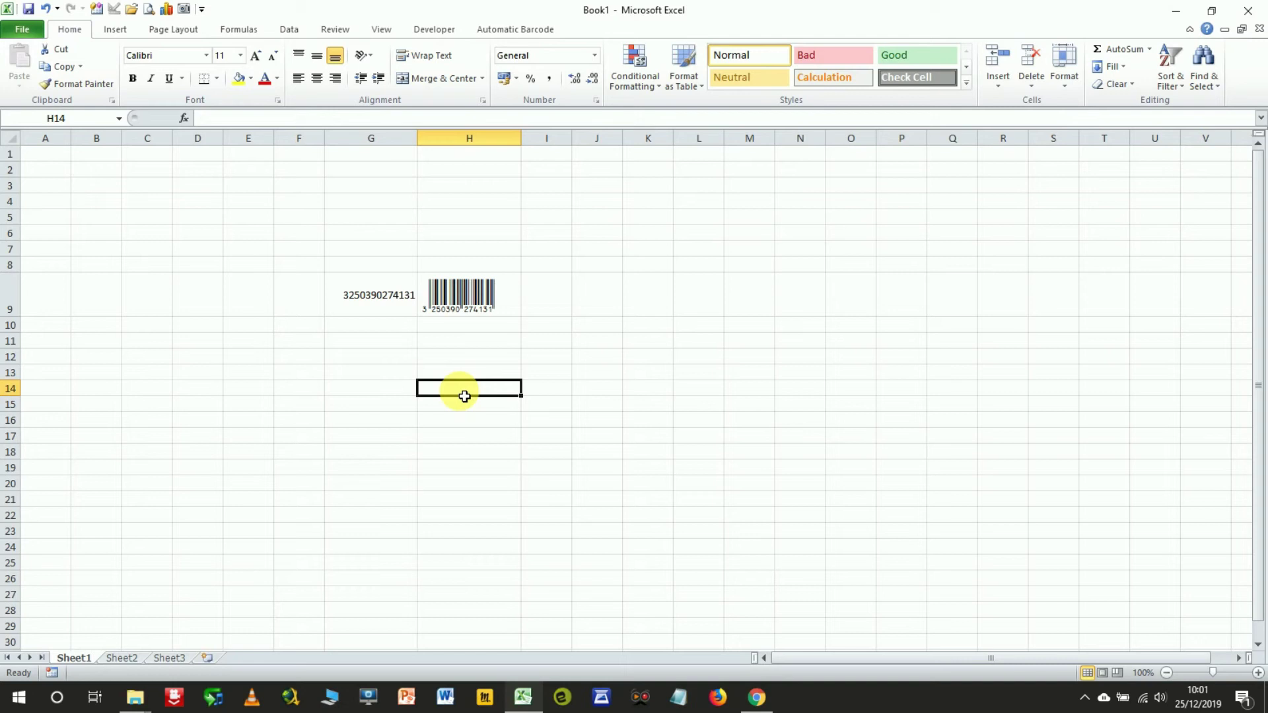
pyautogui.click(122, 659)
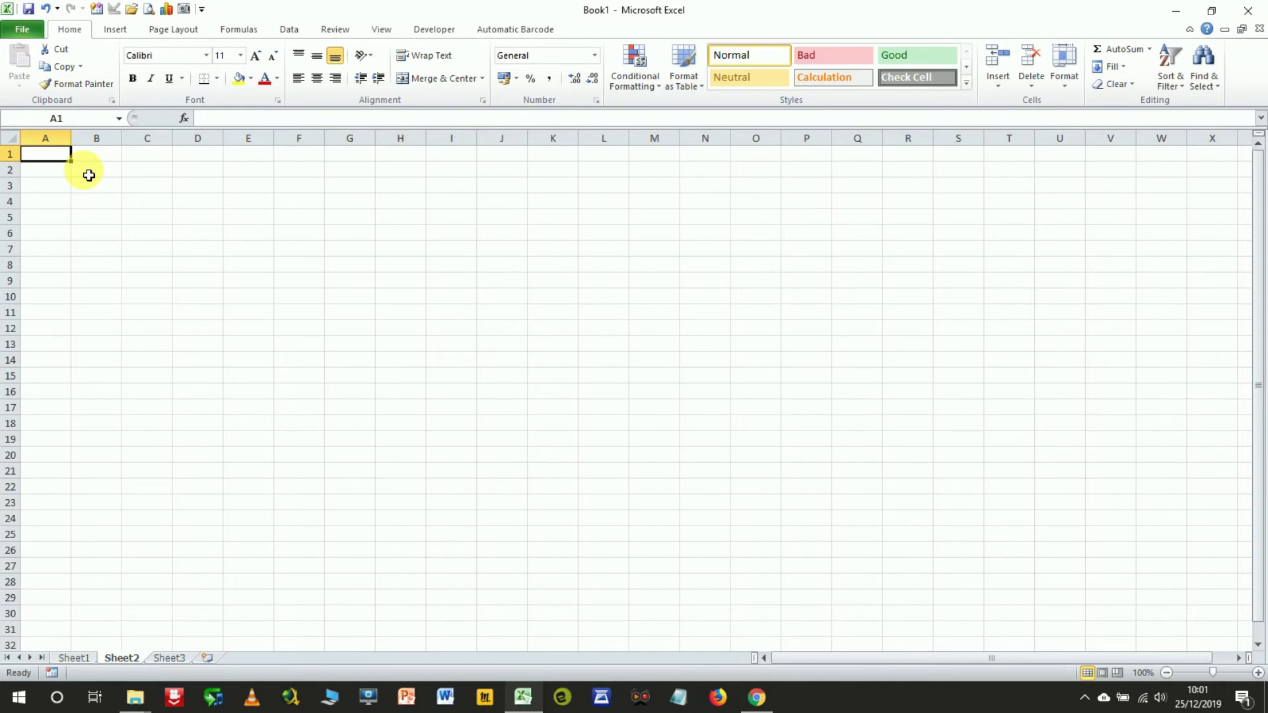
pyautogui.write('your code')
pyautogui.press('Return')
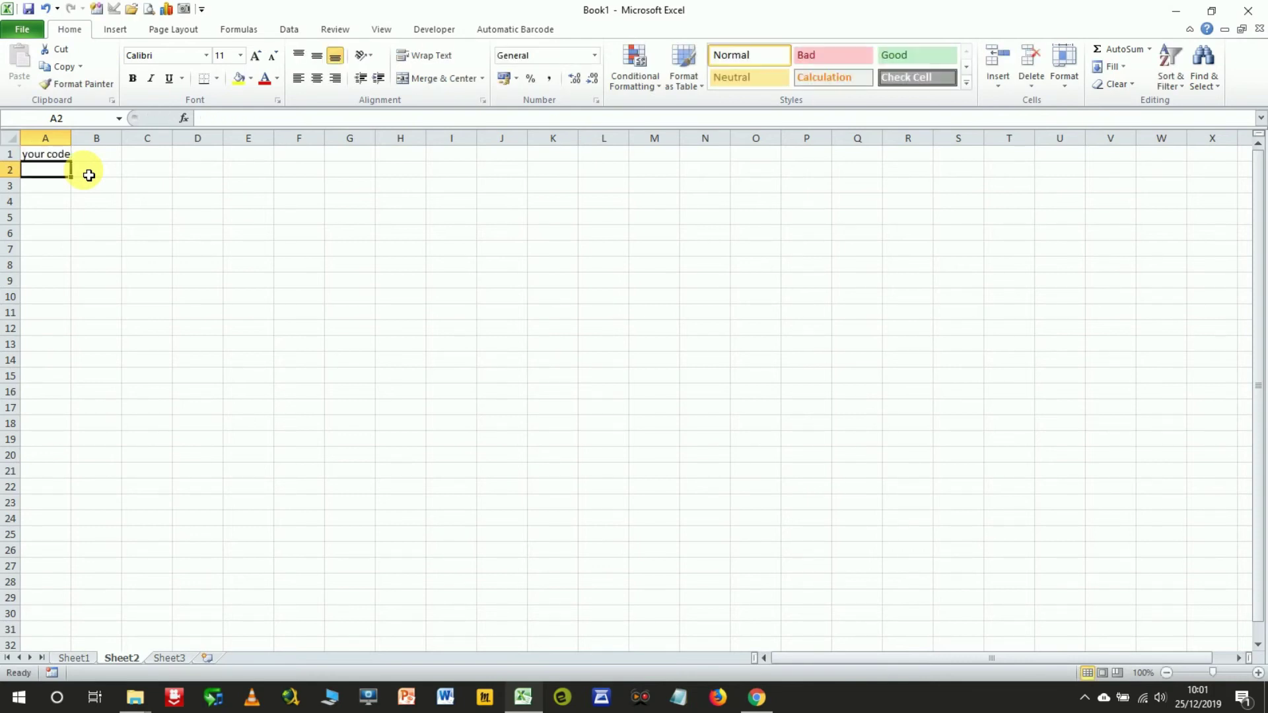
# Step: Enter DF1511-15DFSF18-E158E1 in A2 and label B1, C1 and D1 'COLUMN'
pyautogui.write('DF1511')
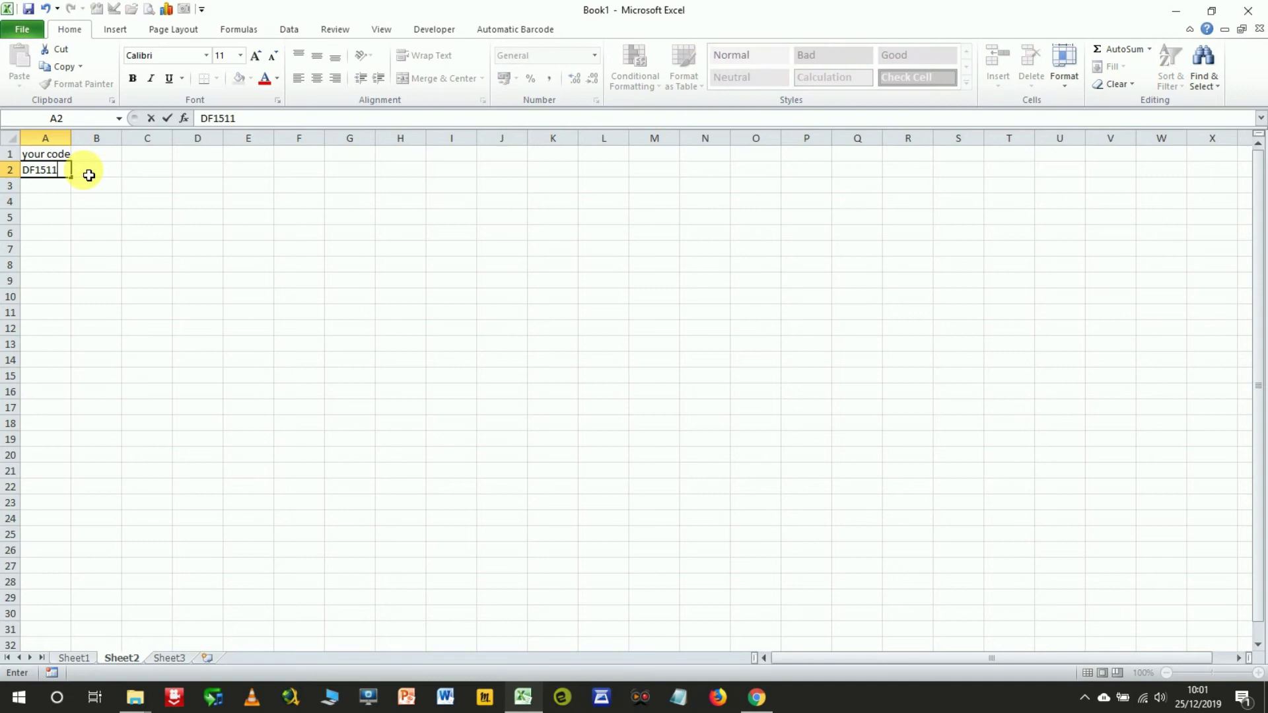
pyautogui.write('-15DFSF')
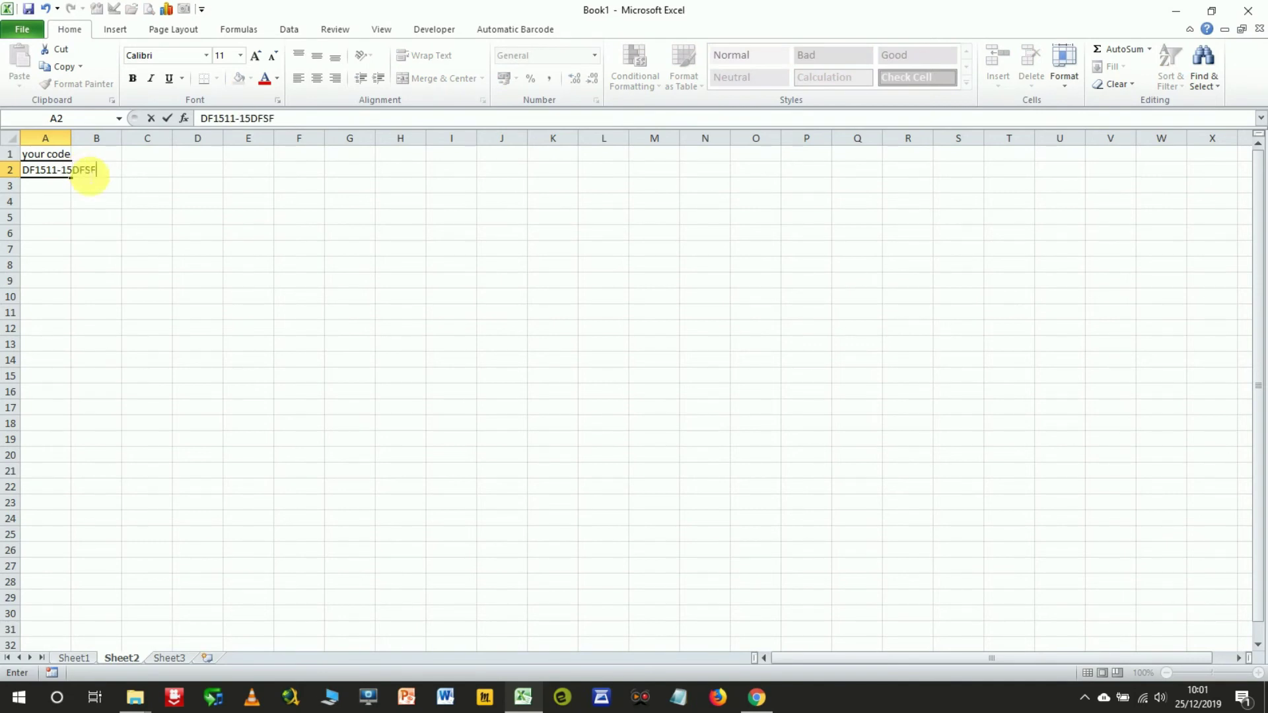
pyautogui.write('18-E158E1')
pyautogui.press('Tab')
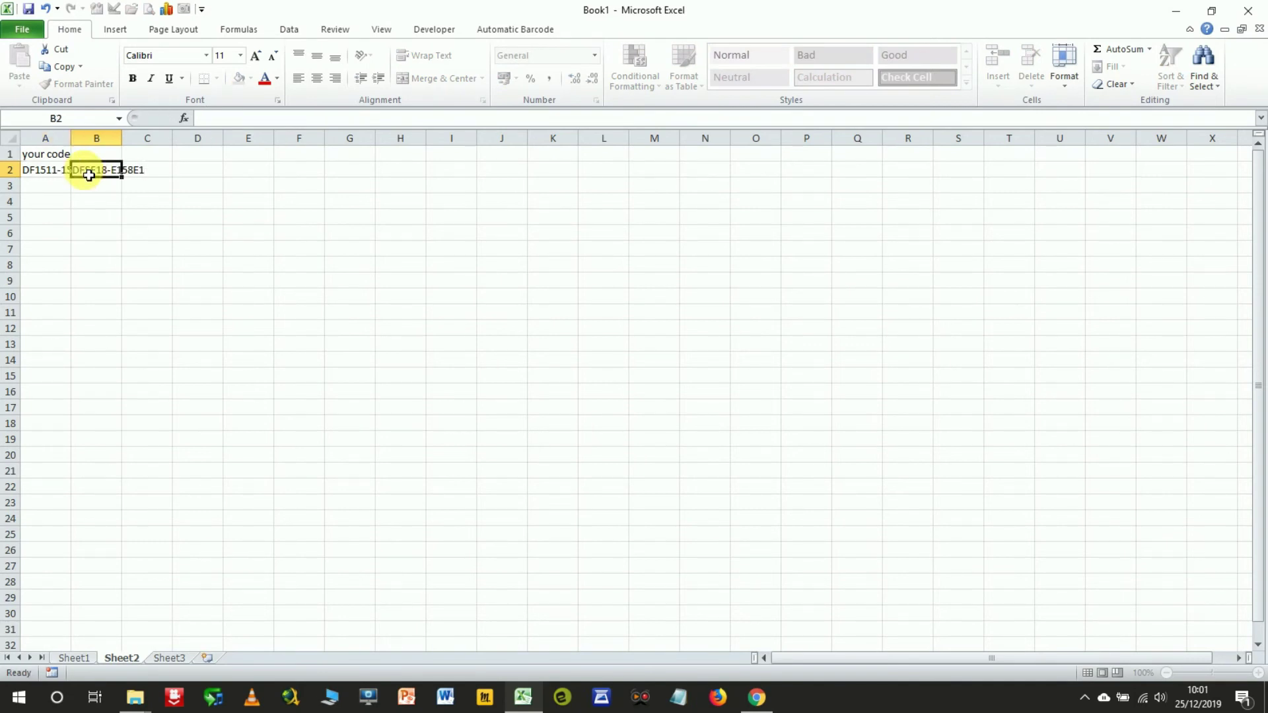
pyautogui.press('Up')
pyautogui.press('Right')
pyautogui.press('Left')
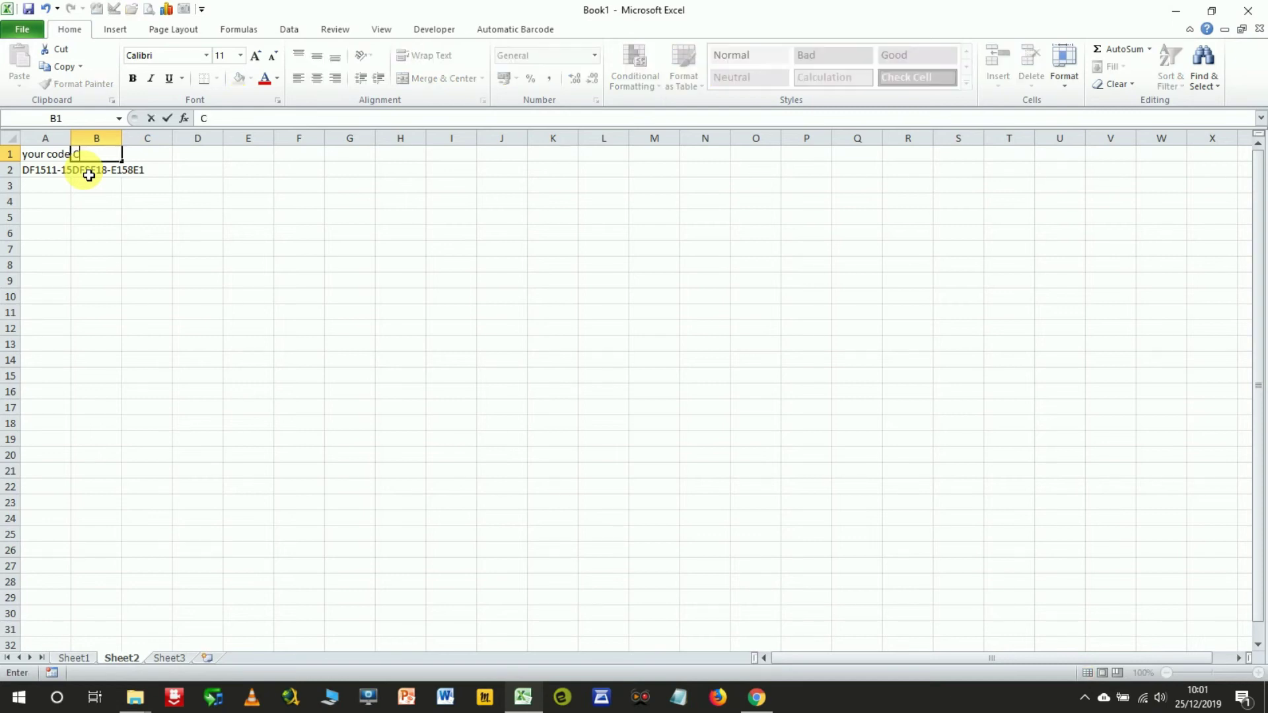
pyautogui.write('COLUMN')
pyautogui.press('Tab')
pyautogui.write('COLUMN')
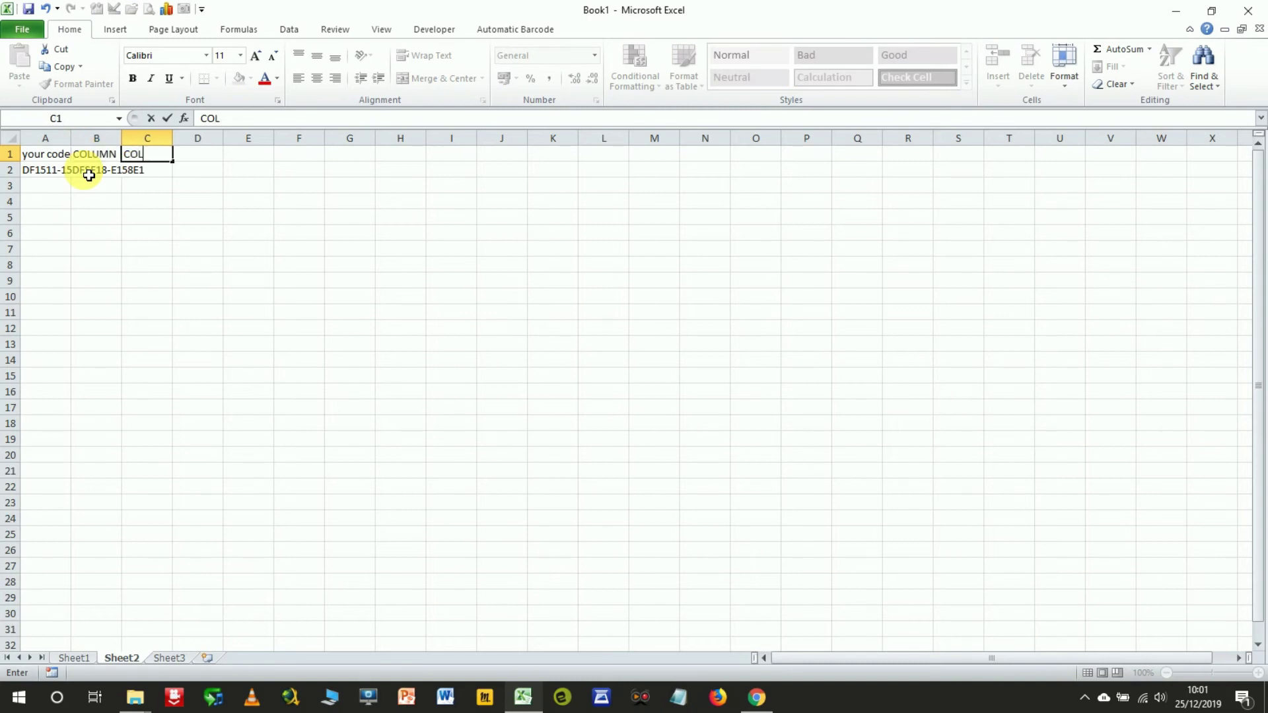
pyautogui.press('Tab')
pyautogui.write('COLUMN')
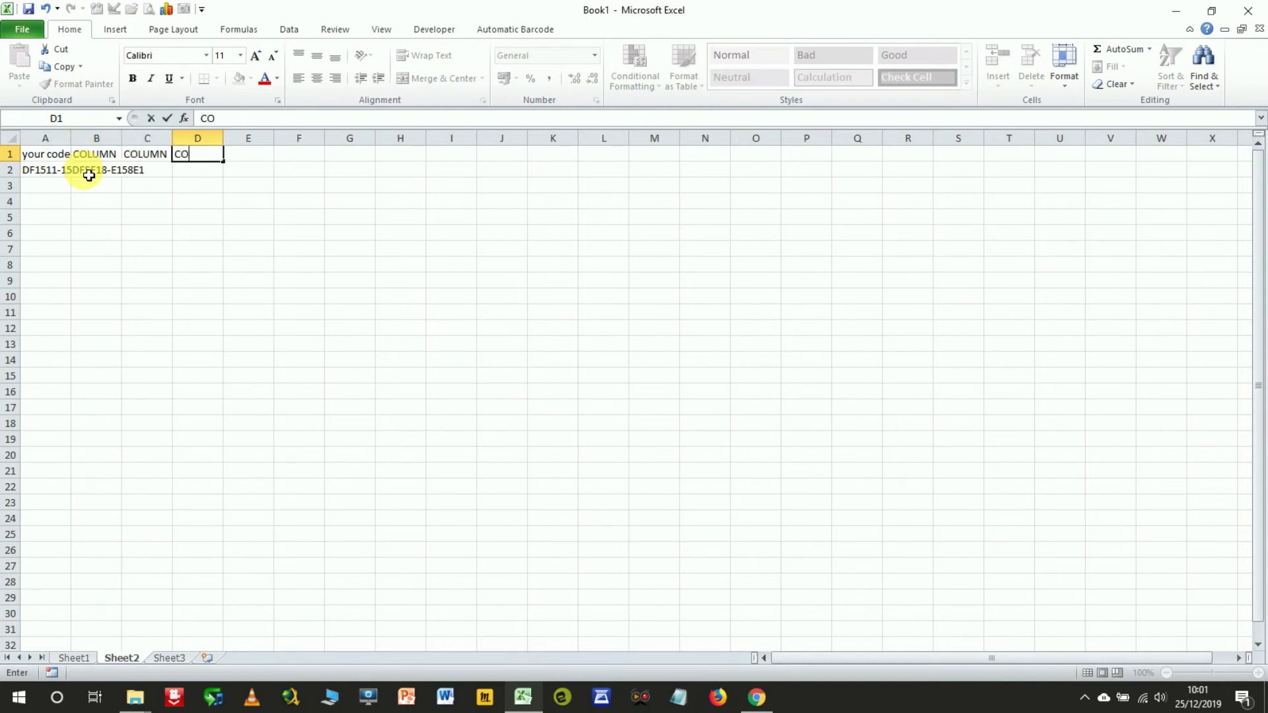
pyautogui.click(89, 173)
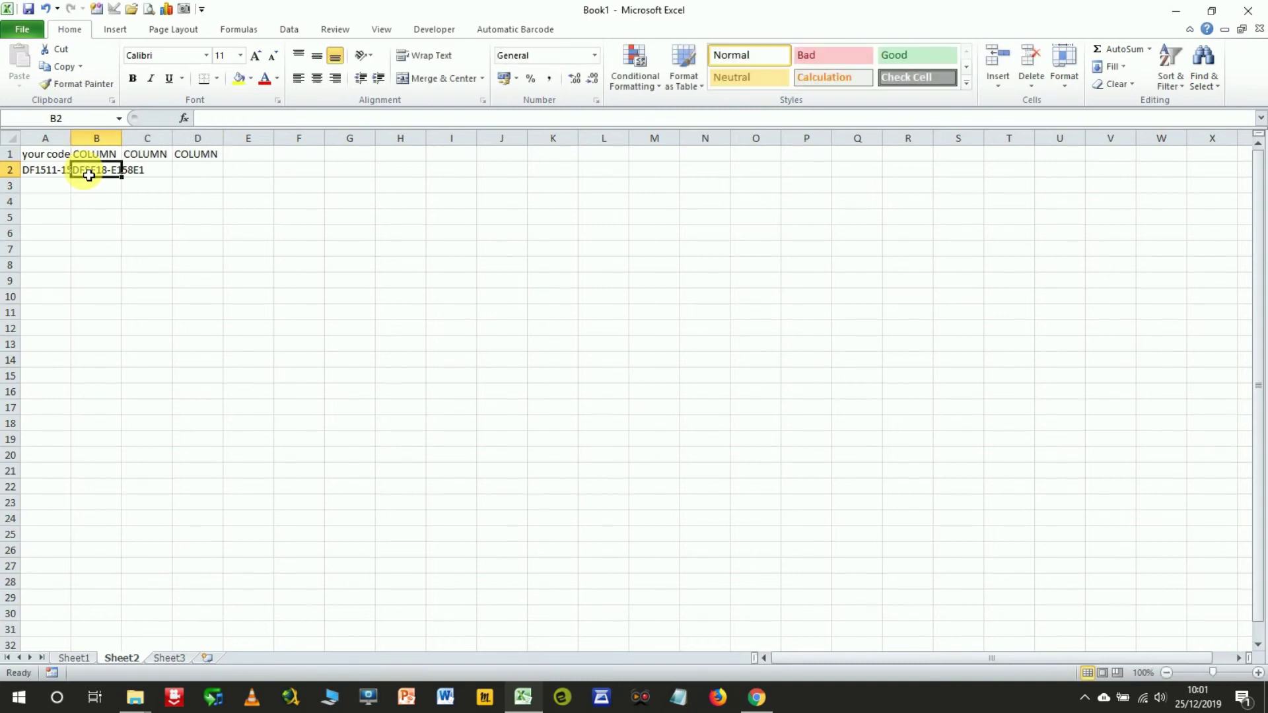
# Step: Autofit column A and copy the A2 code down into A3:A22
pyautogui.doubleClick(78, 144)
pyautogui.click(93, 169)
pyautogui.hotkey('ctrl', 'c')
pyautogui.moveTo(88, 189); pyautogui.dragTo(98, 492)
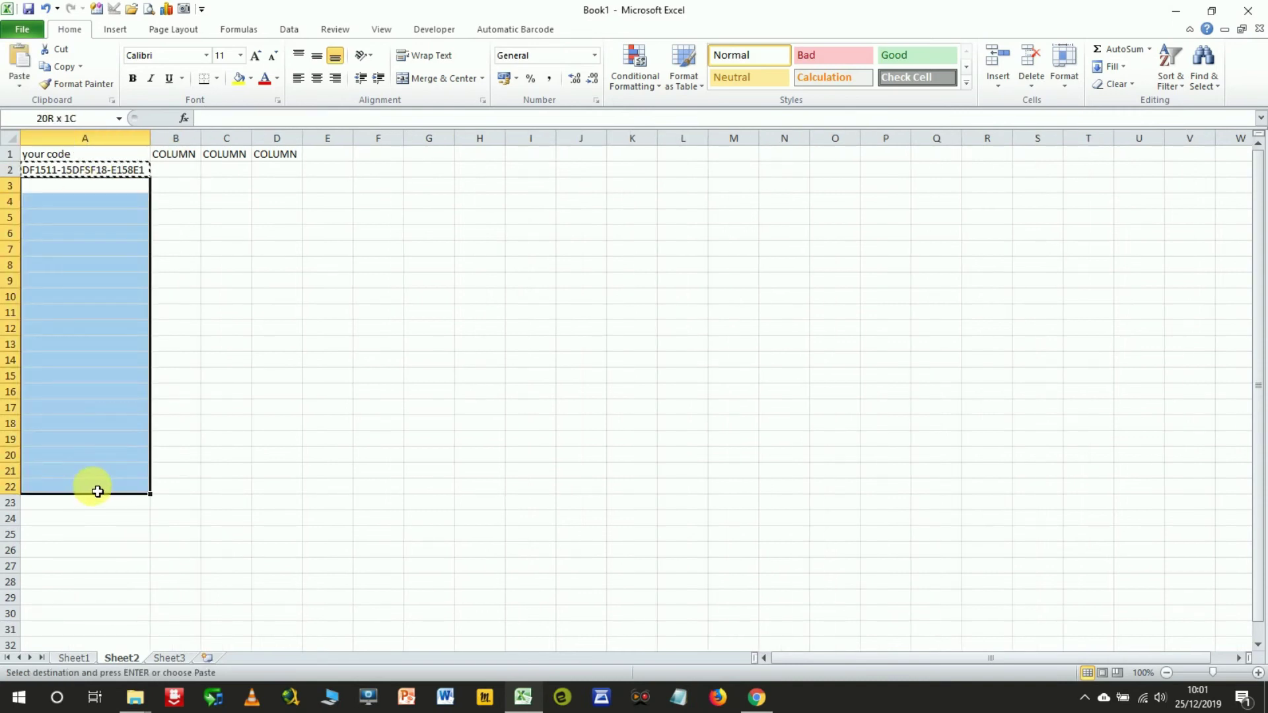
pyautogui.hotkey('ctrl', 'v')
pyautogui.click(327, 264)
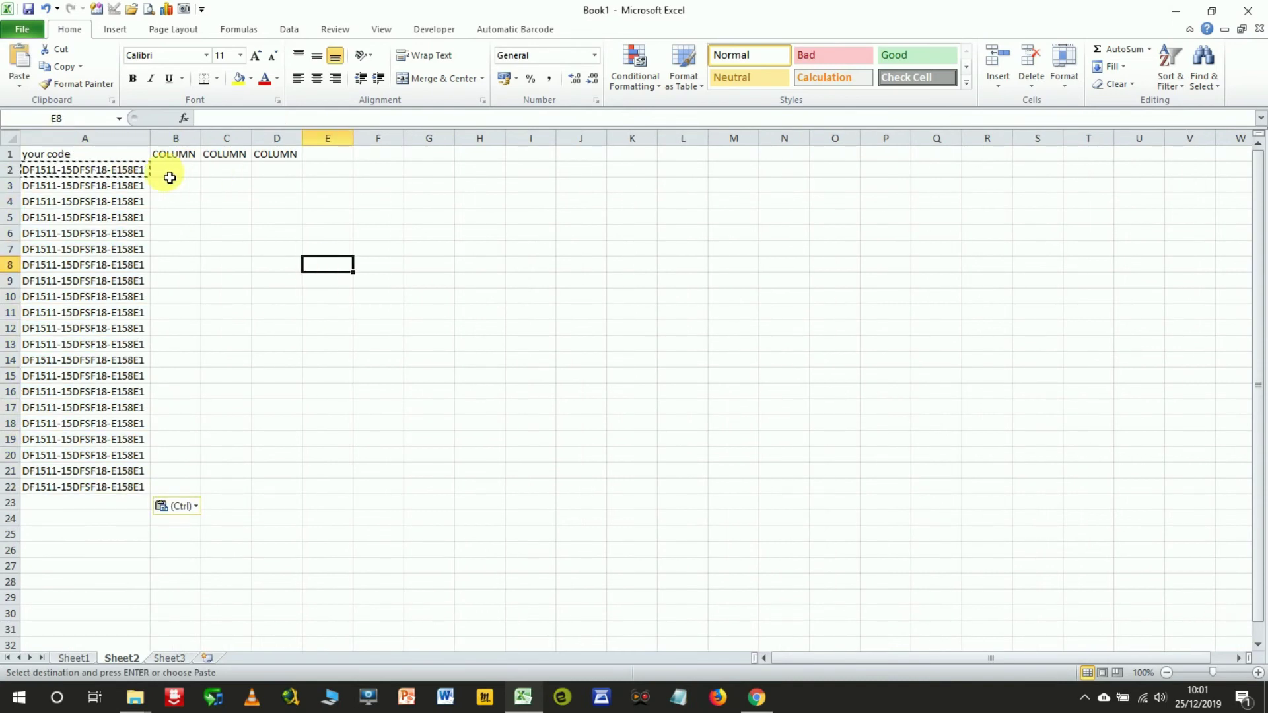
# Step: From A2, launch CB_AUTOMATIQUE_LISTE on the Automatic Barcode tab and pick GS1-128-B
pyautogui.press('Escape')
pyautogui.click(196, 192)
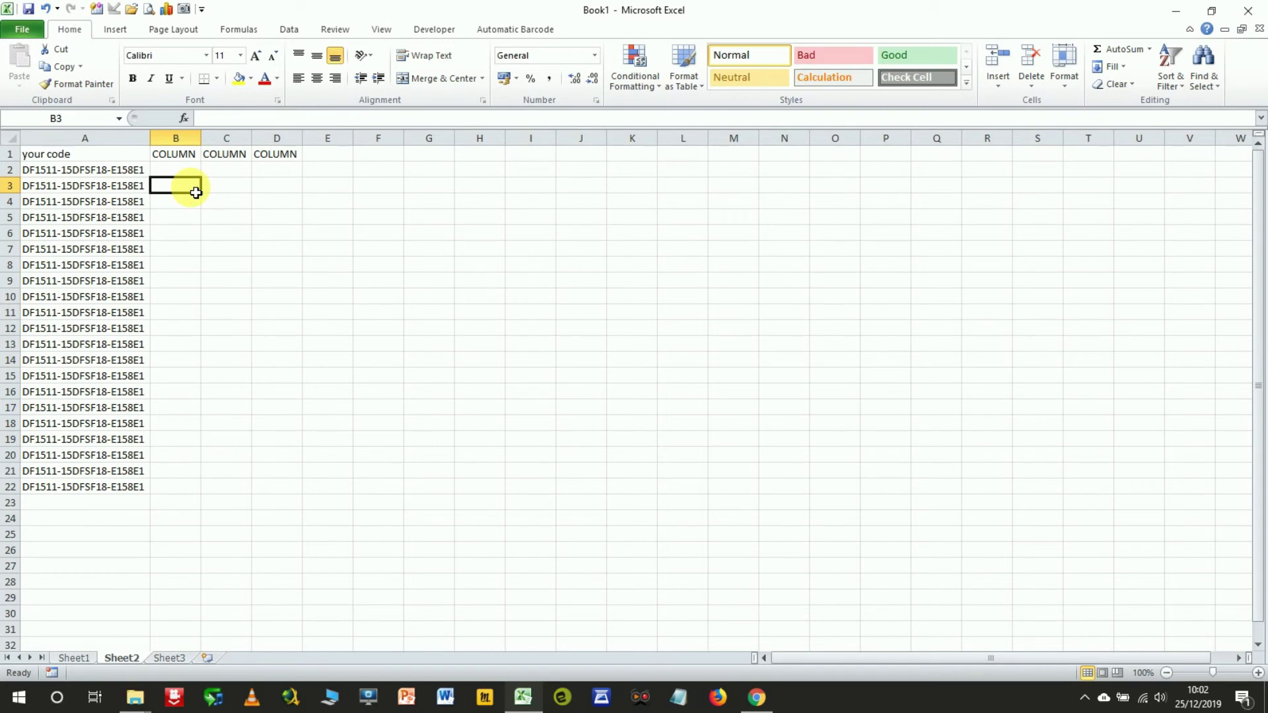
pyautogui.click(90, 175)
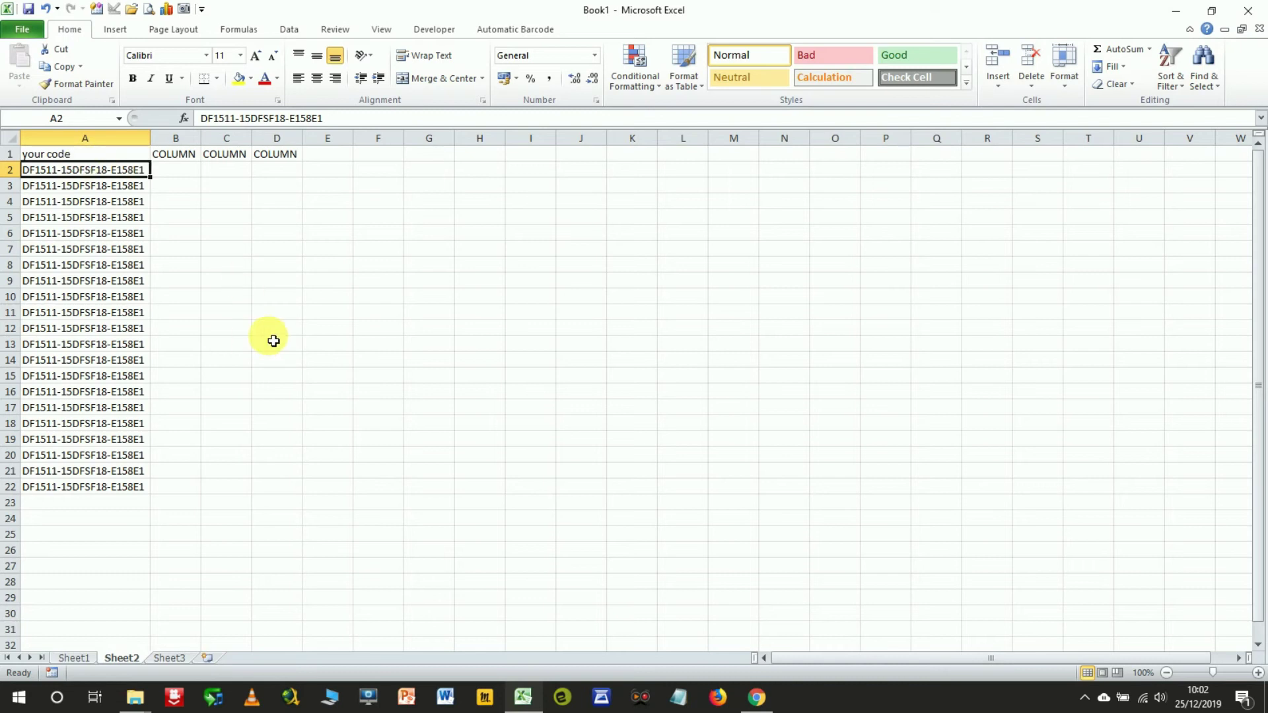
pyautogui.click(550, 33)
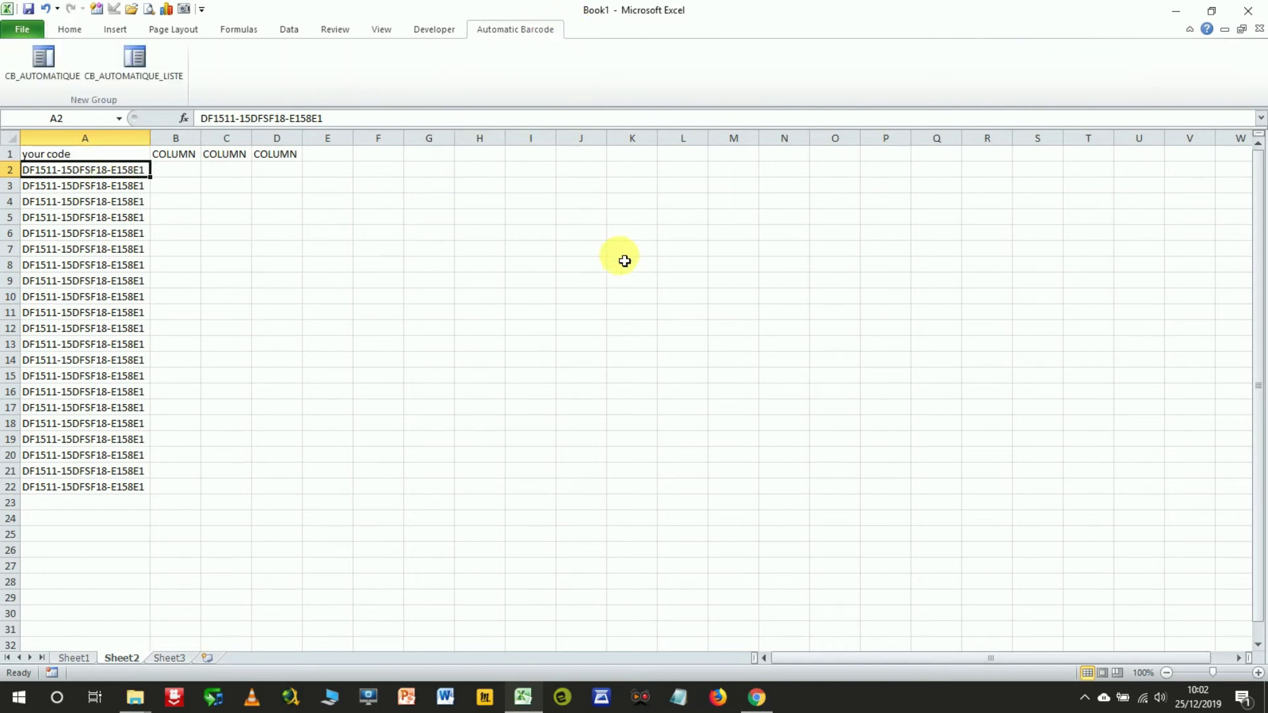
pyautogui.click(134, 73)
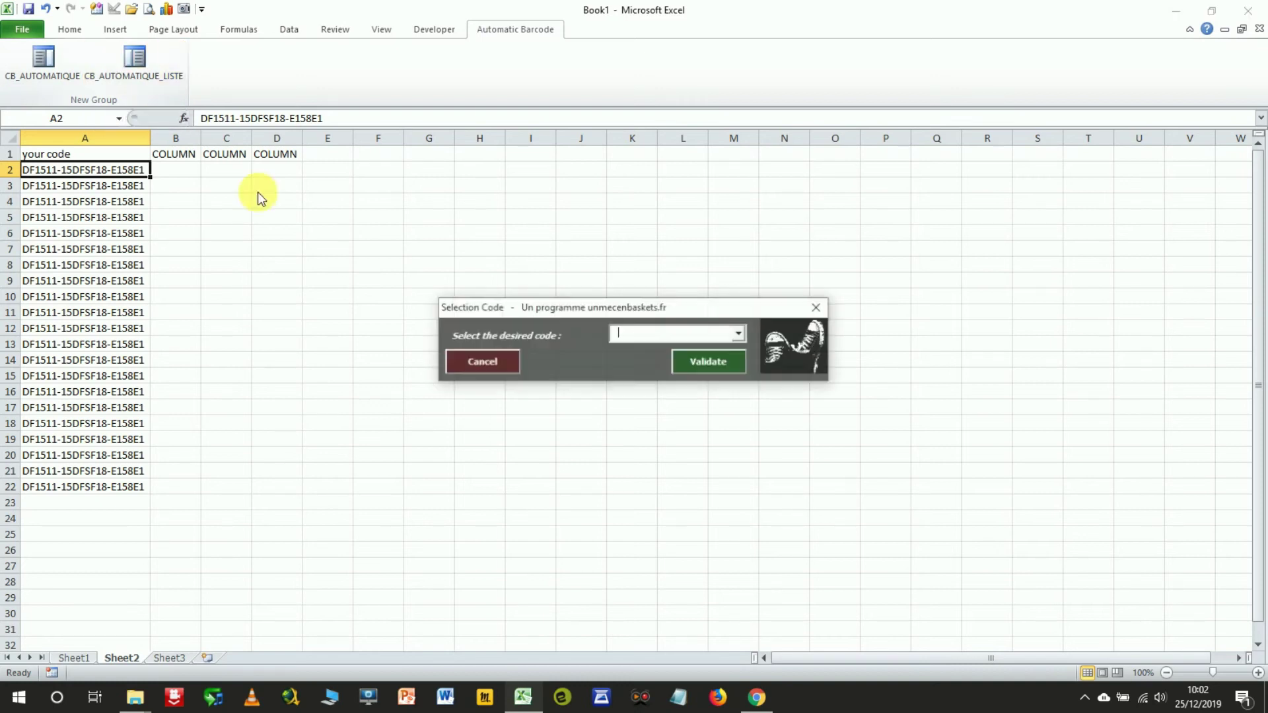
pyautogui.click(740, 334)
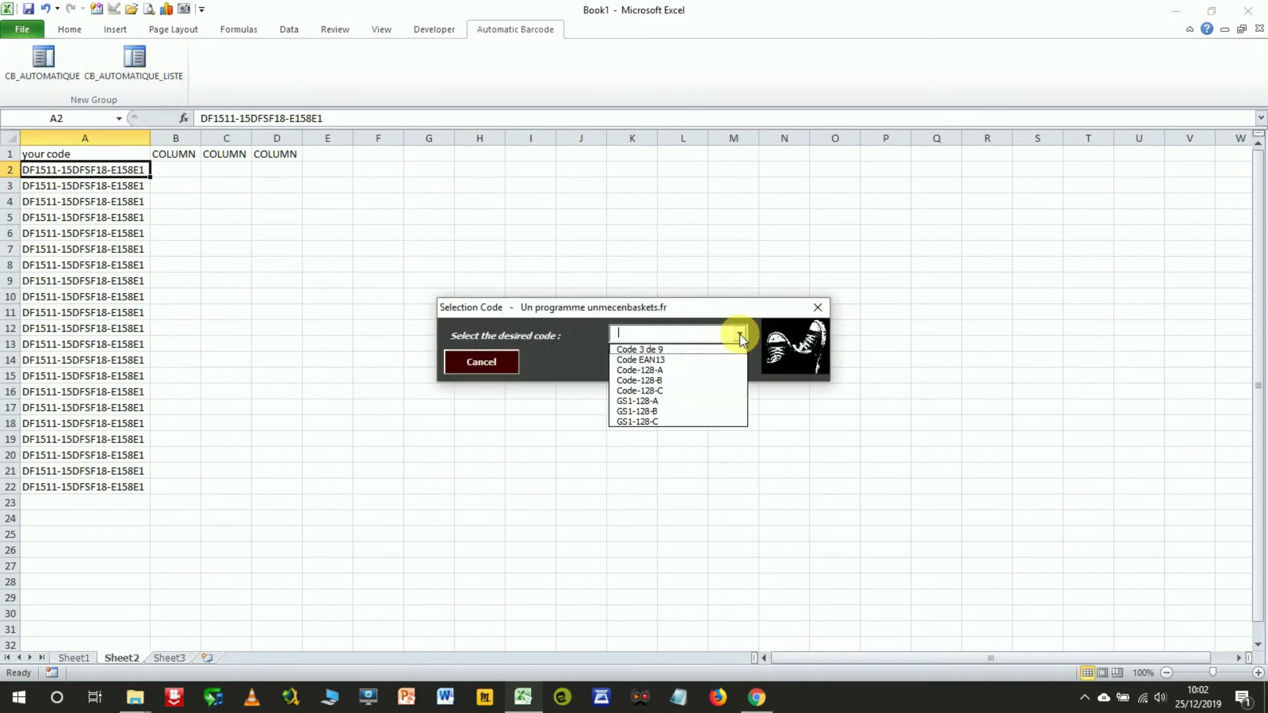
pyautogui.click(692, 410)
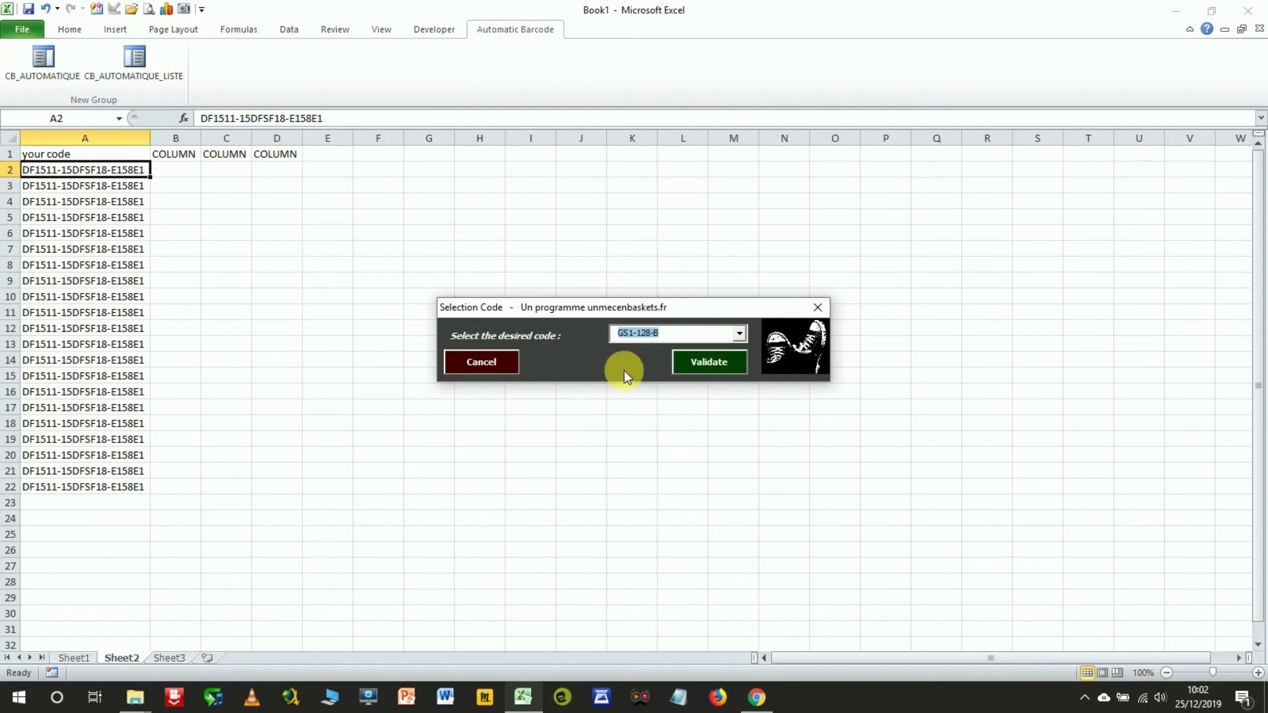
# Step: Confirm GS1-128-B, convert 21 lines, keep the existing codes, and enter column 1
pyautogui.click(702, 366)
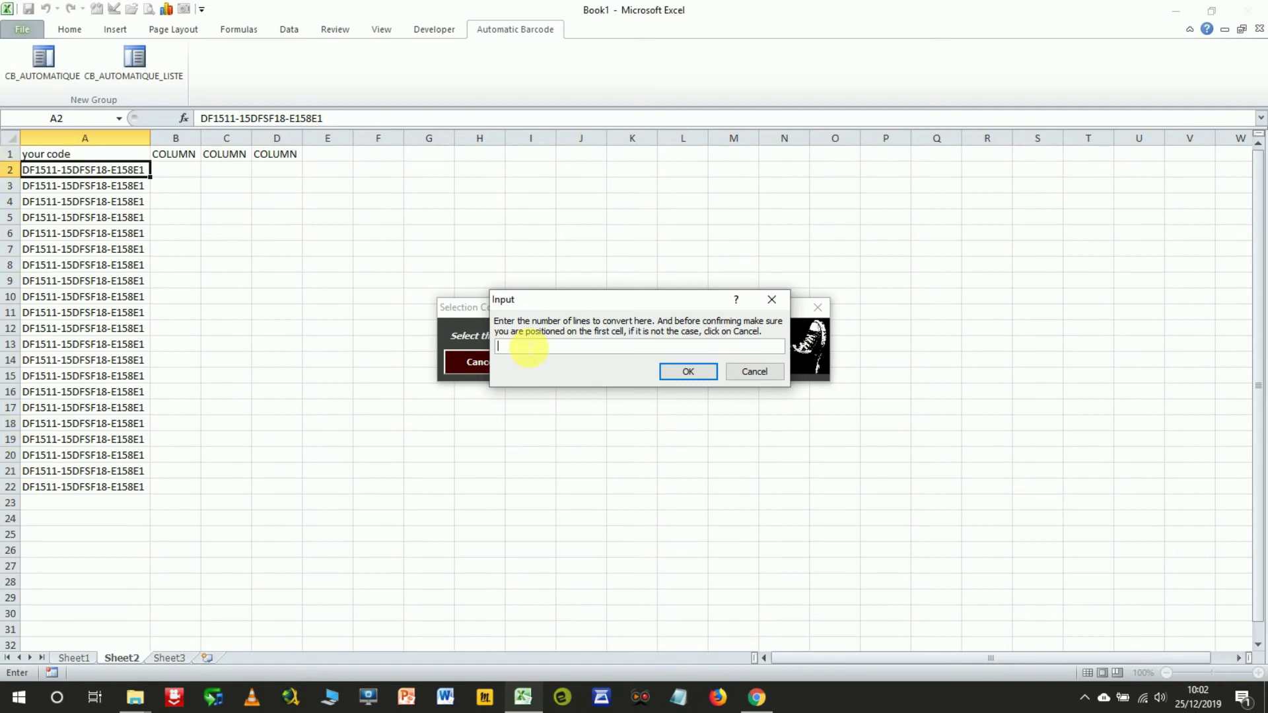
pyautogui.write('21')
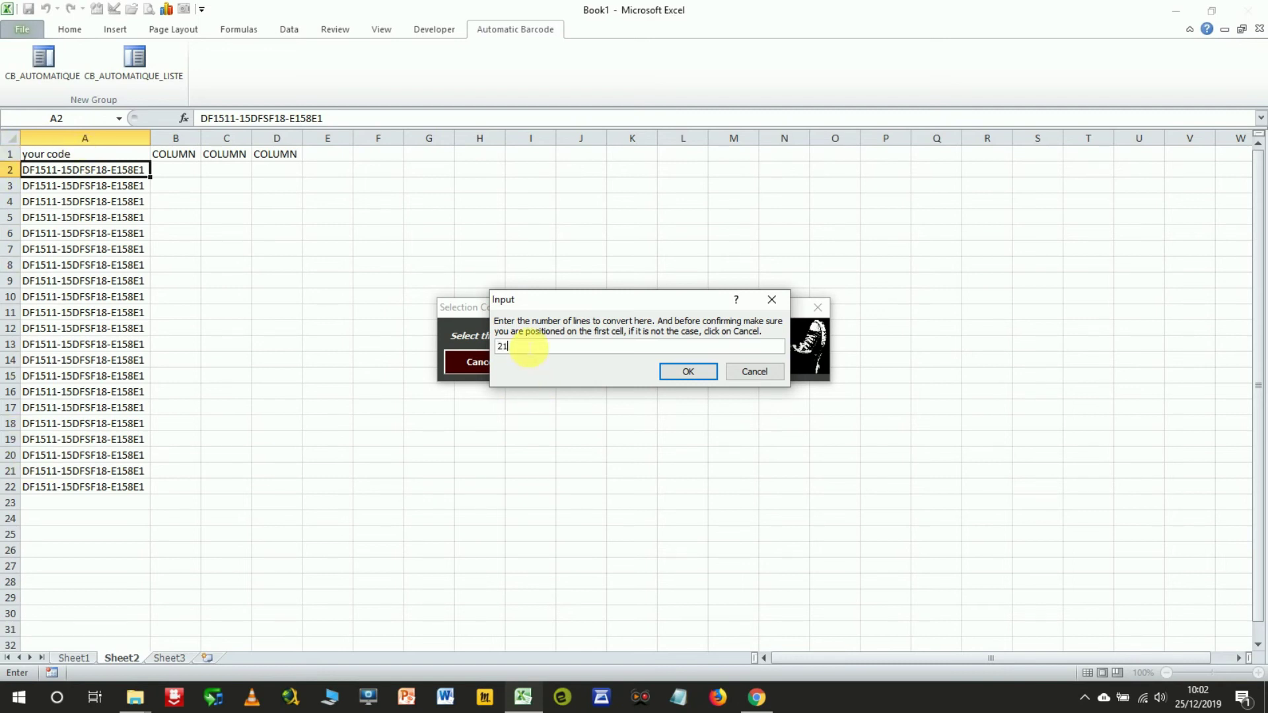
pyautogui.click(681, 371)
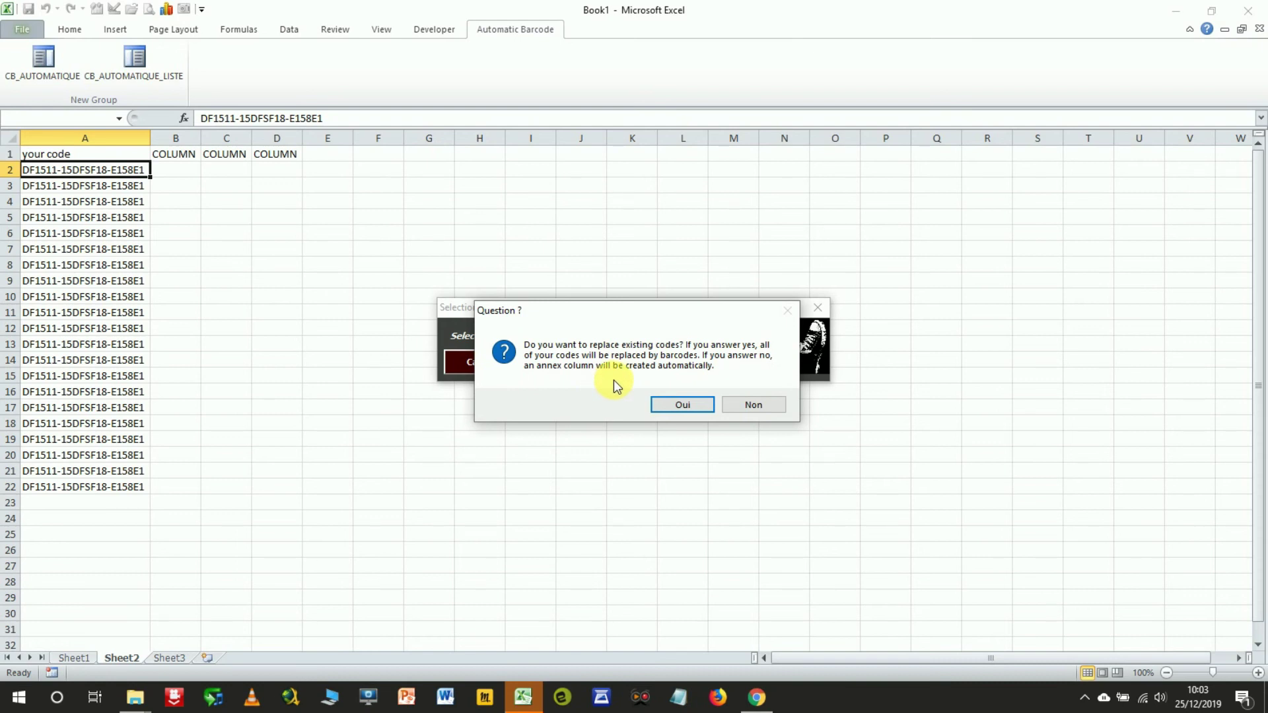
pyautogui.click(771, 407)
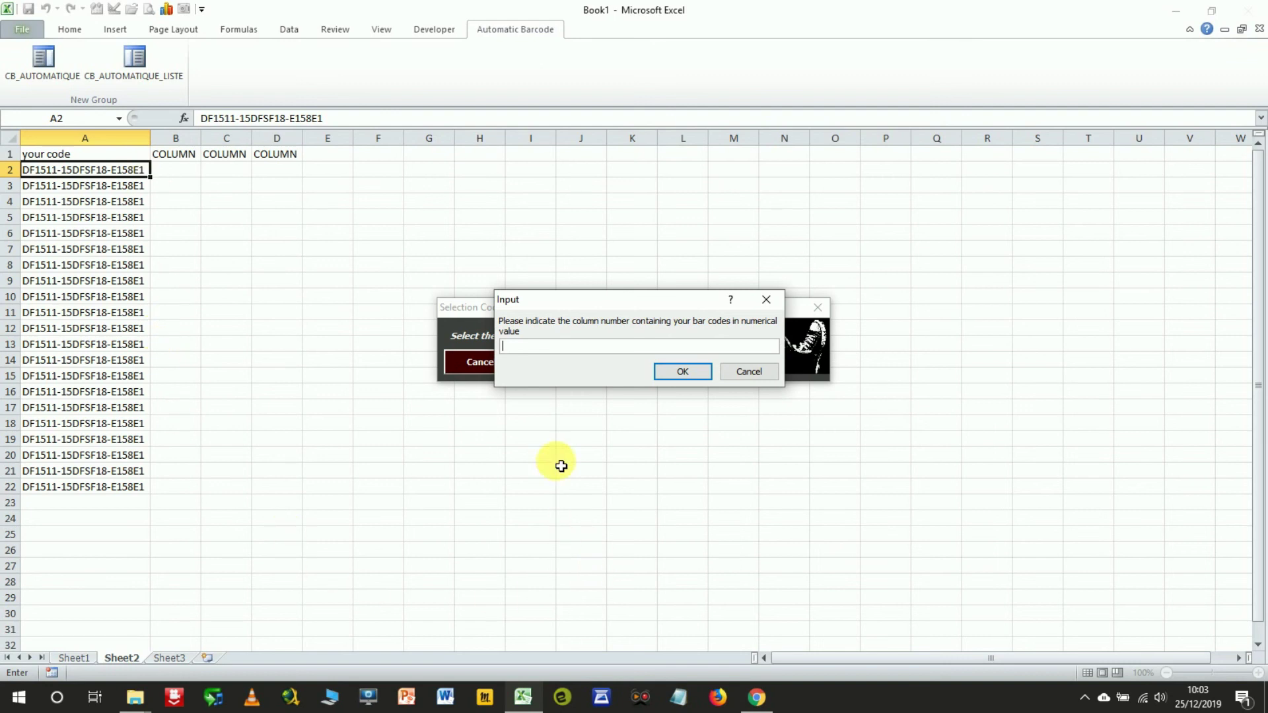
pyautogui.write('1')
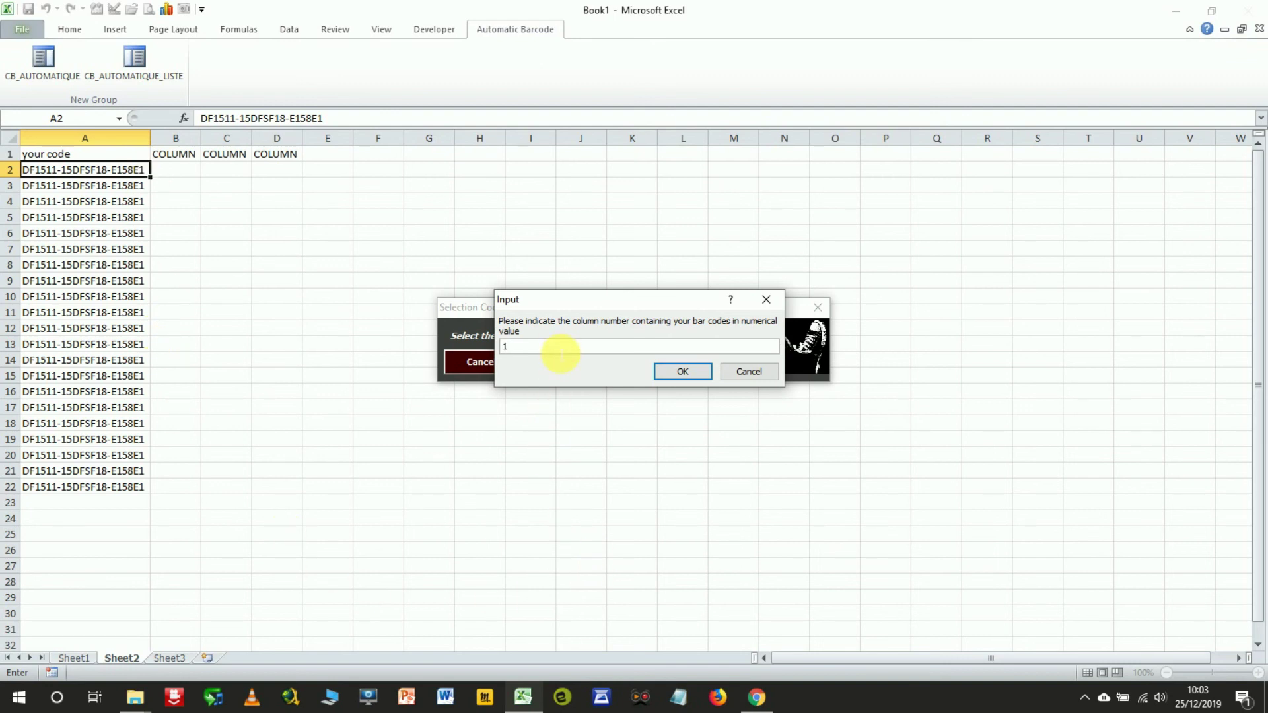
# Step: Run the conversion on column 1 and widen column B to fit the new barcodes
pyautogui.click(696, 371)
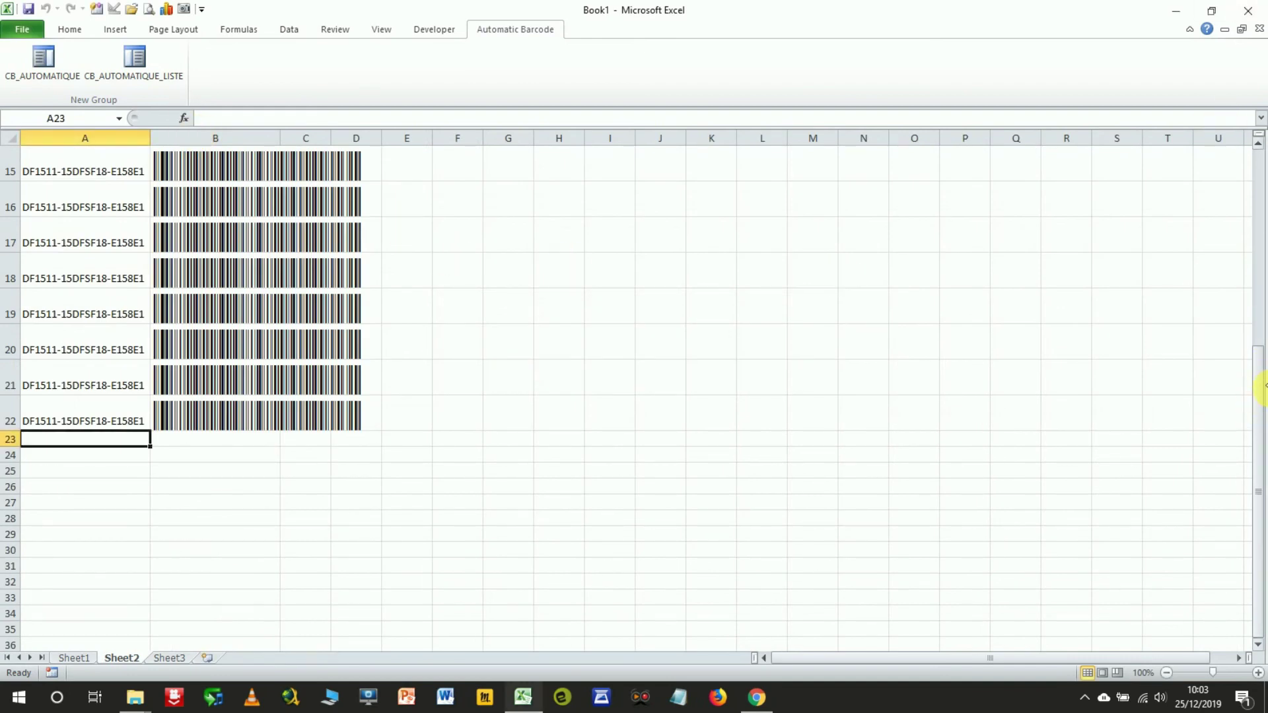
pyautogui.moveTo(1253, 382); pyautogui.dragTo(1258, 380)
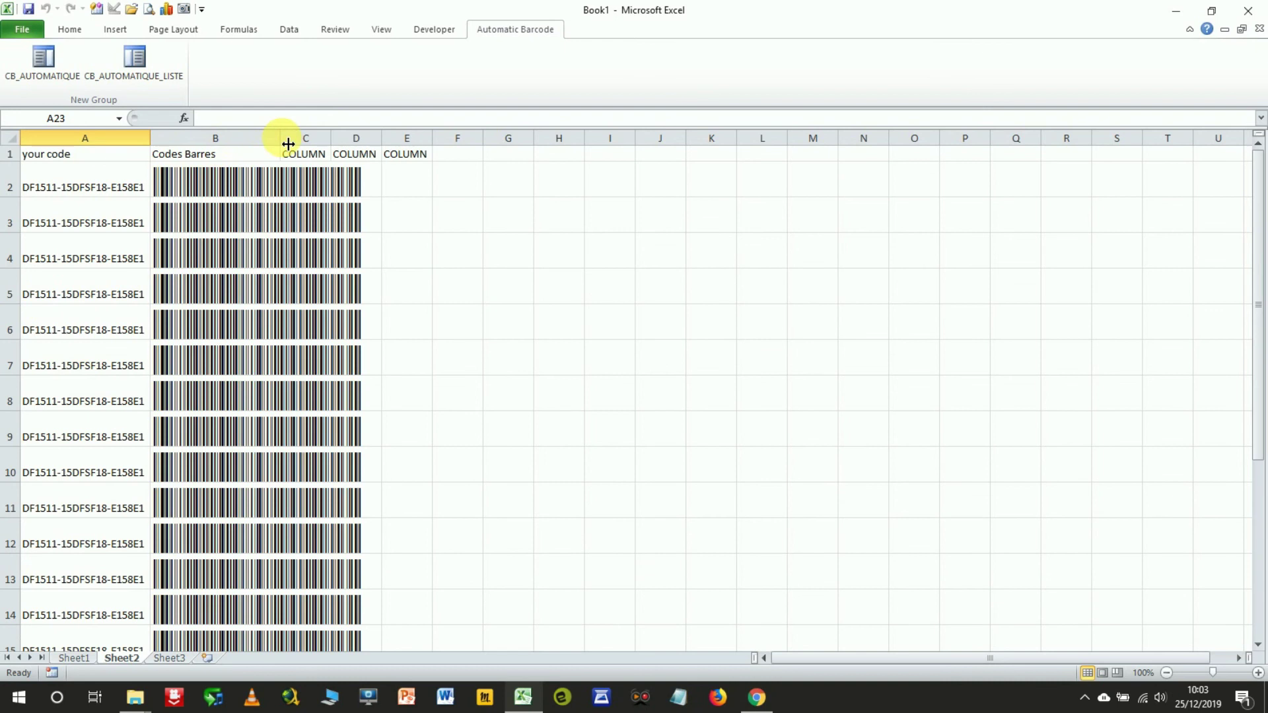
pyautogui.moveTo(289, 144); pyautogui.dragTo(371, 145)
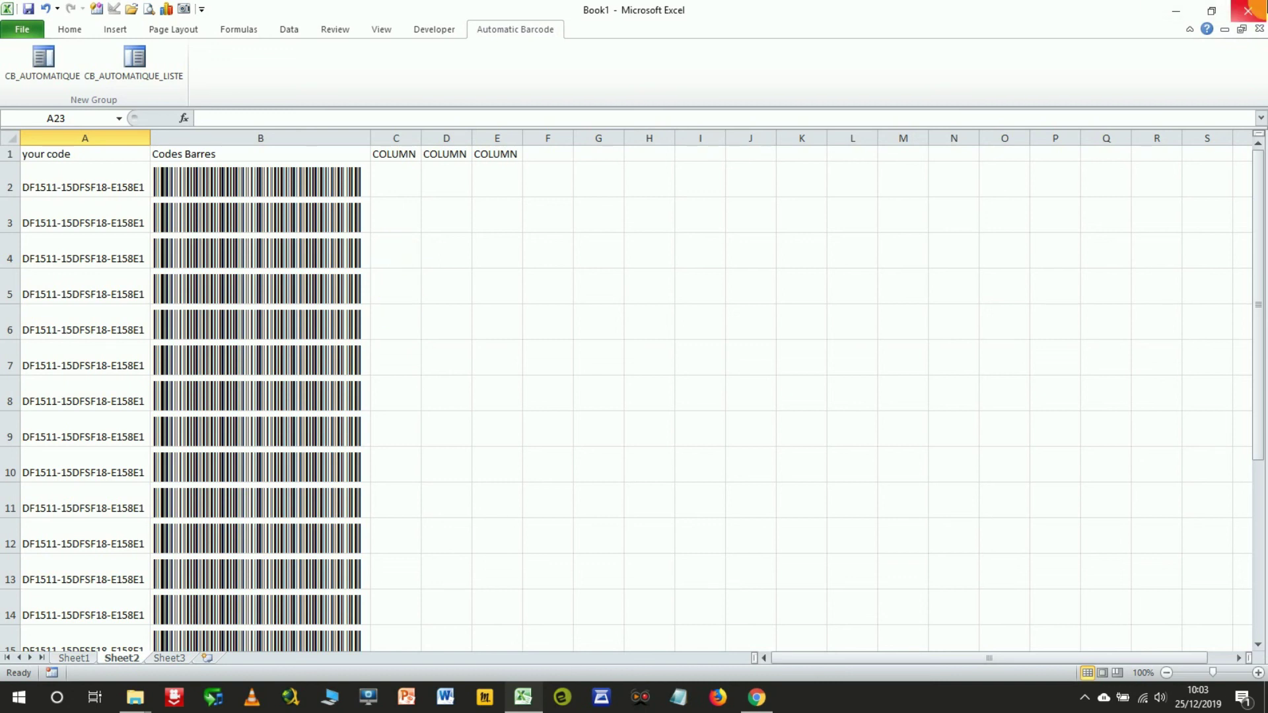
# Step: Close Excel without saving, relaunch it from the taskbar, and show the Automatic Barcode tab
pyautogui.click(1259, 10)
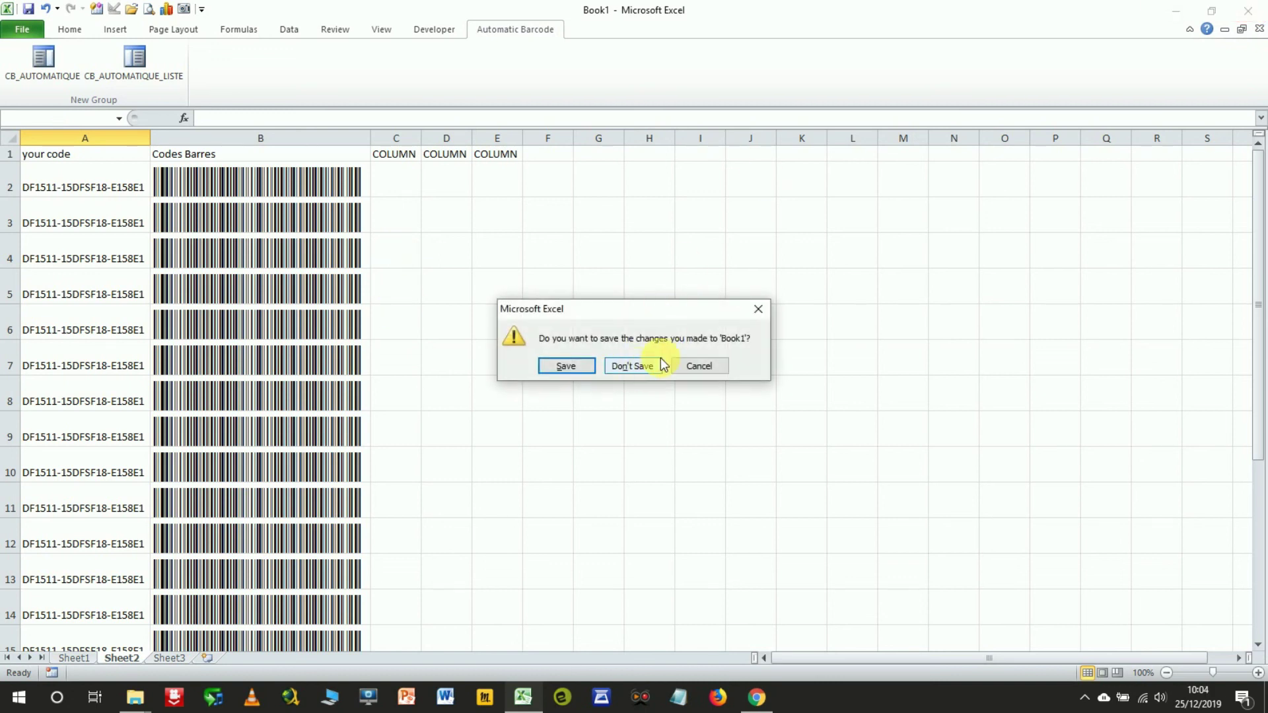
pyautogui.click(638, 371)
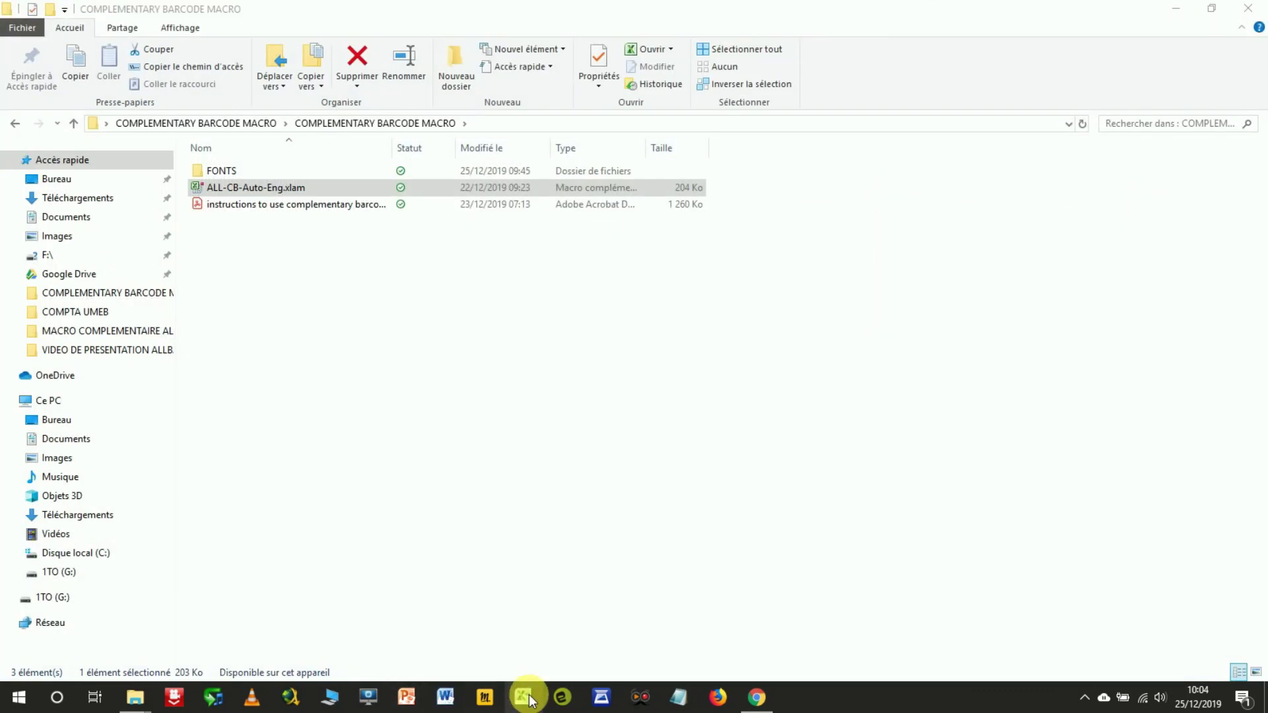
pyautogui.click(530, 700)
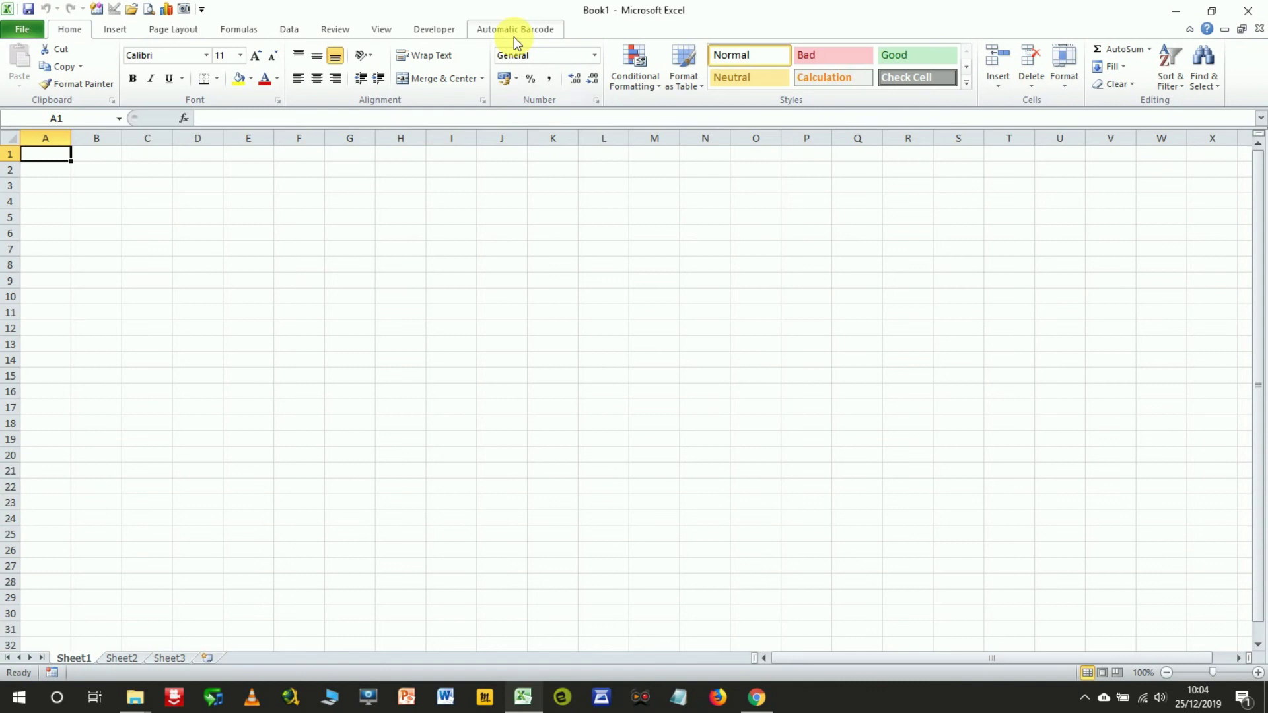
pyautogui.click(514, 31)
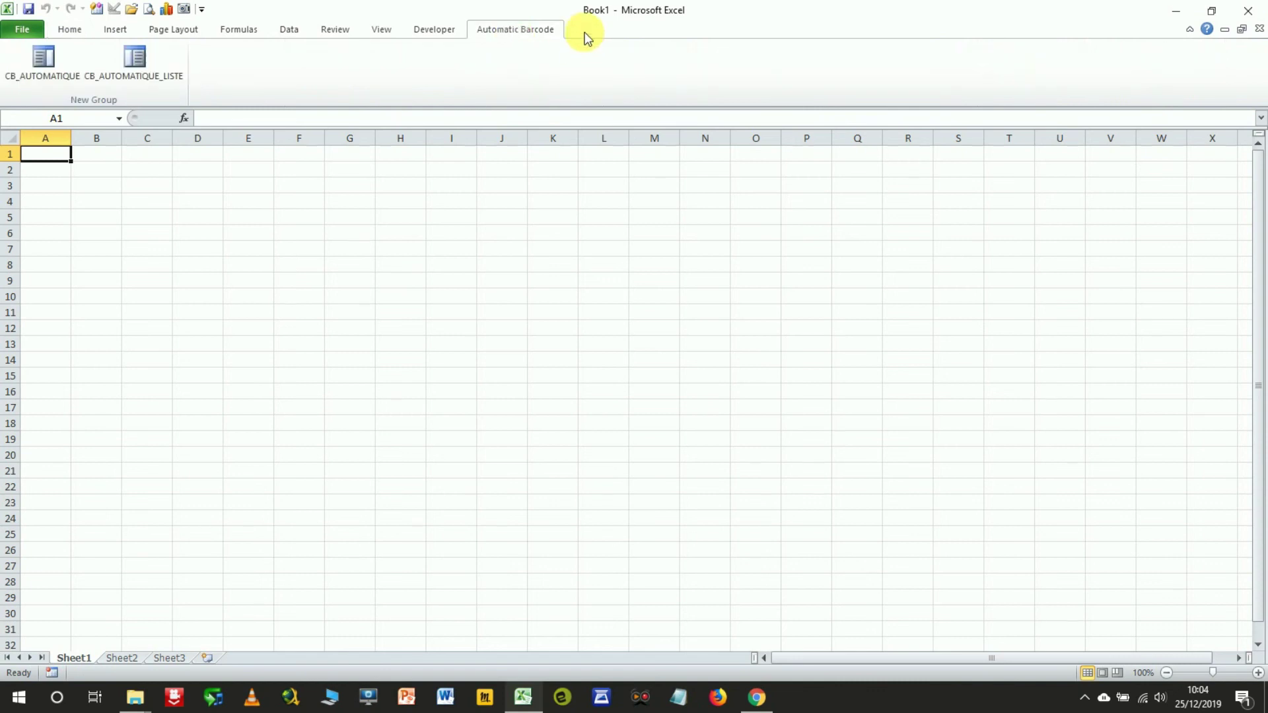